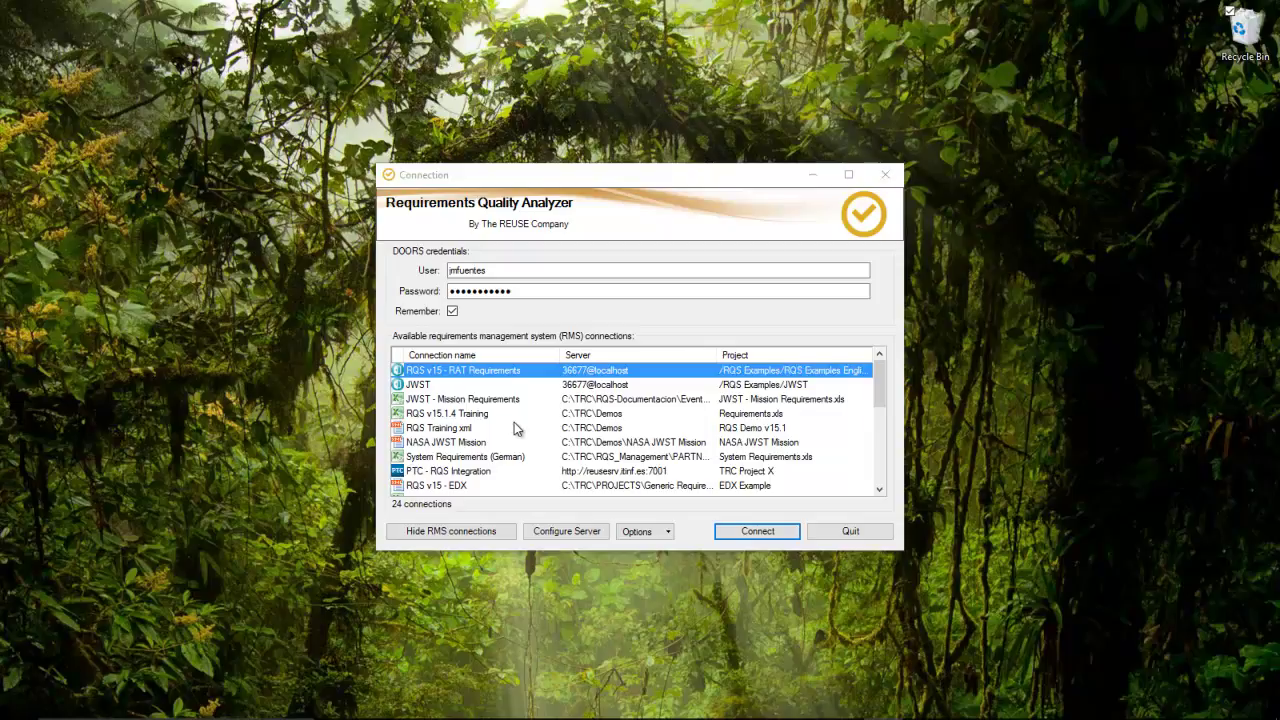
Step: Connect to the "RQS v15 - RAT Requirements" project and view its list of available modules
double_click(512, 374)
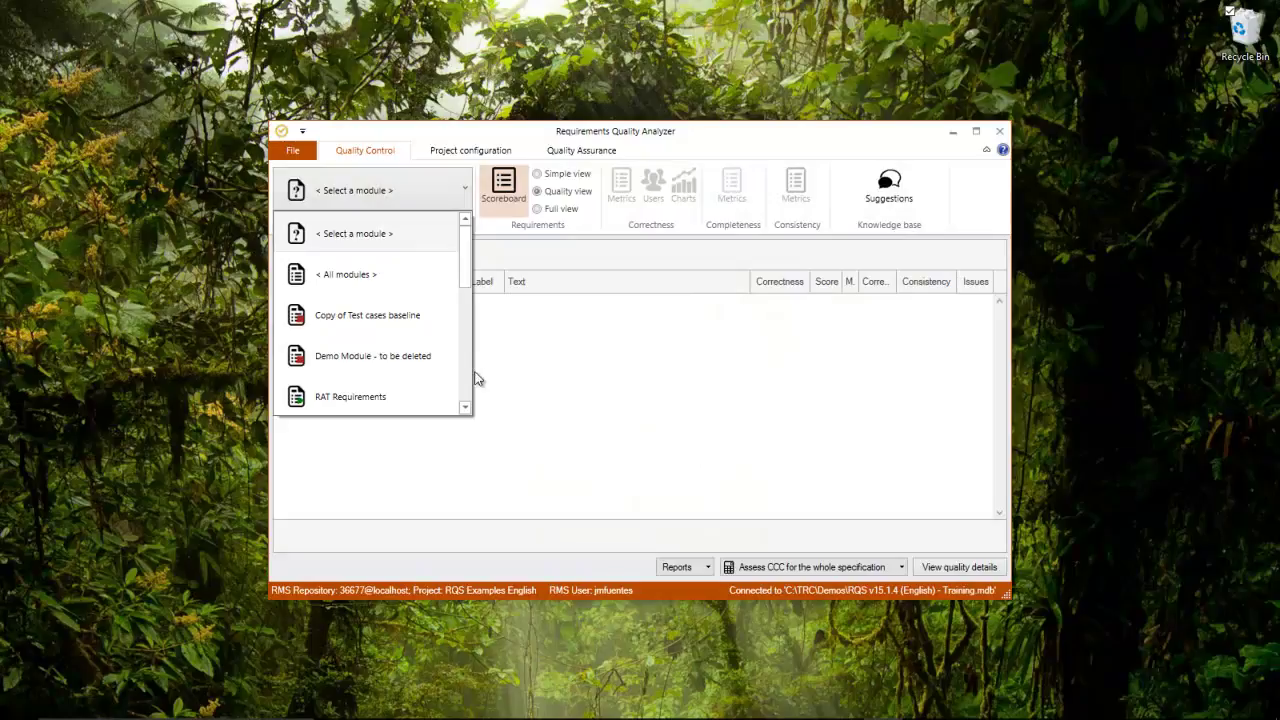
mouse_move(465, 279)
left_mouse_down()
mouse_move(466, 390)
mouse_move(477, 270)
left_mouse_up()
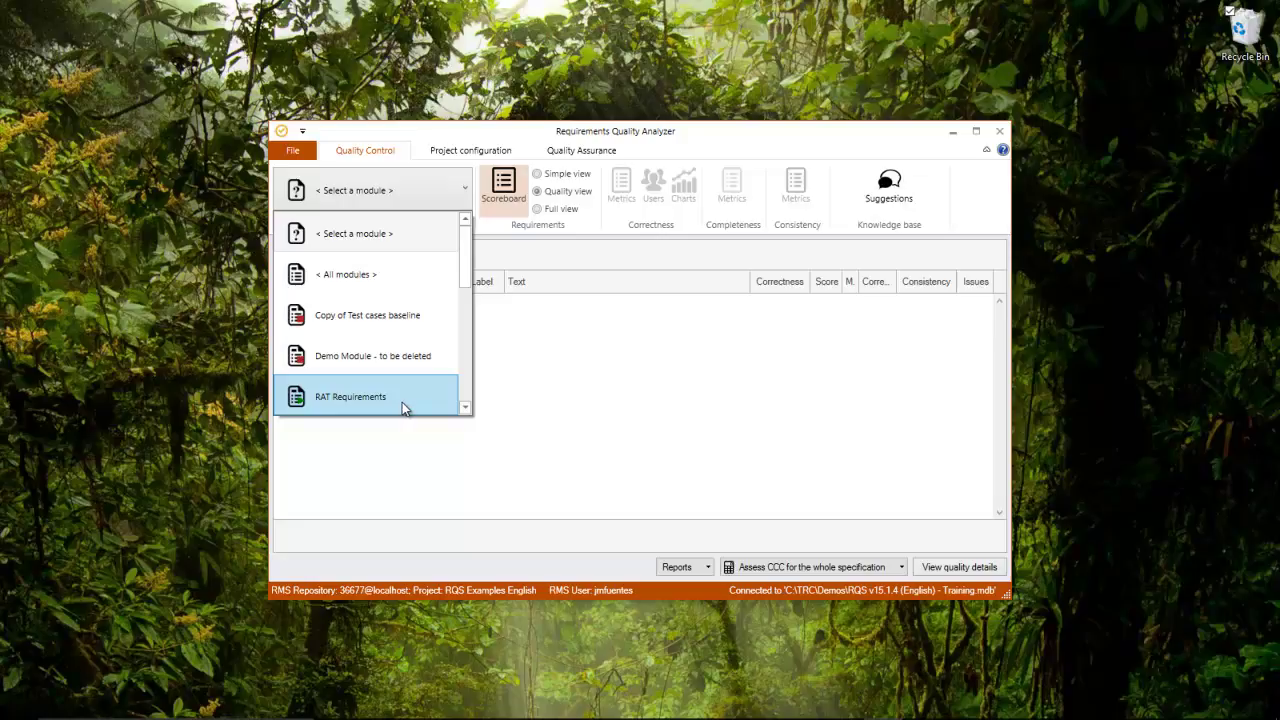
left_click(563, 194)
Step: Open the "1.-Beginner configuration" metric baseline under Quality Assurance and sort its correctness metrics so the enabled ones come first
left_click(591, 153)
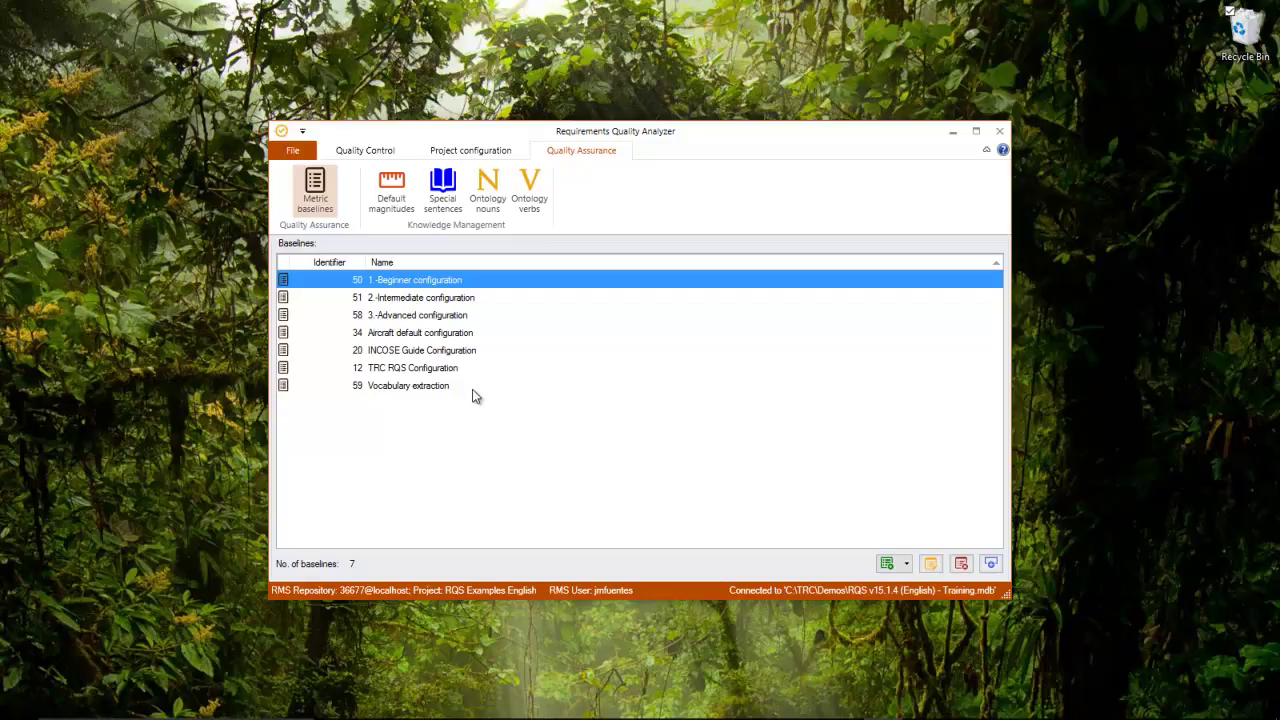
double_click(463, 283)
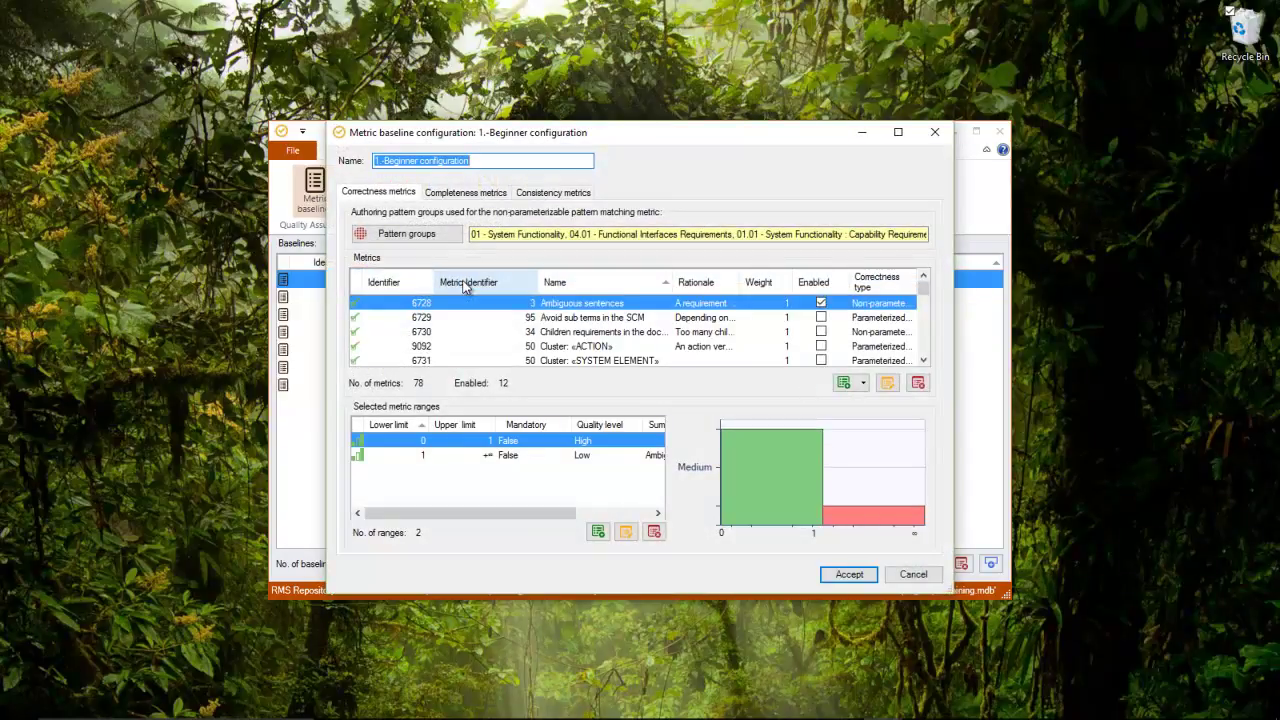
left_click(818, 283)
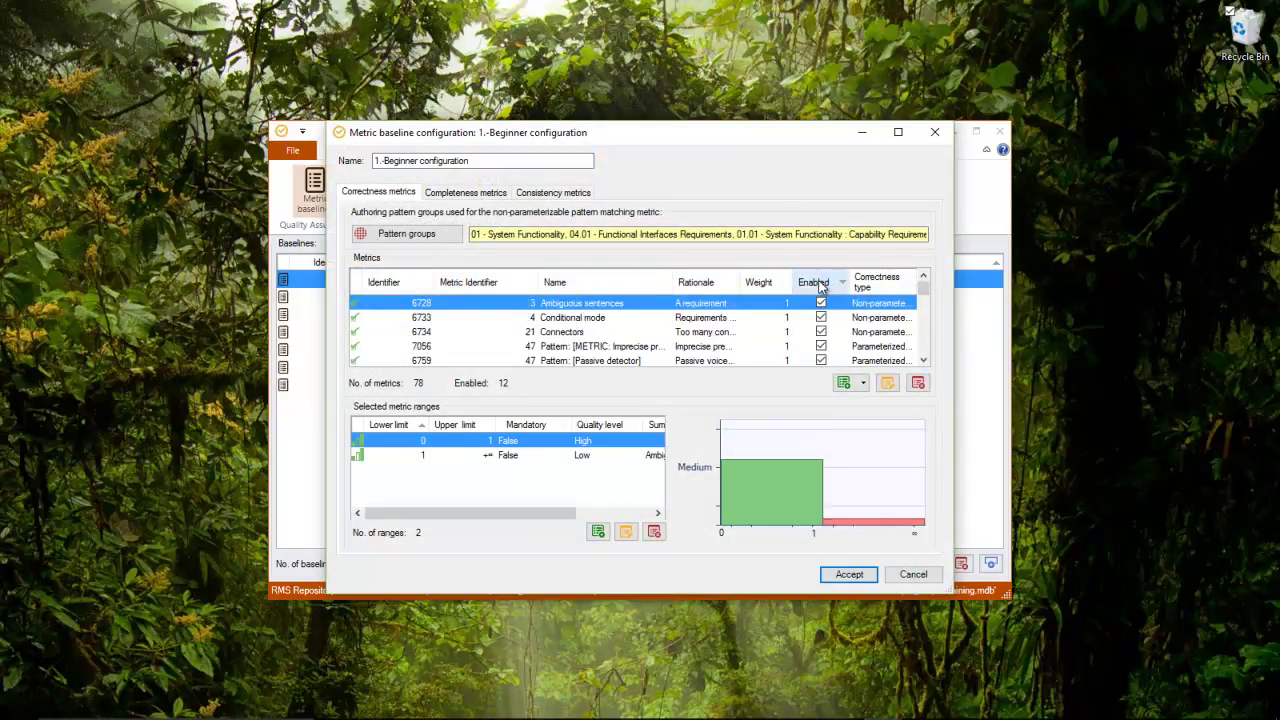
double_click(758, 134)
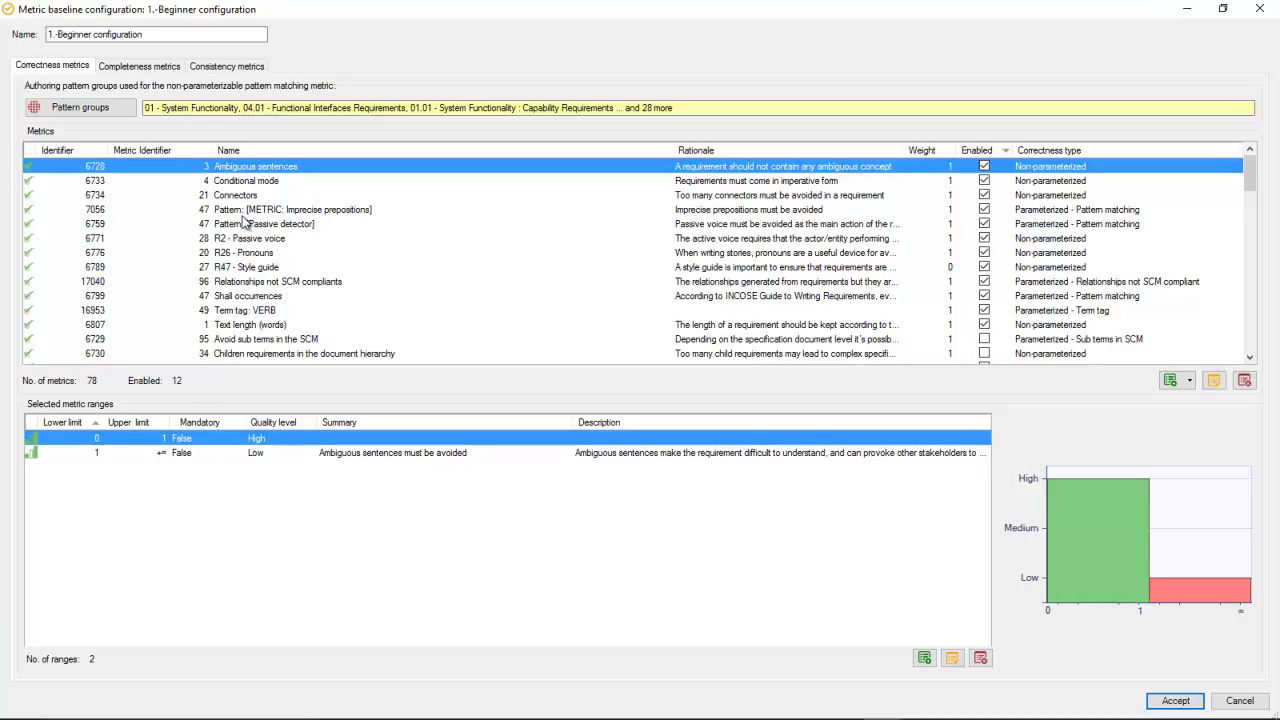
Step: Examine the quality ranges of the enabled correctness metrics, from Text length up to Ambiguous sentences, and accept the baseline
left_click(283, 327)
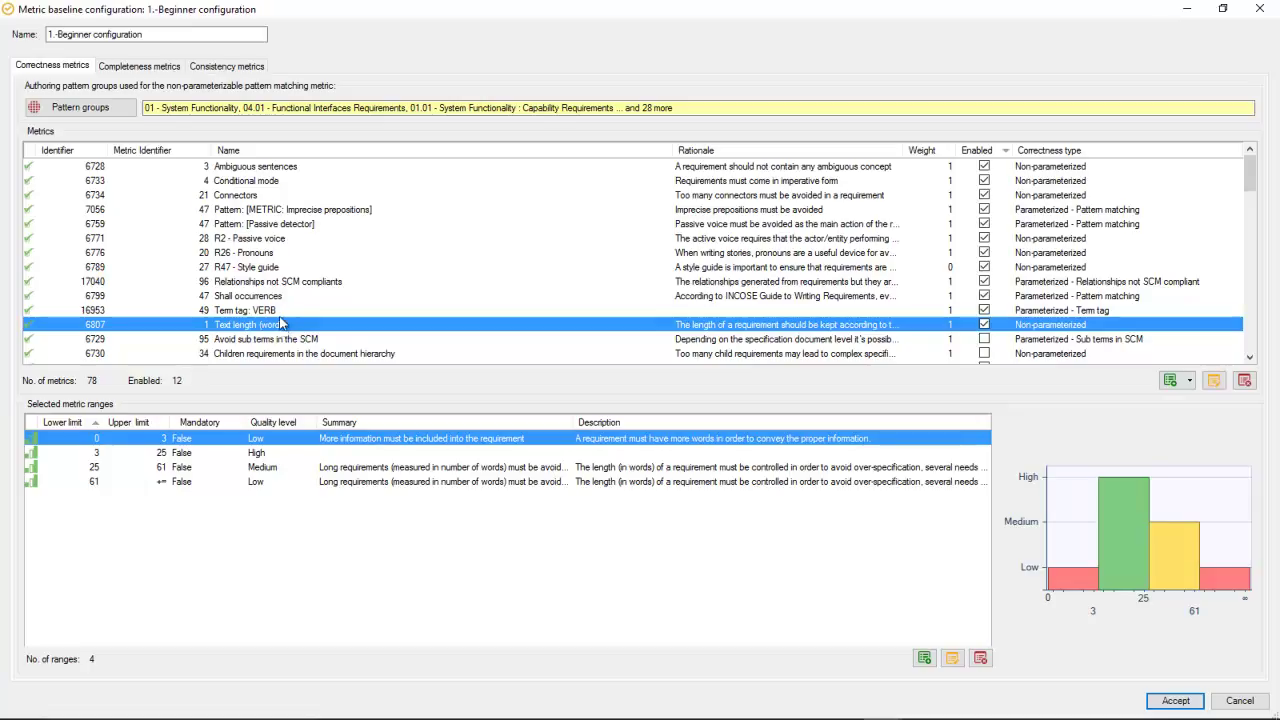
left_click(283, 314)
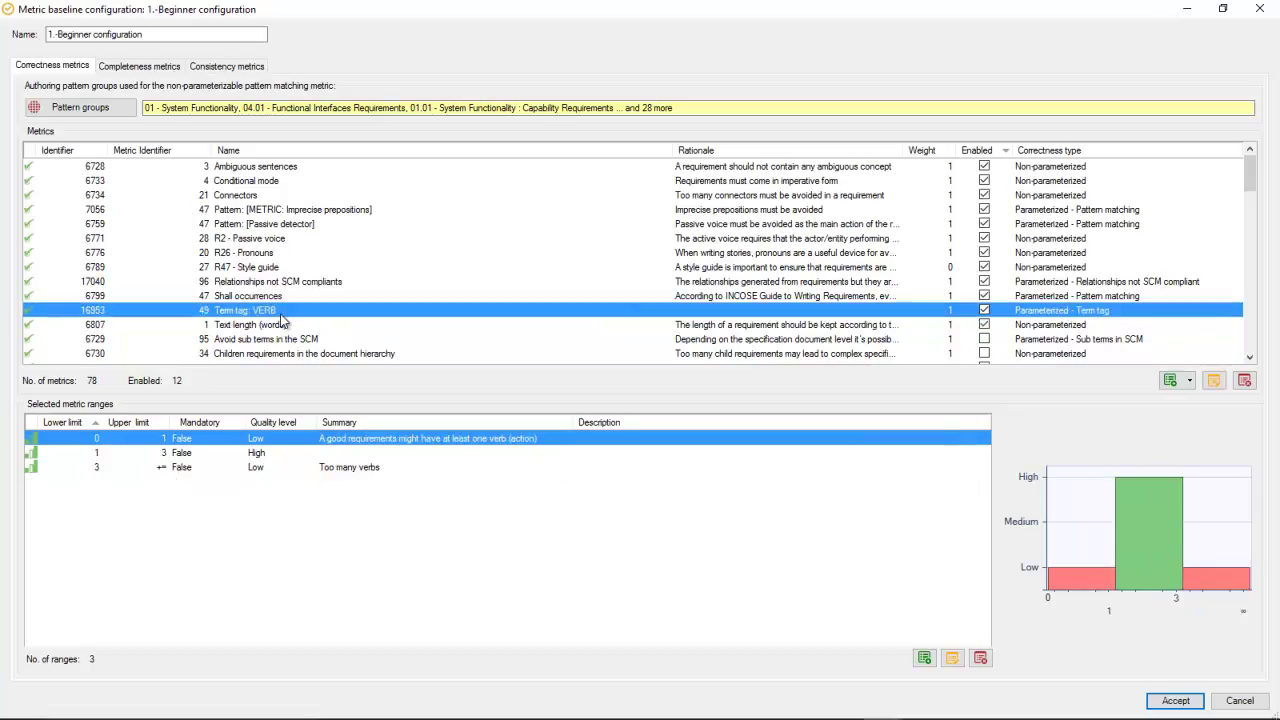
left_click(284, 297)
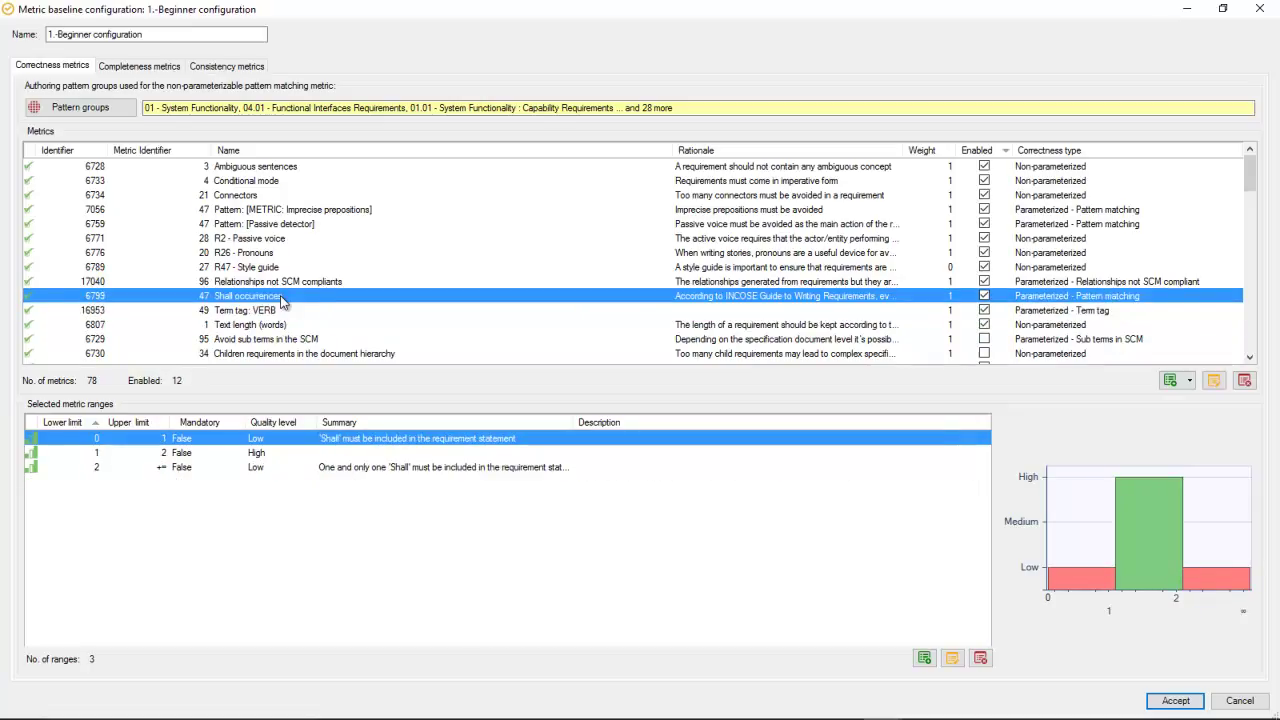
left_click(284, 283)
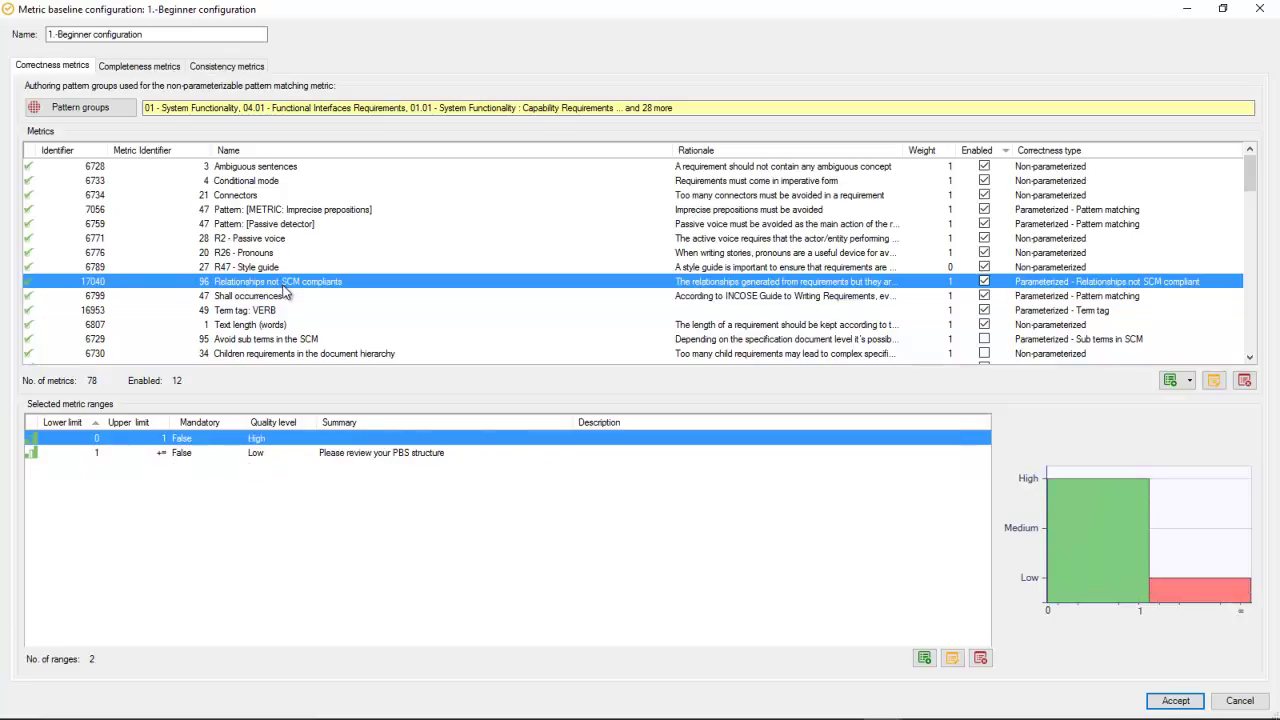
left_click(281, 268)
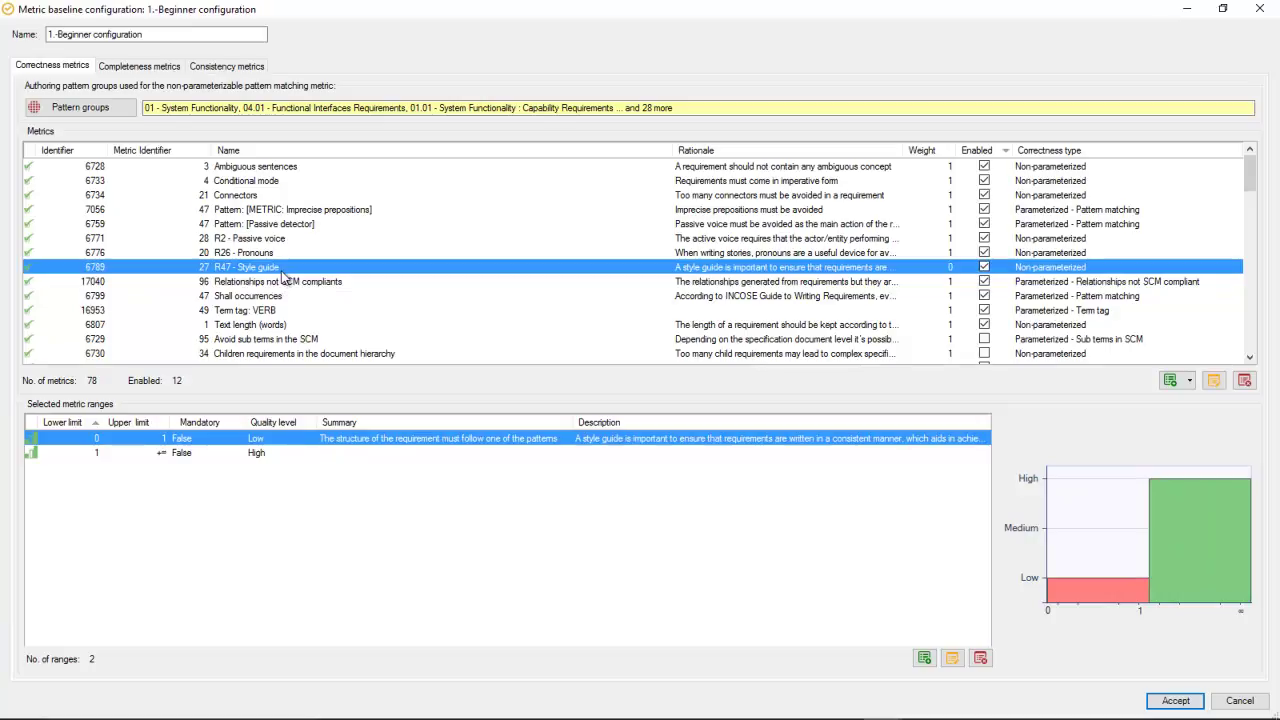
left_click(288, 256)
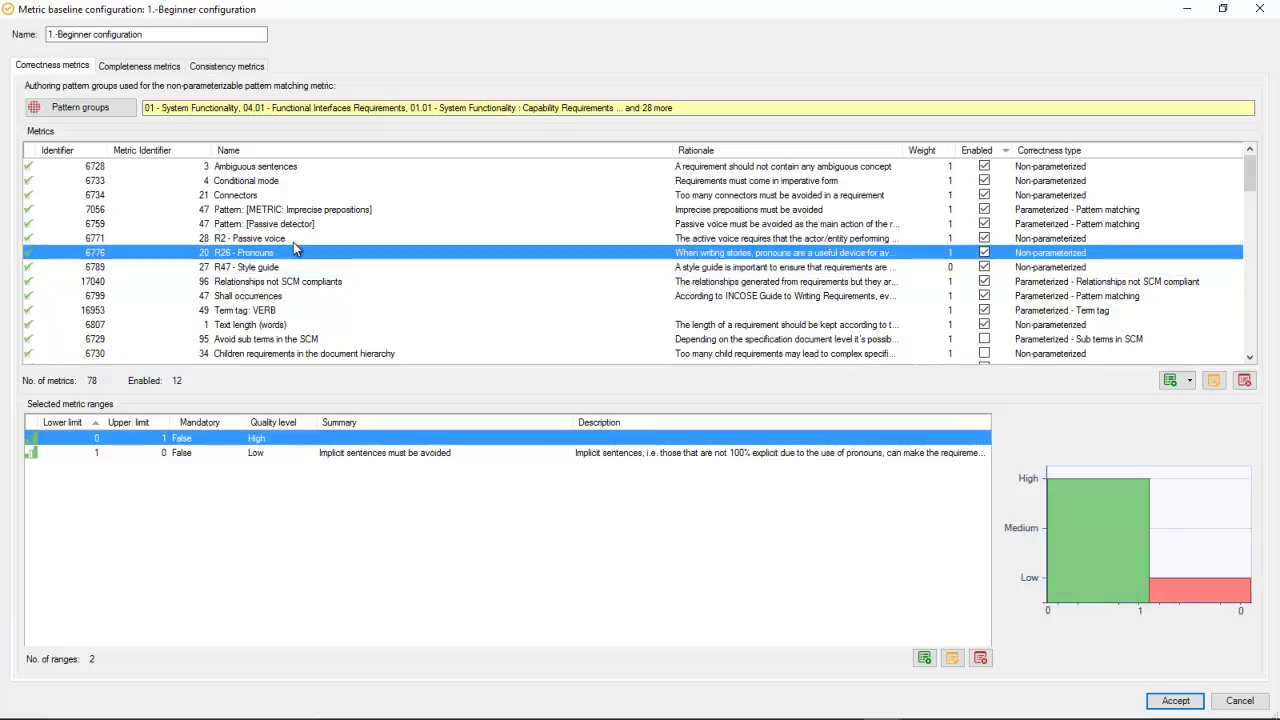
left_click(293, 241)
left_click(310, 213)
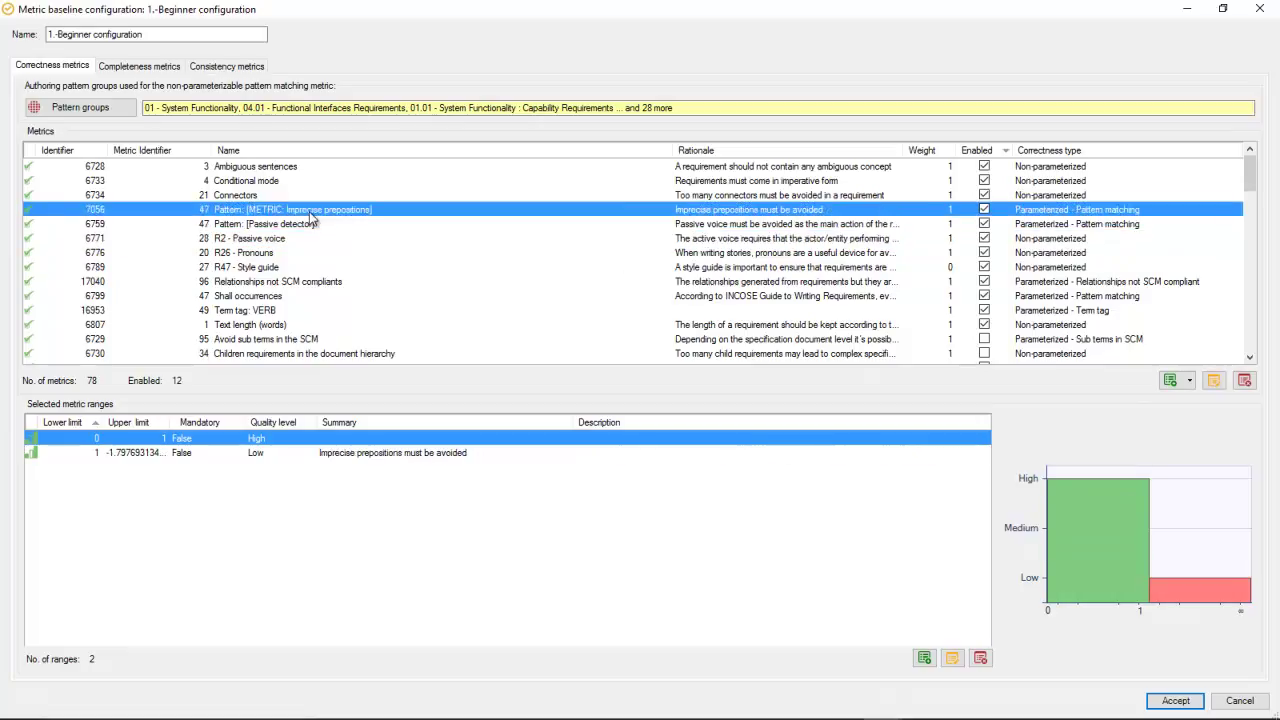
left_click(311, 198)
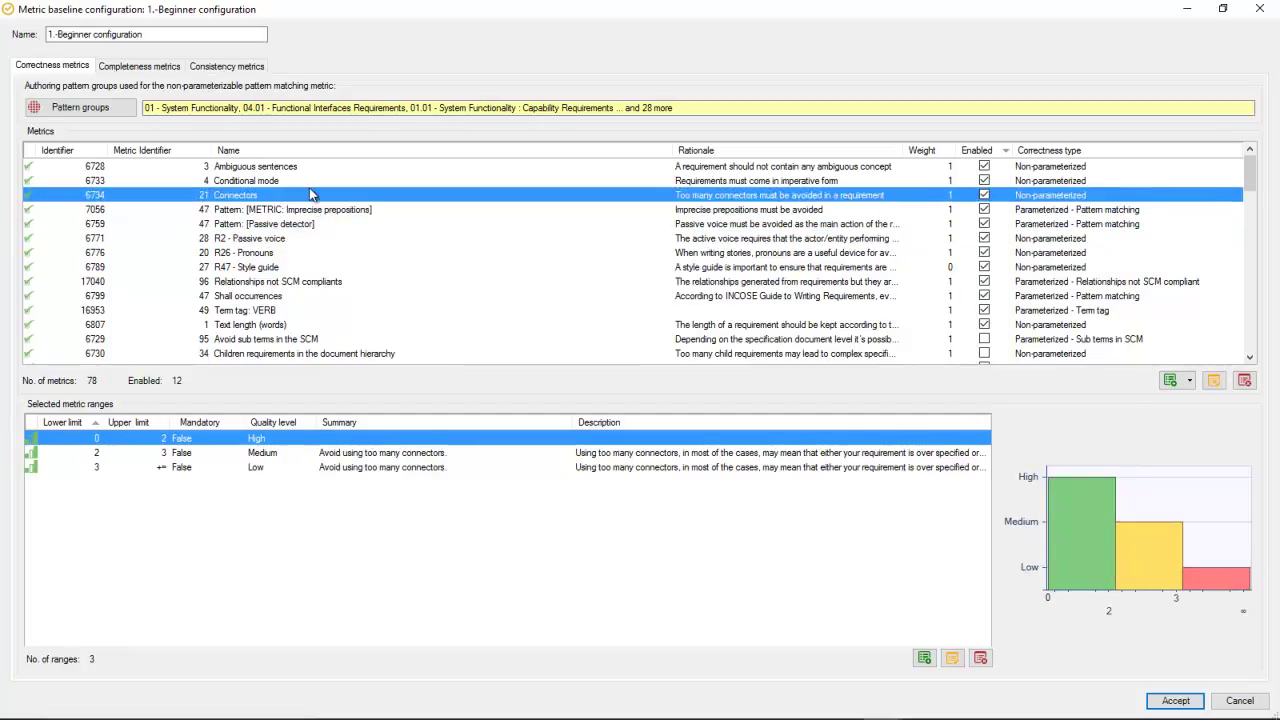
left_click(309, 184)
left_click(309, 170)
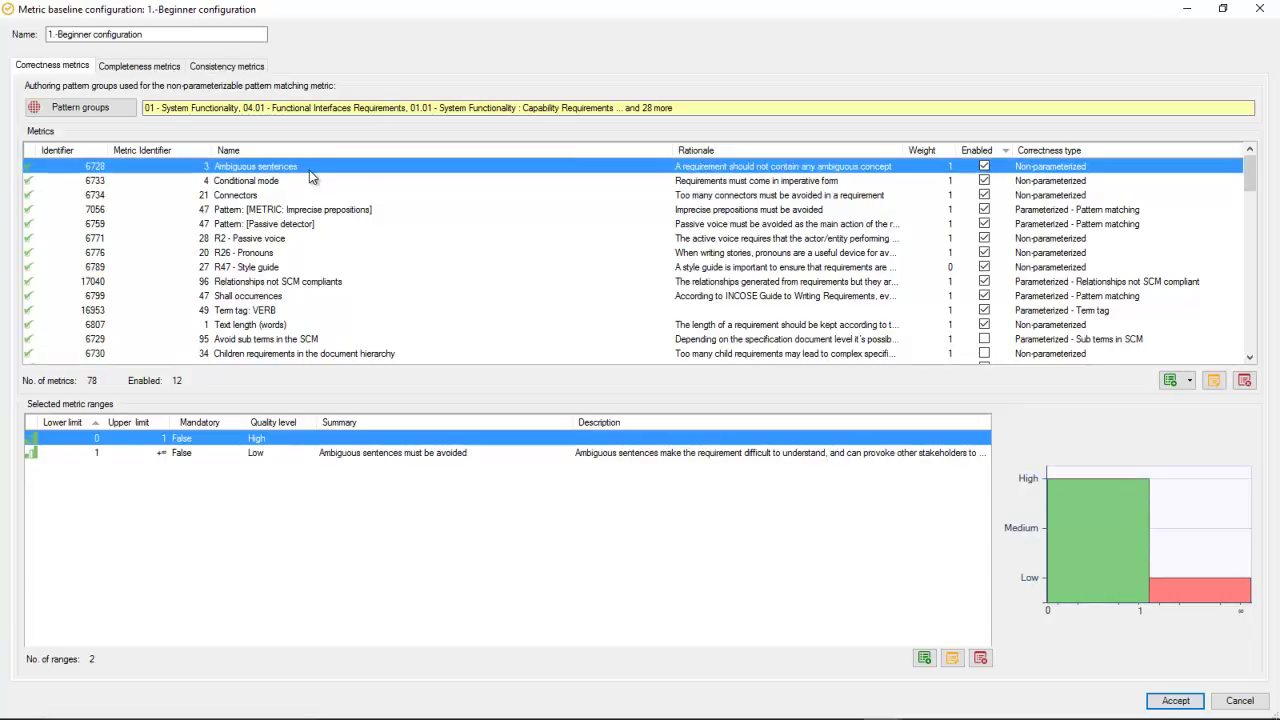
left_click(1175, 700)
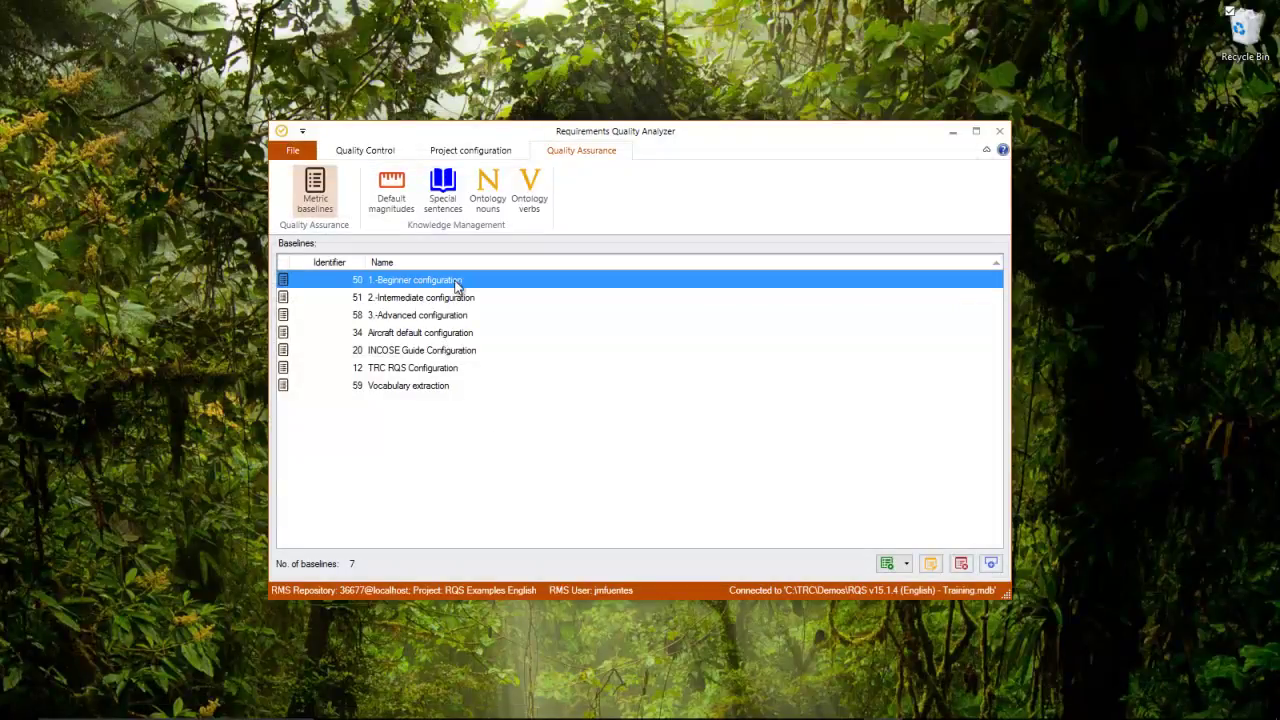
Step: In the project configuration, set the RAT Requirements module to metrics with manually assessed quality, using the "1.-Beginner configuration" baseline
left_click(481, 152)
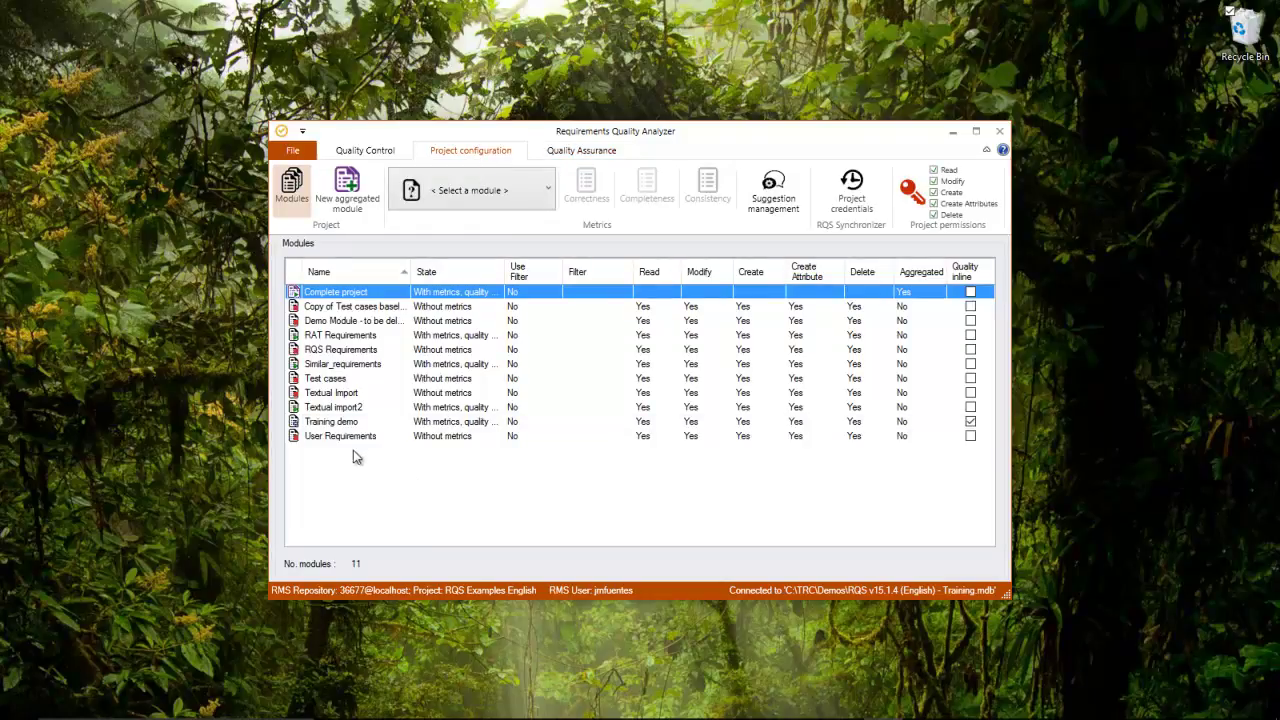
left_click(364, 337)
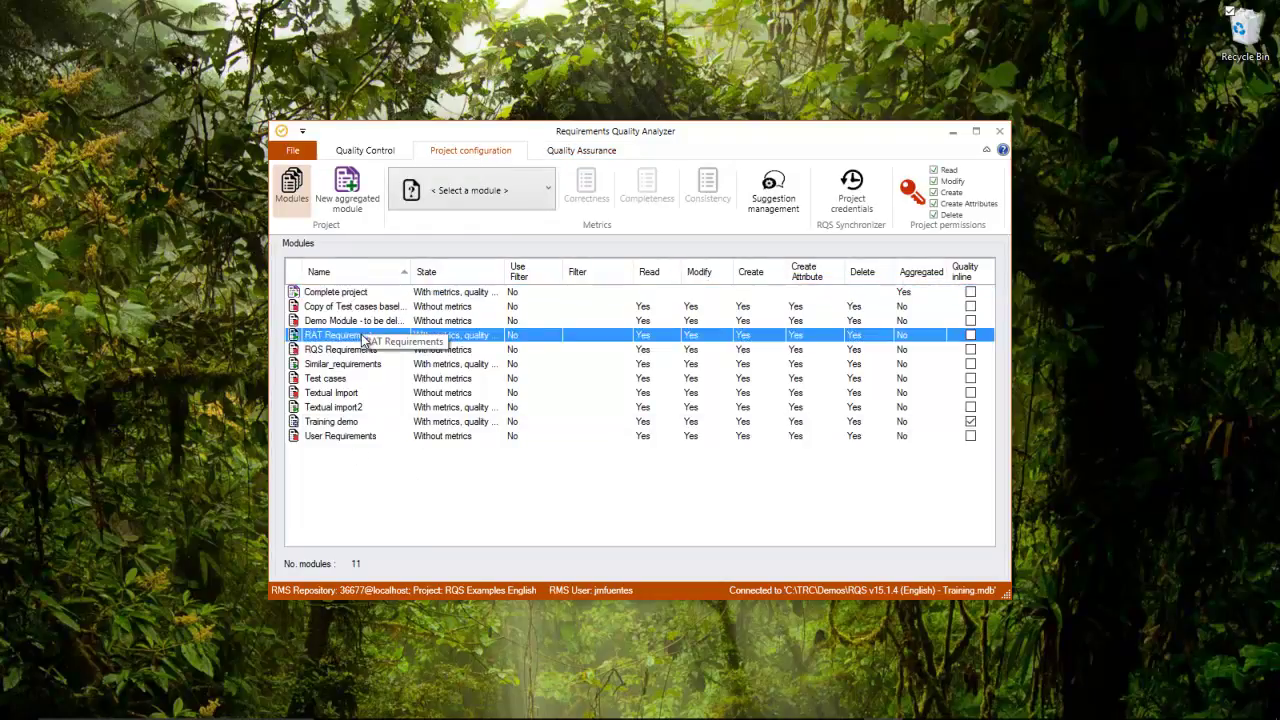
right_click(364, 341)
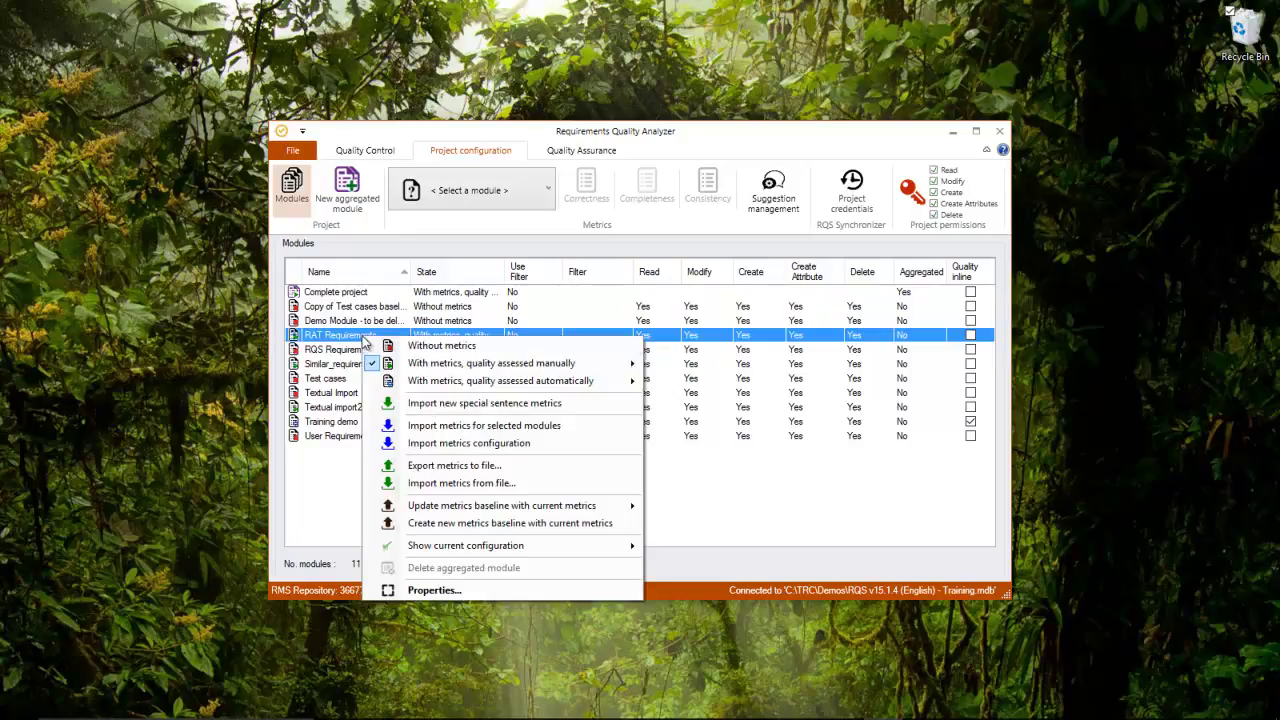
mouse_move(445, 365)
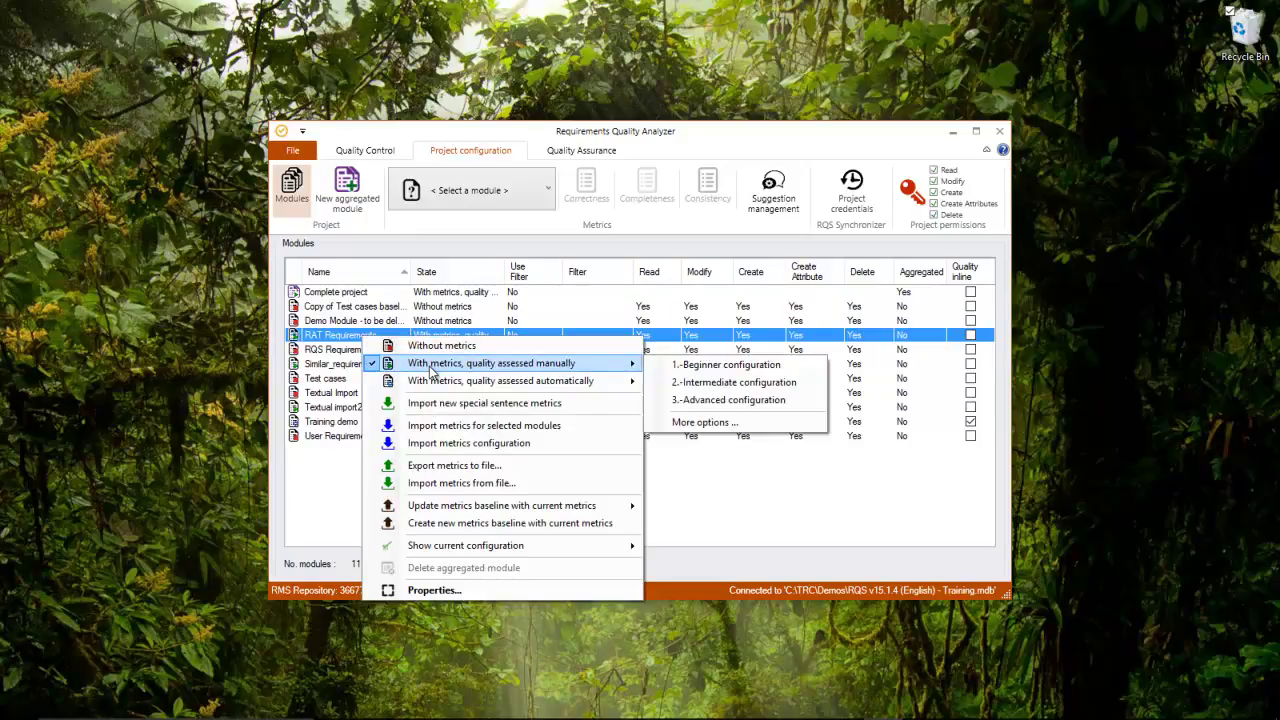
left_click(740, 365)
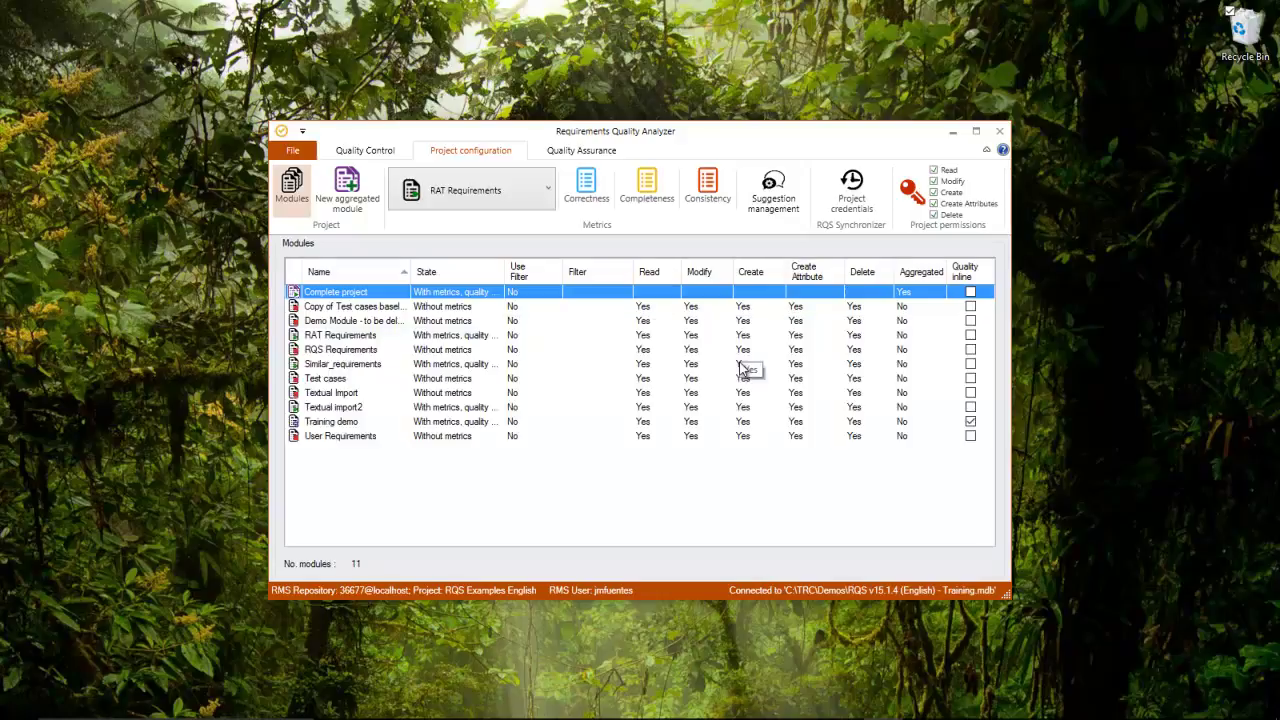
Step: Enable inline quality assessment in the RAT Requirements module's properties and save them
left_click(350, 340)
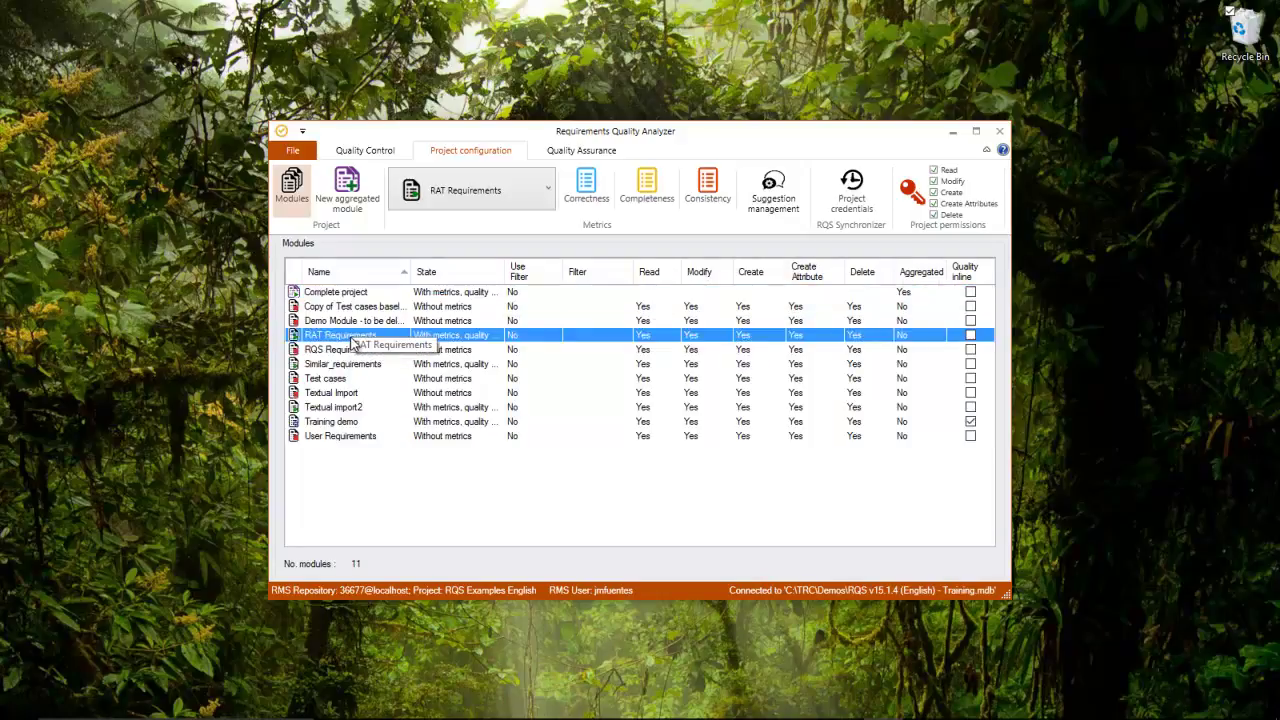
double_click(338, 340)
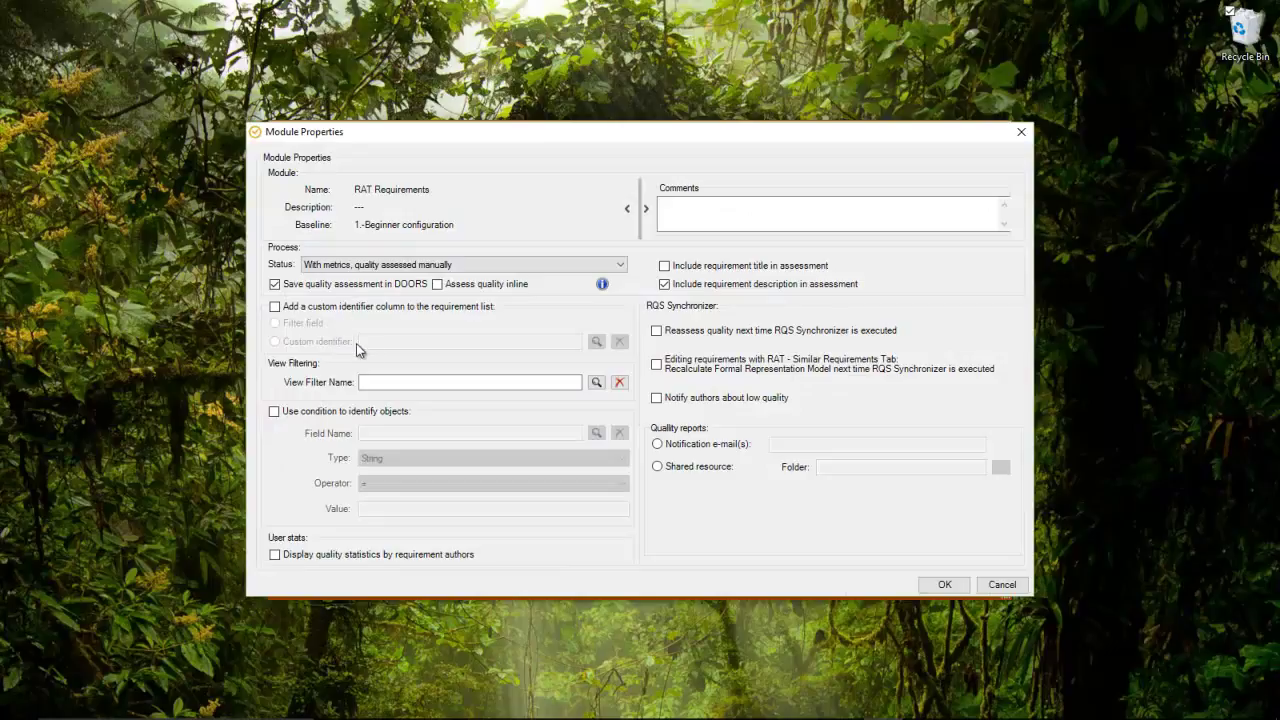
left_click(438, 286)
left_click(929, 589)
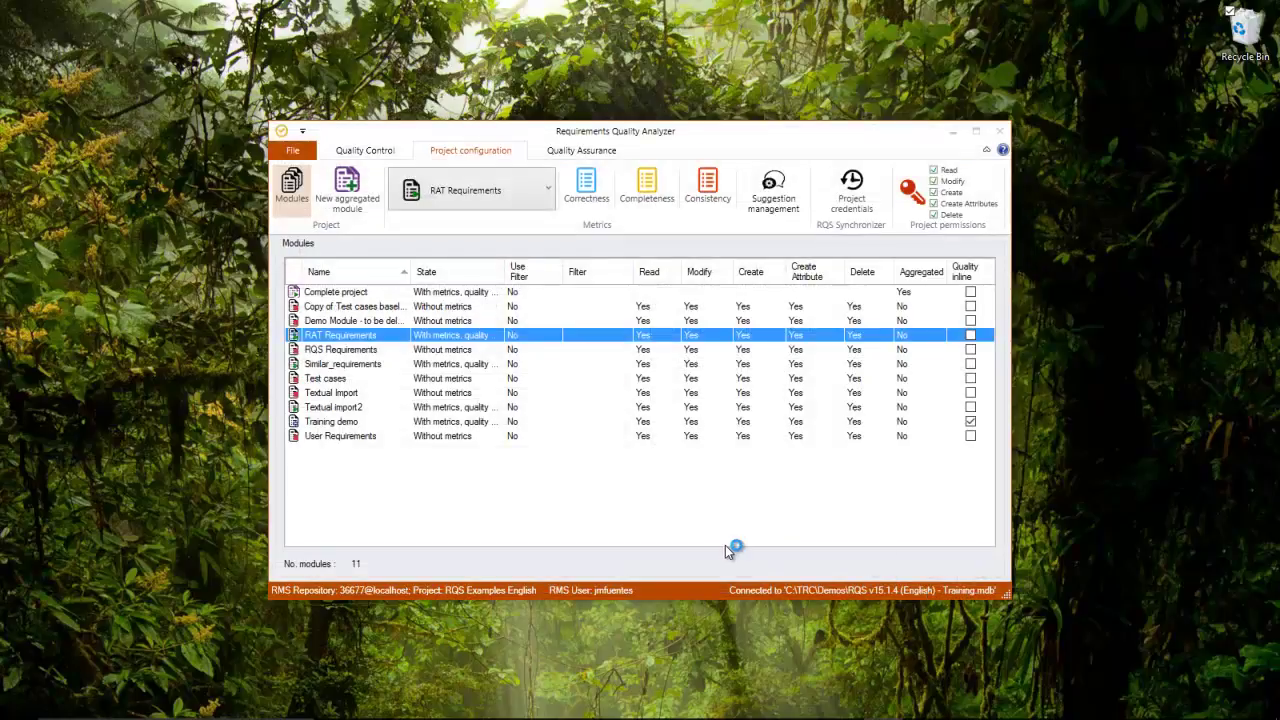
Step: Assess CCC for the whole RAT Requirements specification in Quality Control and sort the requirements by correctness
left_click(360, 155)
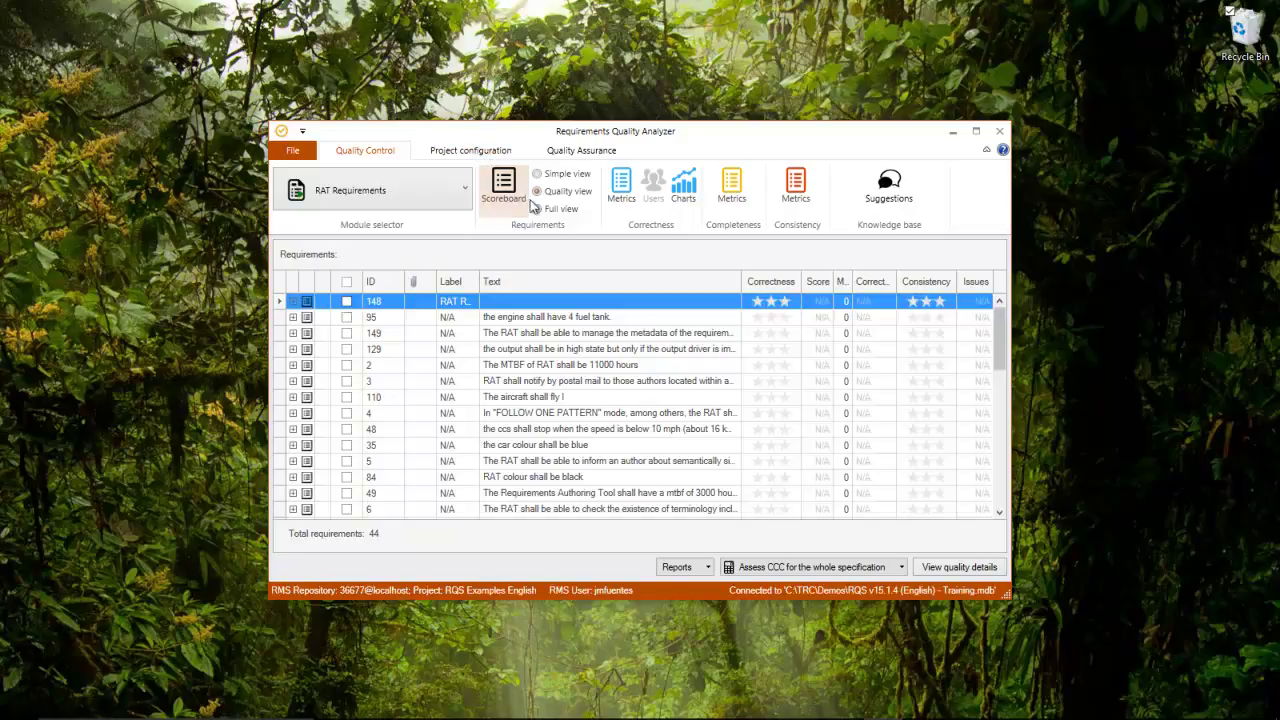
double_click(621, 141)
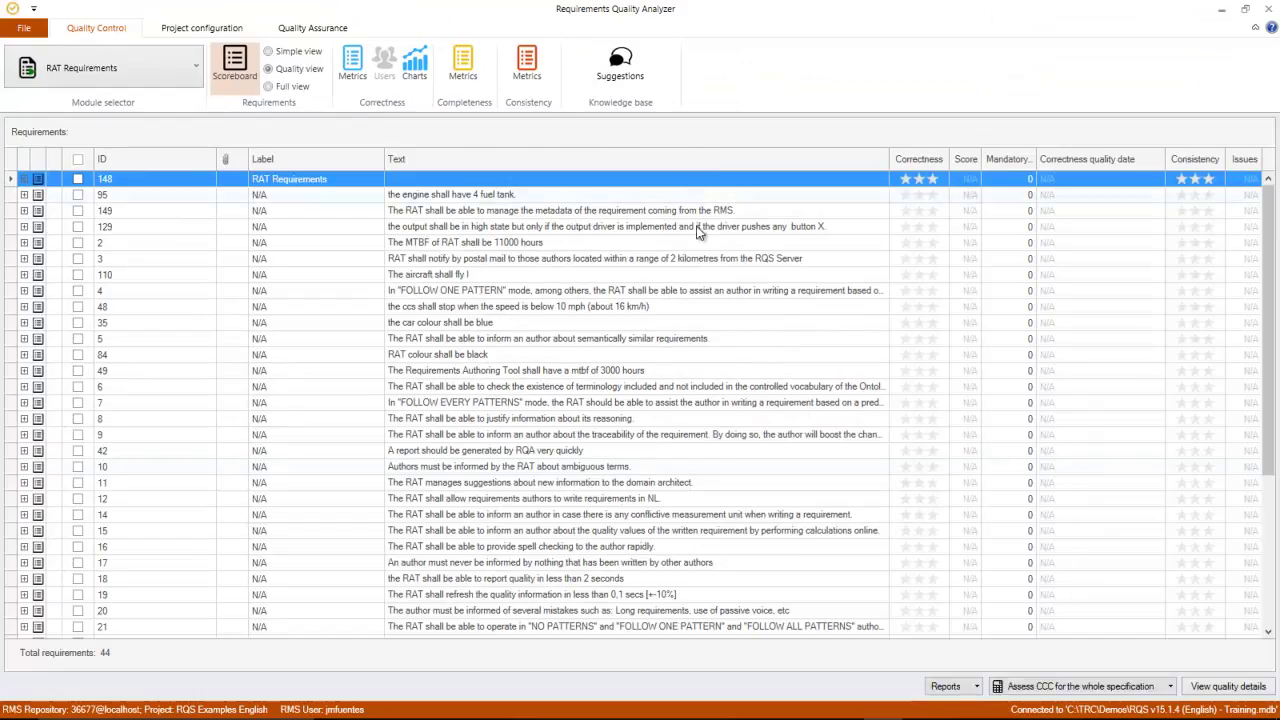
left_click(1068, 690)
left_click(716, 424)
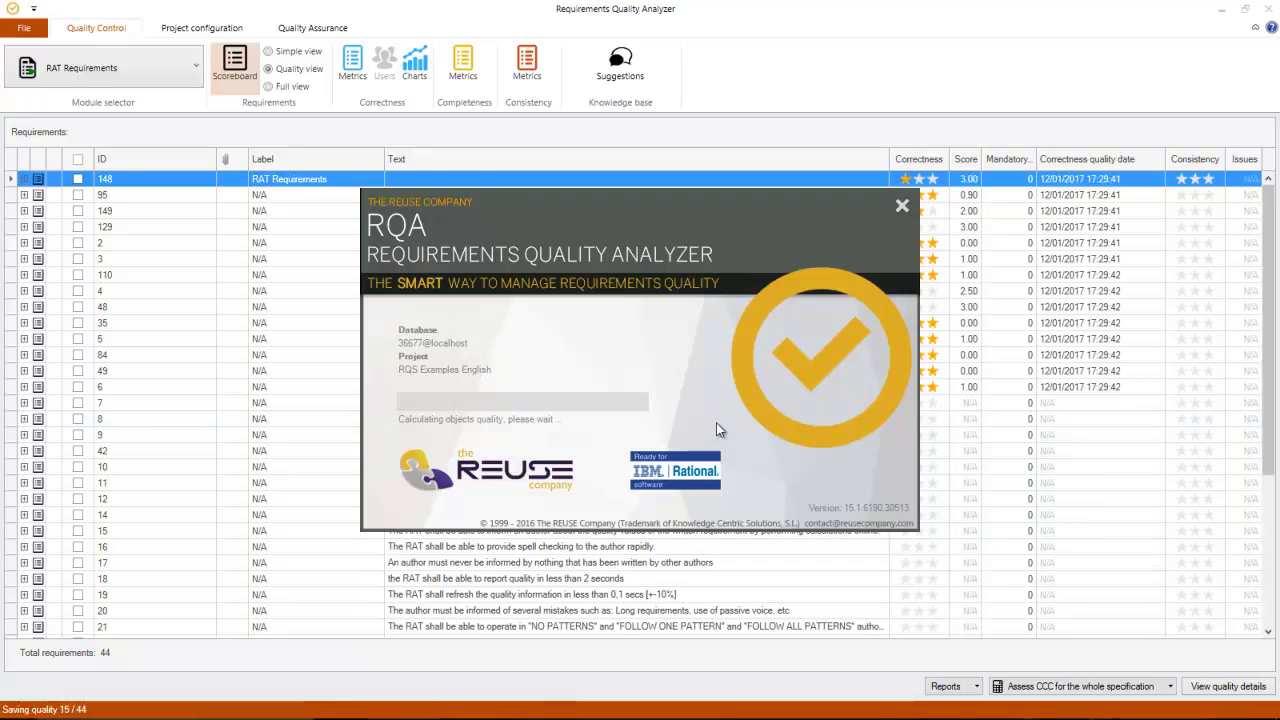
left_click(704, 425)
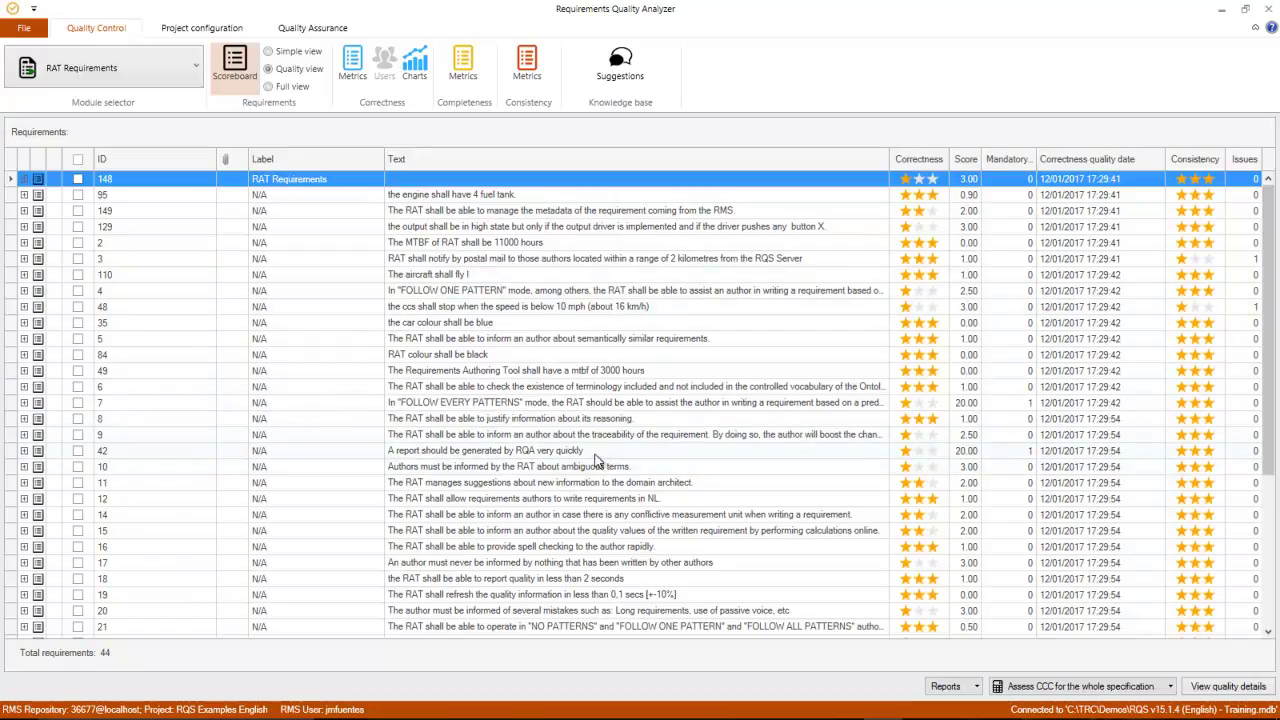
left_click(918, 150)
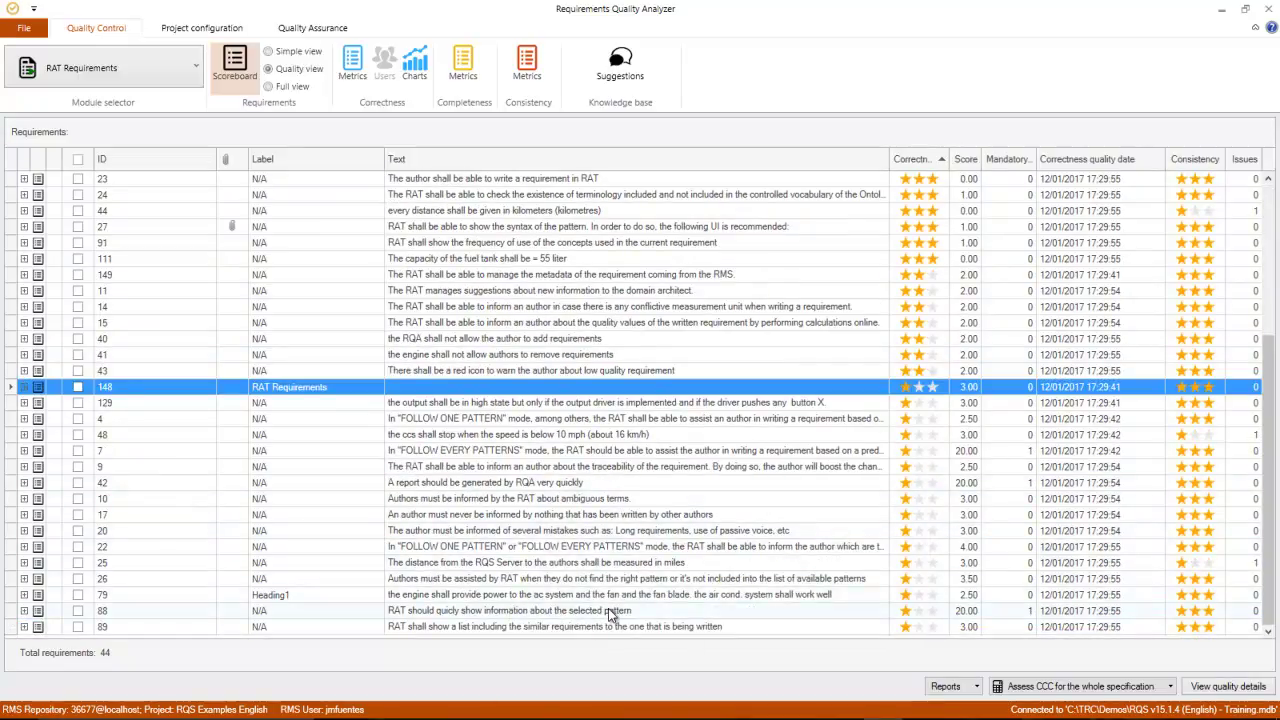
mouse_move(905, 620)
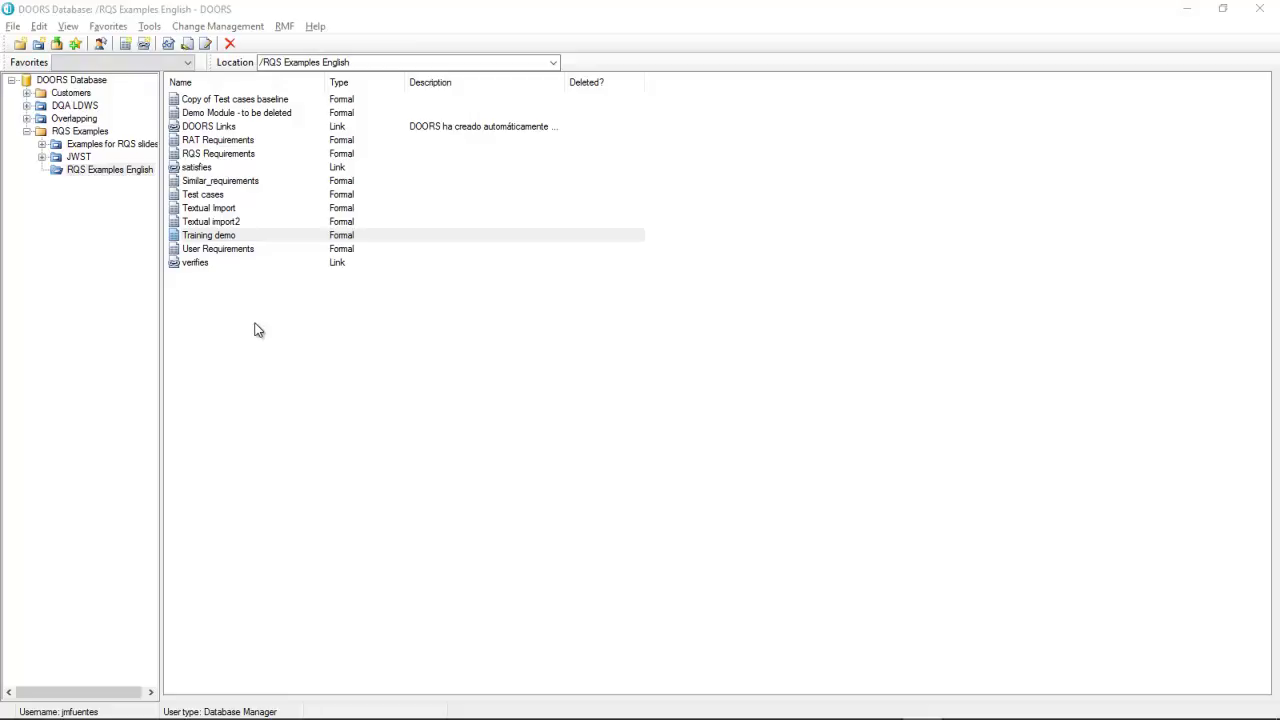
Step: In the DOORS database, open the Training demo formal module from RQS Examples English and maximize it
left_click(238, 236)
double_click(238, 236)
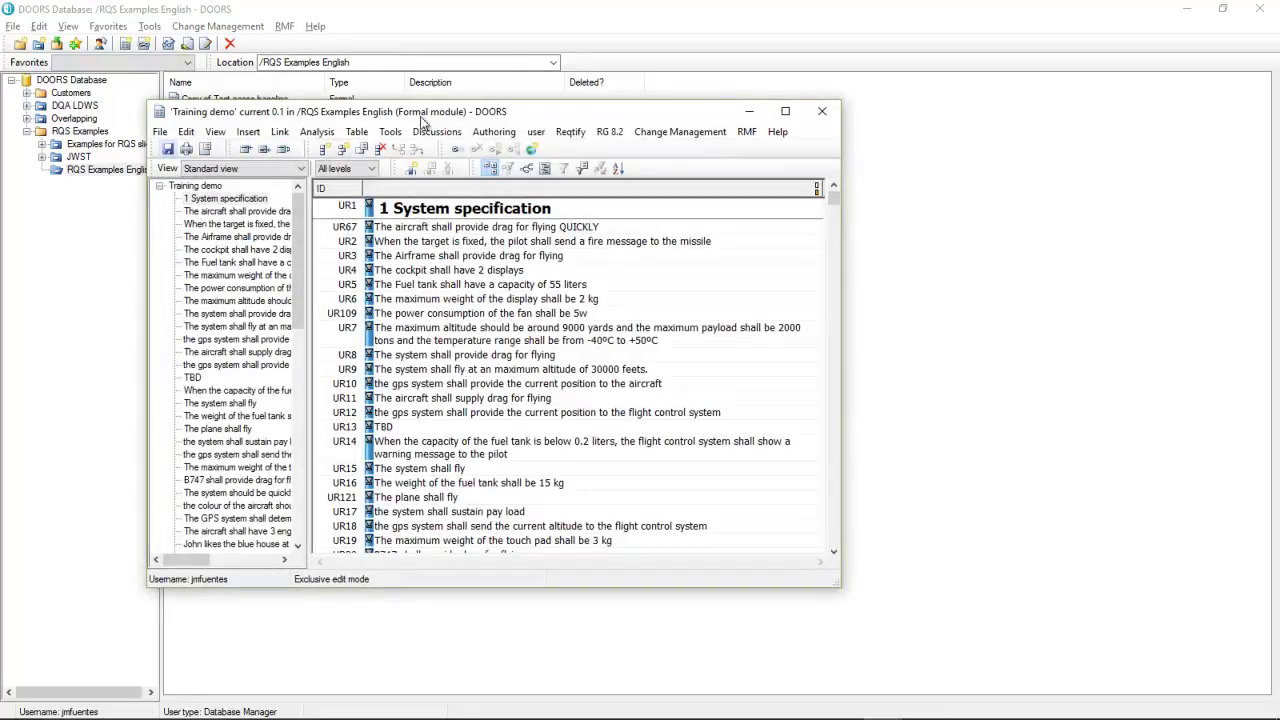
double_click(421, 120)
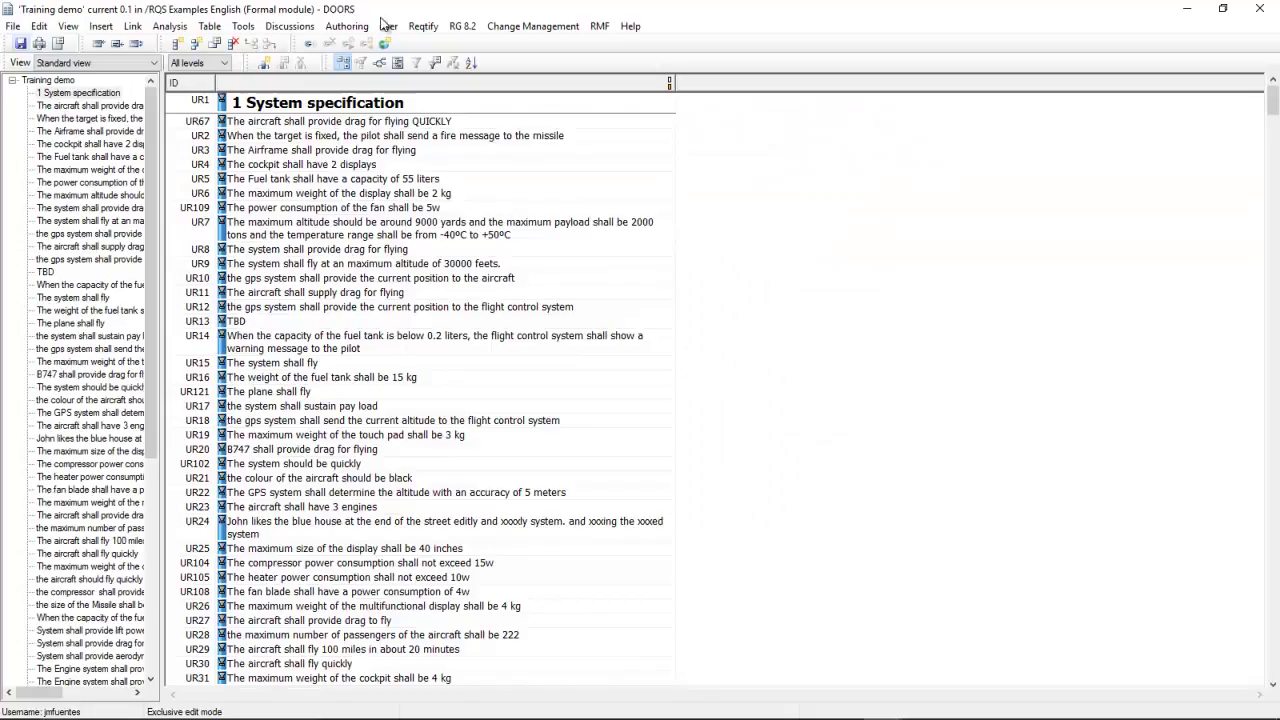
Step: Switch the Training demo module's view to RQS_Quality_View
left_click(350, 27)
left_click(468, 250)
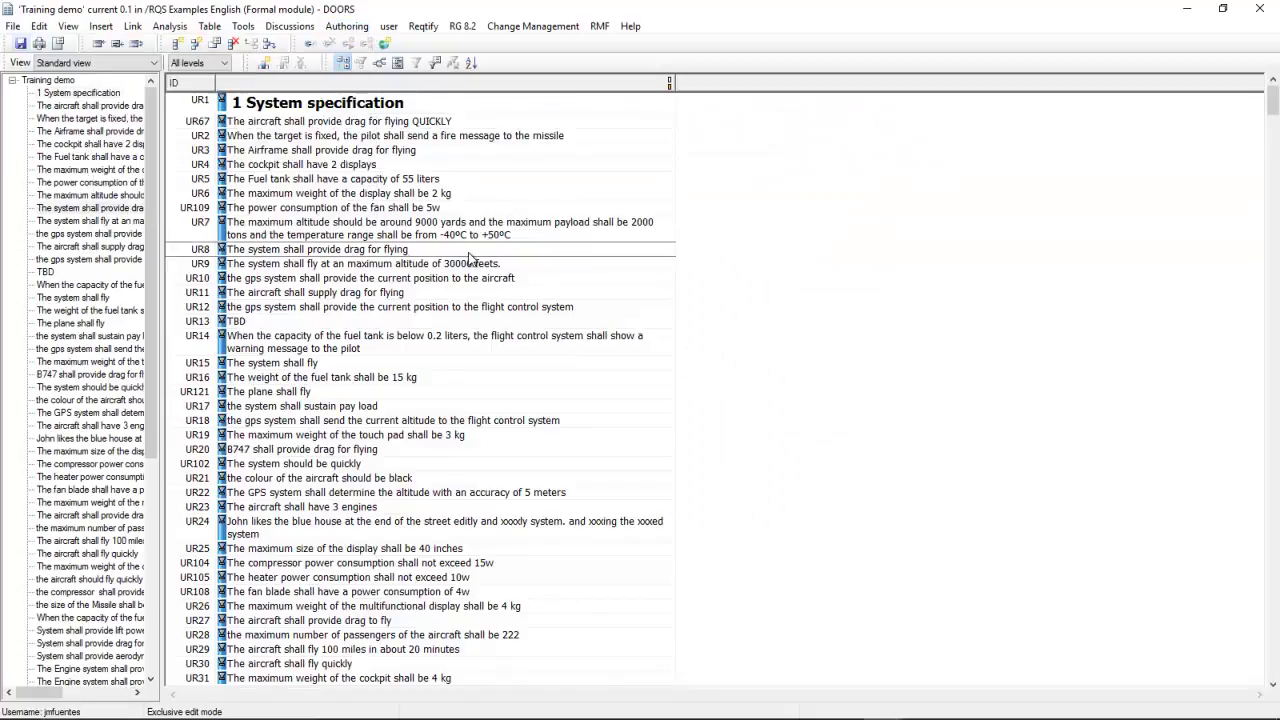
left_click(154, 62)
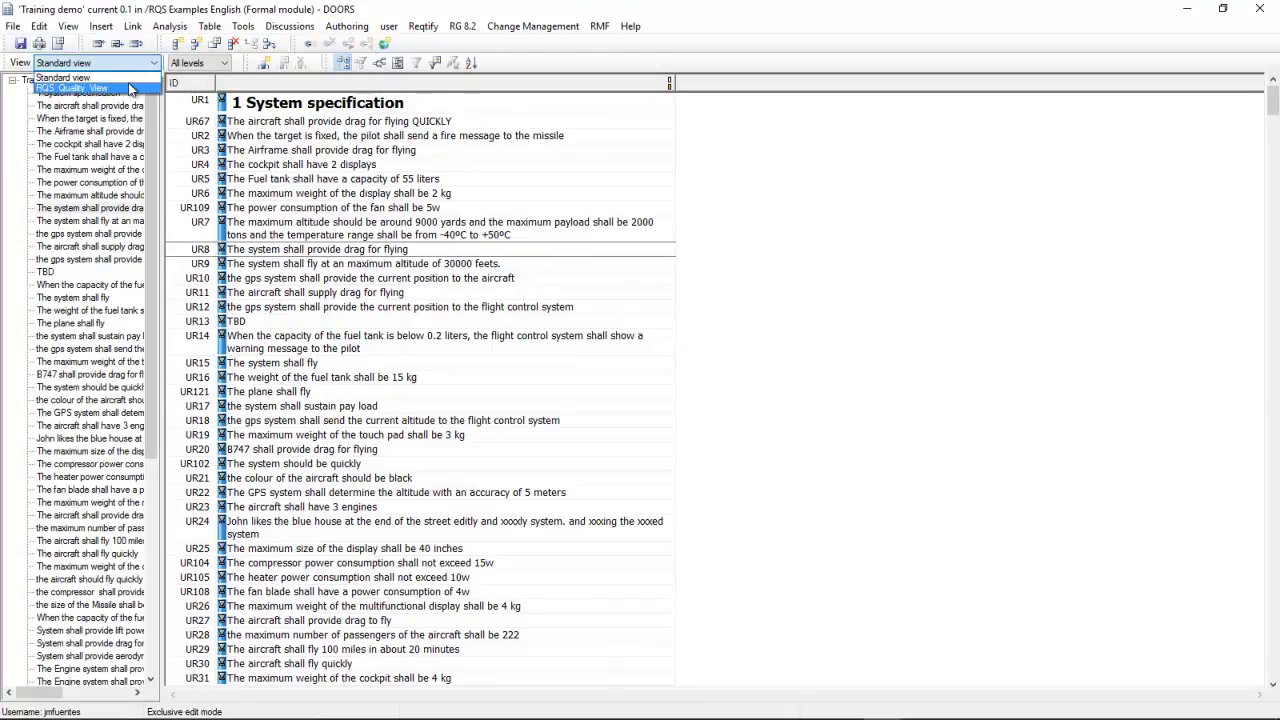
left_click(100, 88)
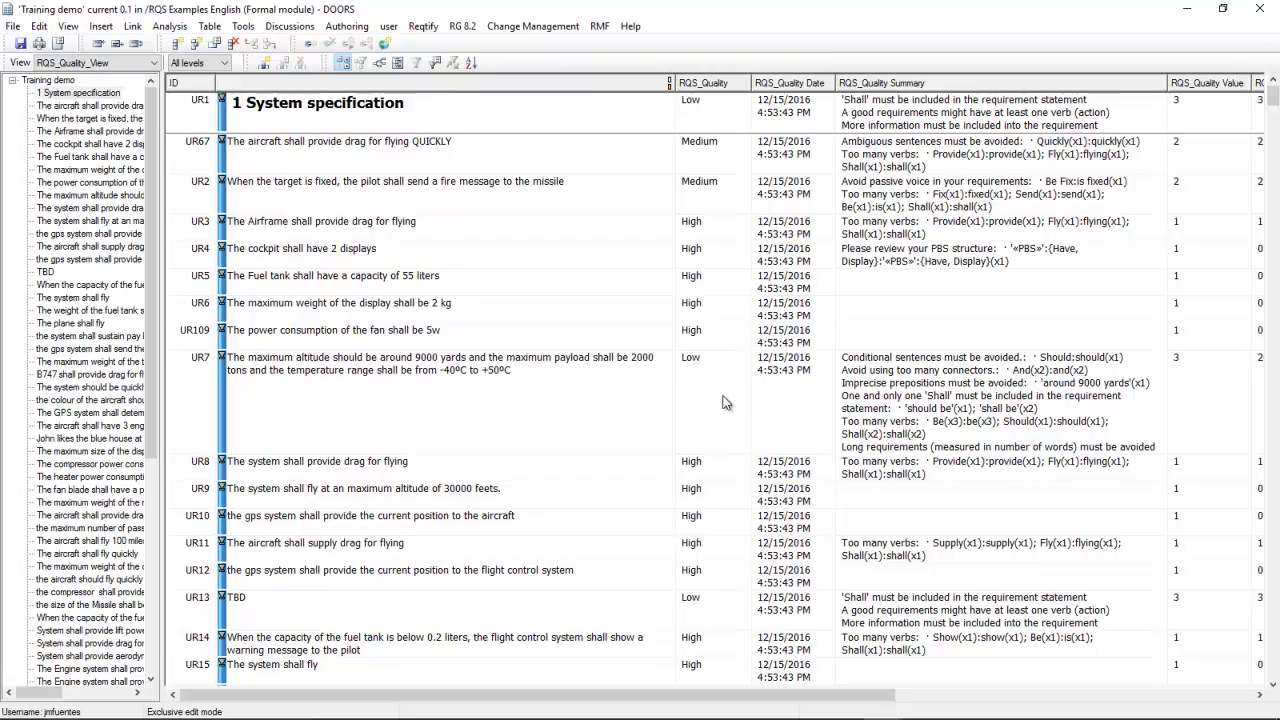
Step: Insert a requirement after "The cockpit shall have 2 displays" with the text "The aircraft shall have a cockpit"
left_click(335, 262)
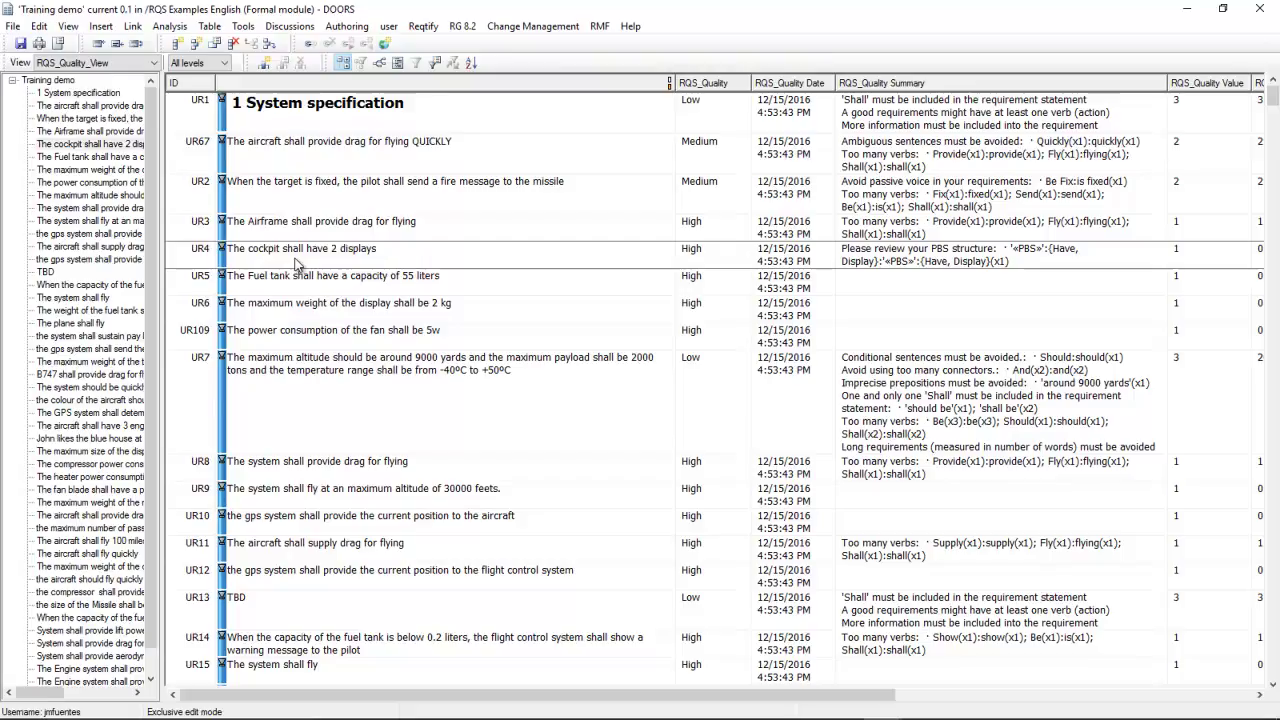
key("ctrl+n")
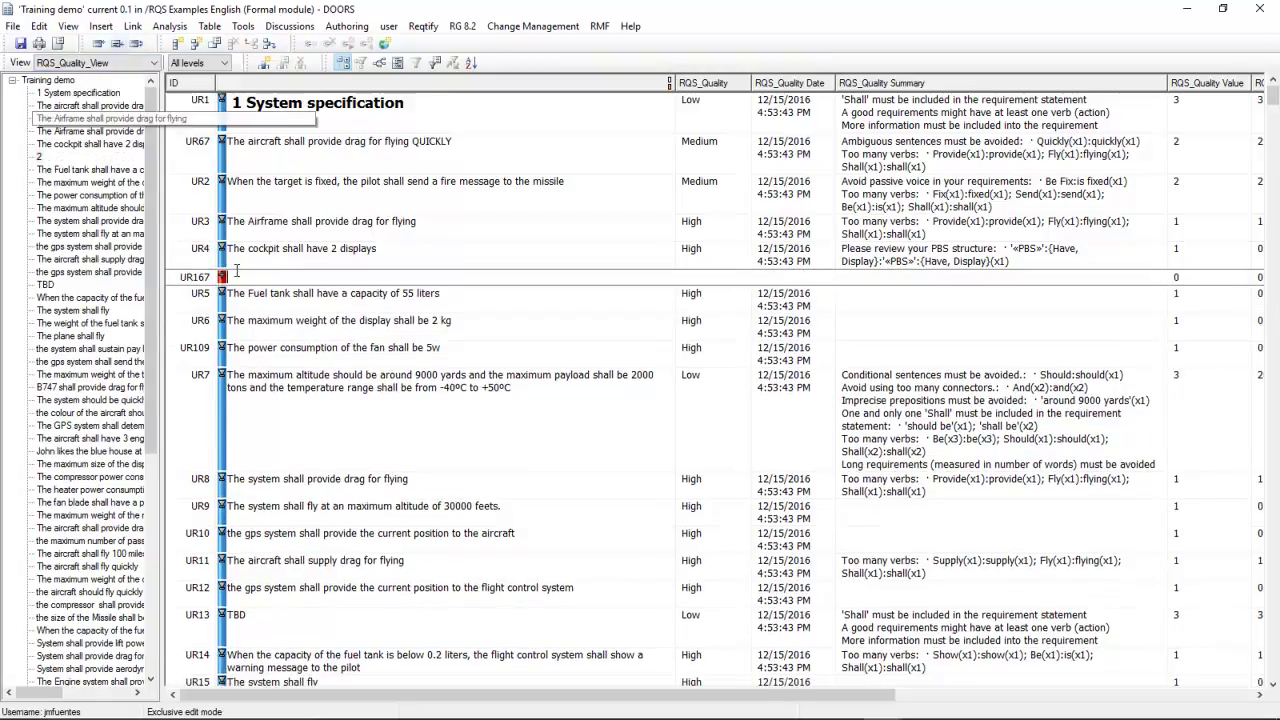
type("T")
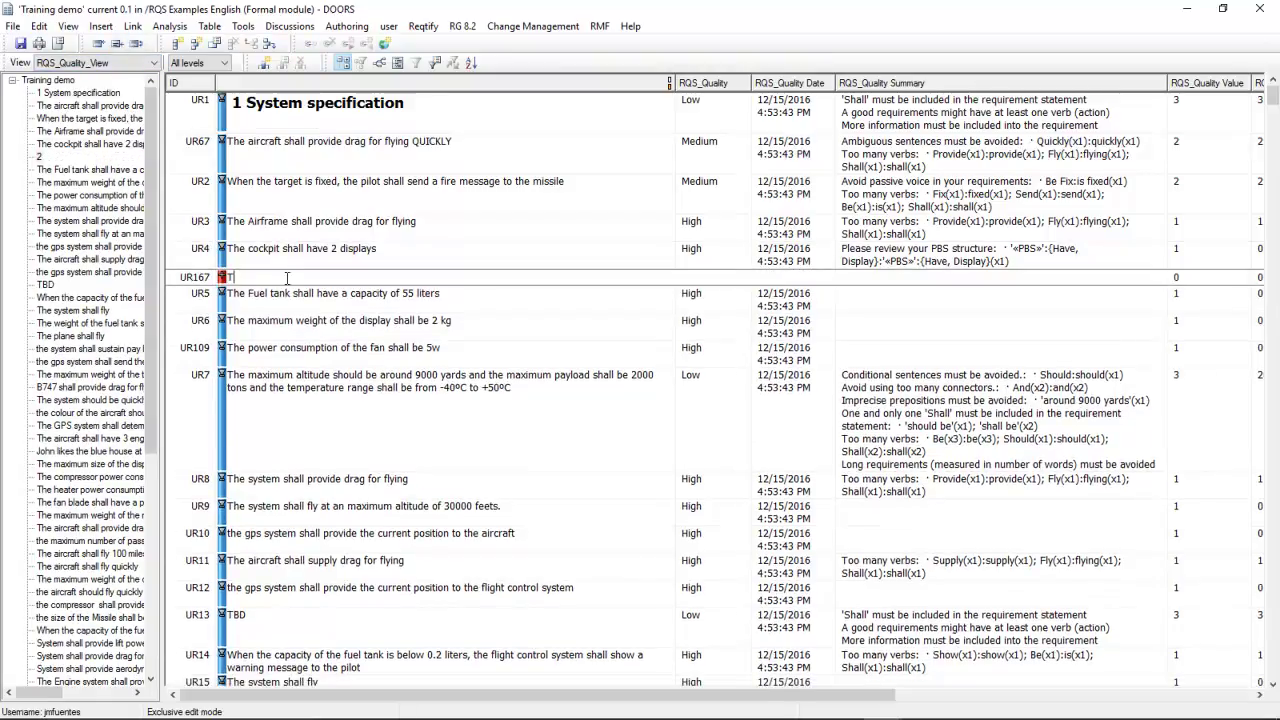
type("he aircraft shall have a cockpit")
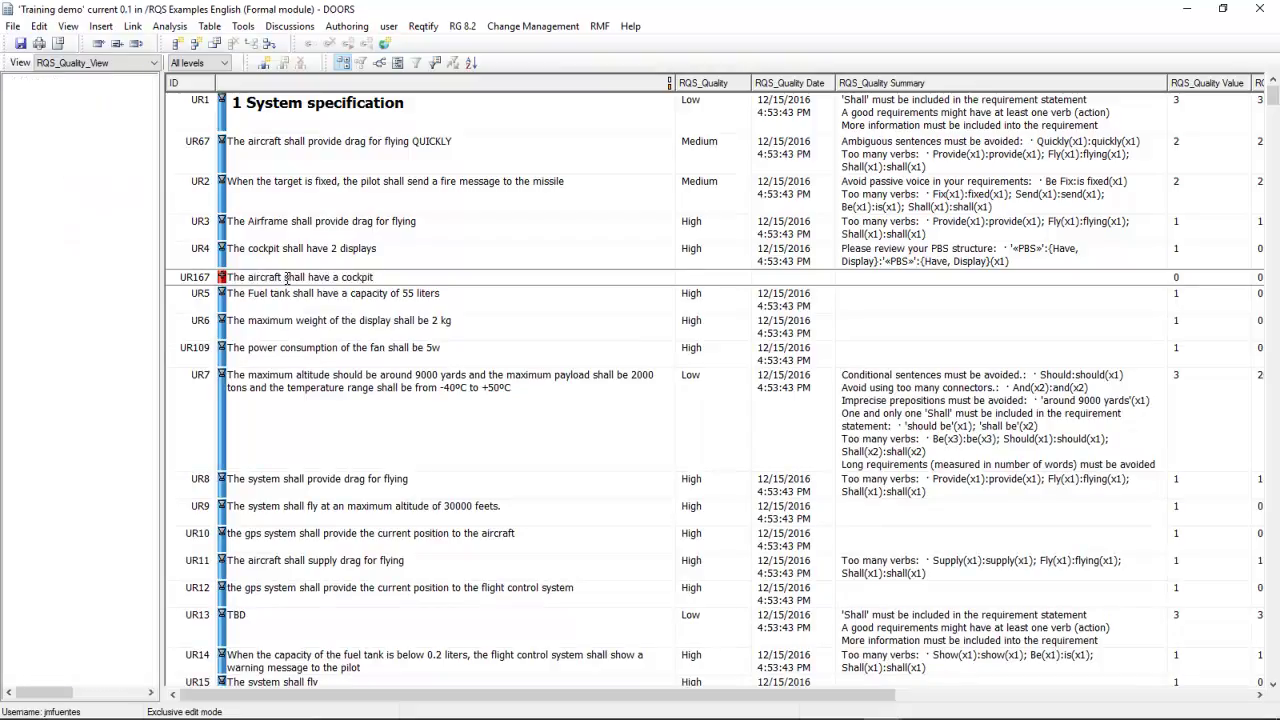
key("Return")
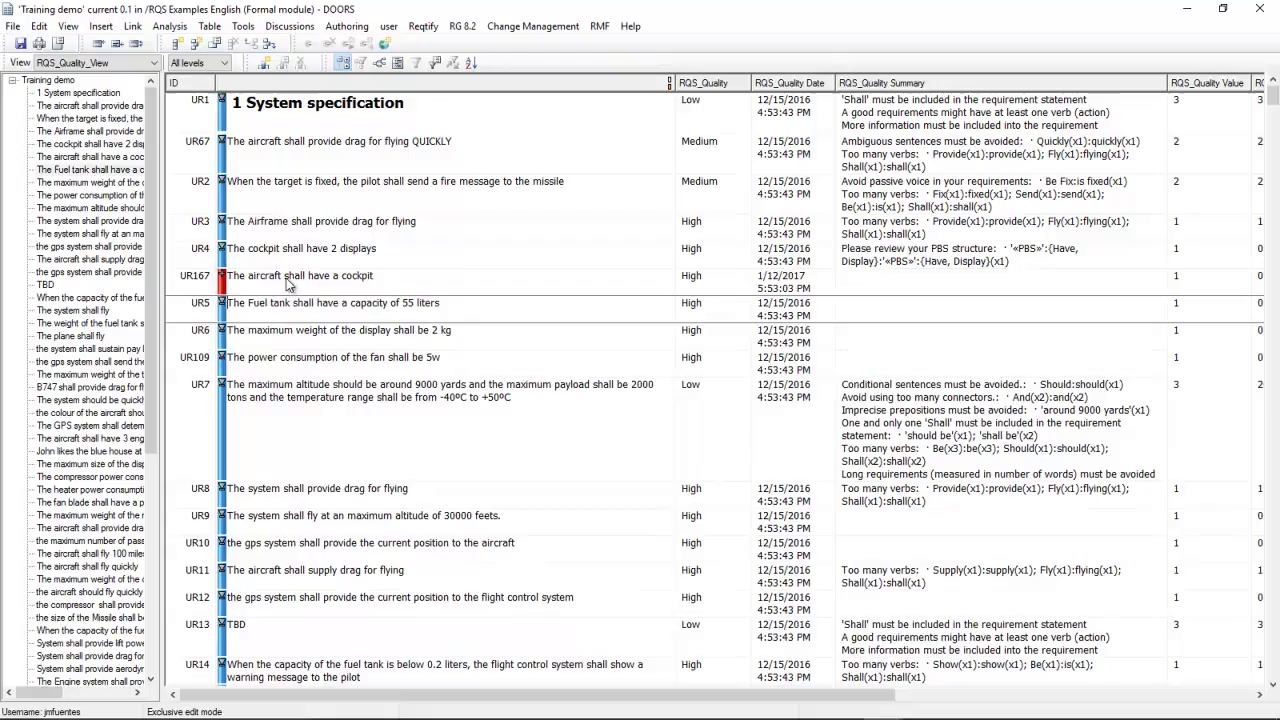
Step: Insert a requirement after the fuel tank capacity requirement UR5 with the text "The aircraft should be able to fly quickly"
left_click(690, 287)
left_click(653, 303)
key("ctrl+n")
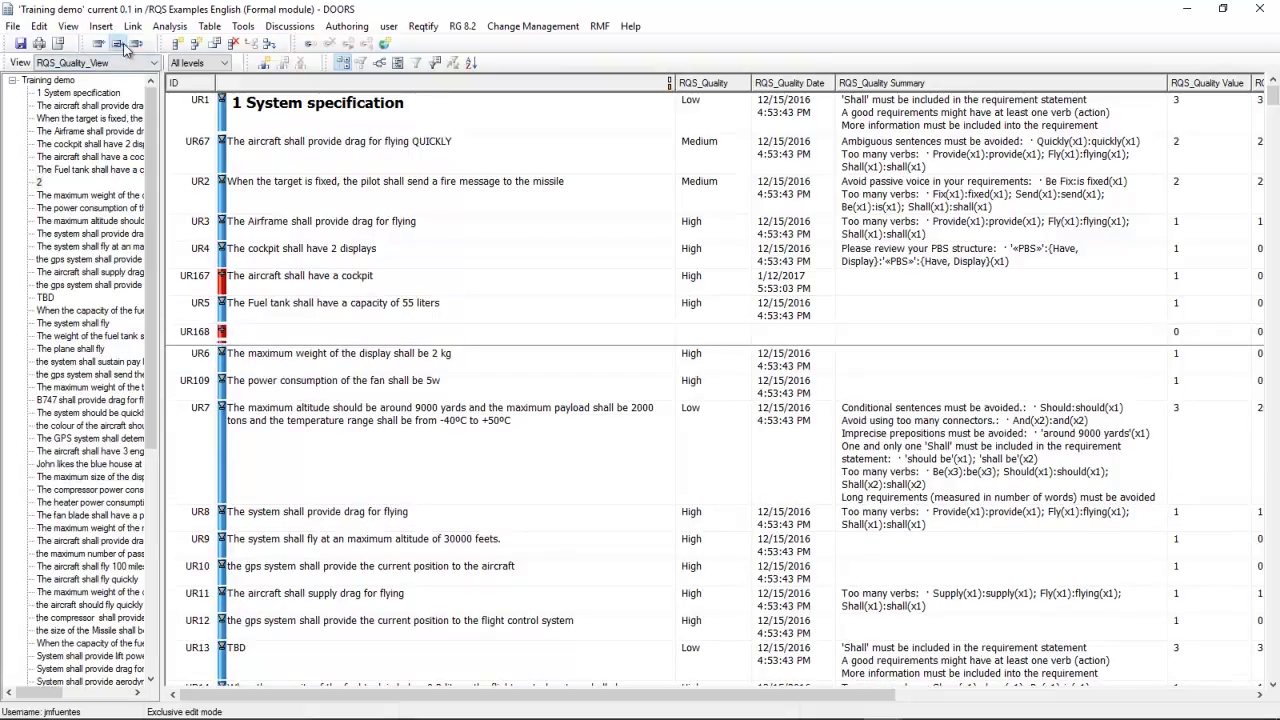
left_click(118, 45)
type("The air")
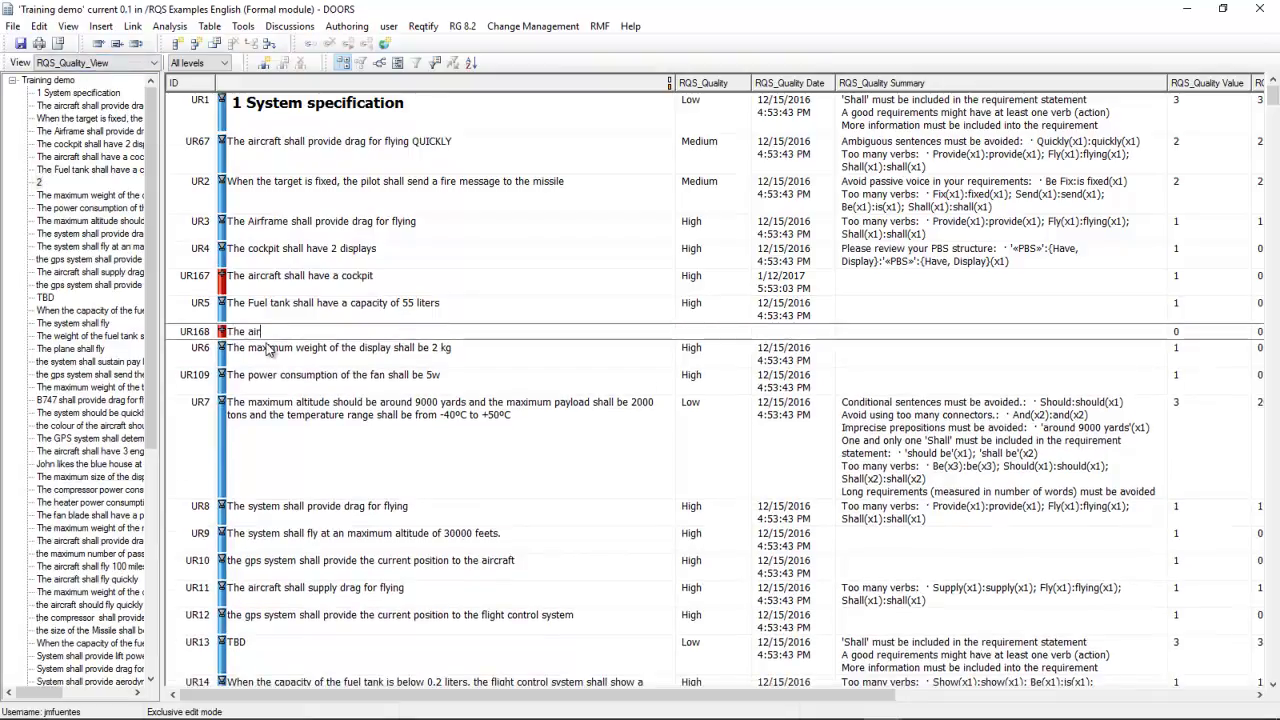
type("craft should be able ")
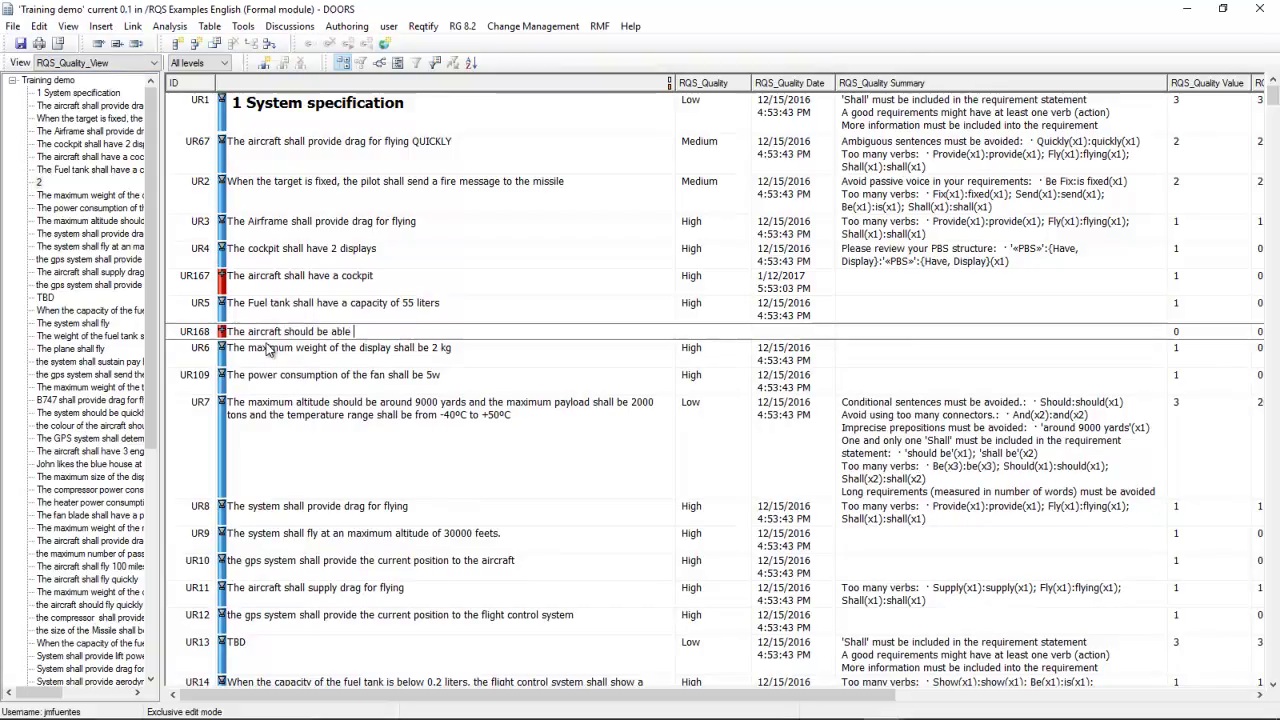
type("to fly quickly")
left_click(267, 348)
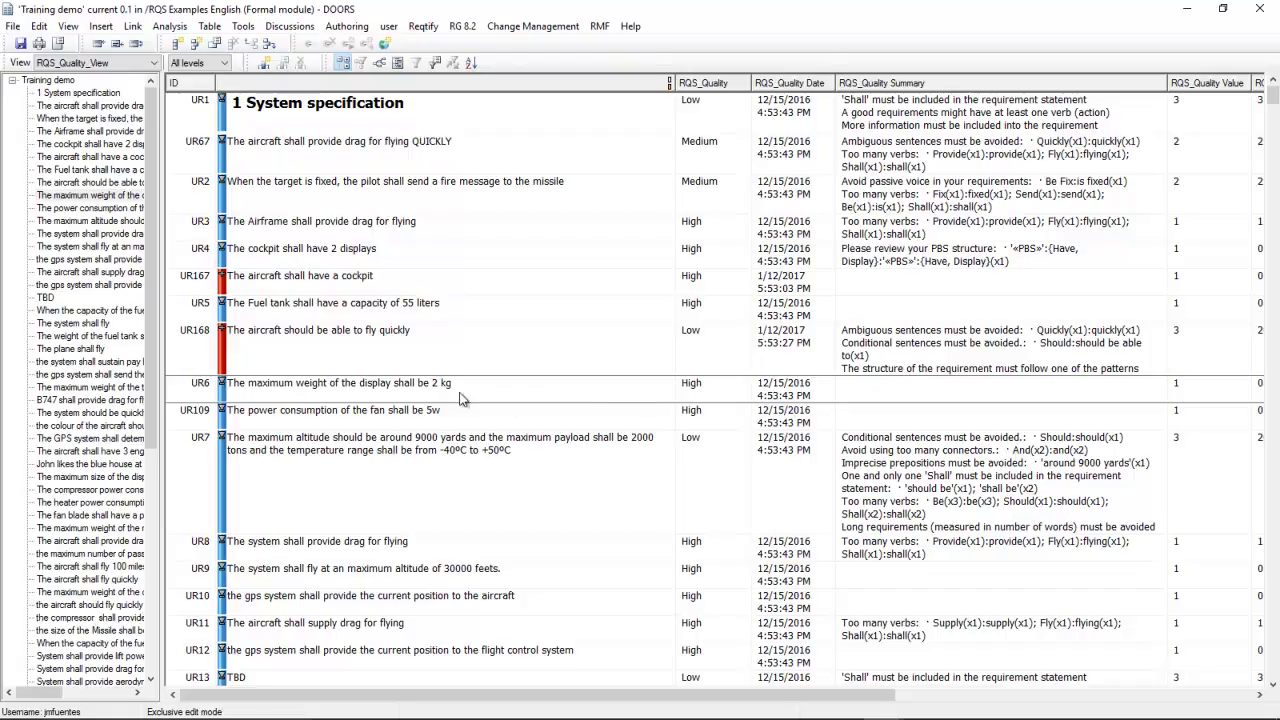
Step: Edit UR168 in the authoring plugin and highlight the wording behind its Conditional mode and Ambiguous sentences metrics
left_click(432, 365)
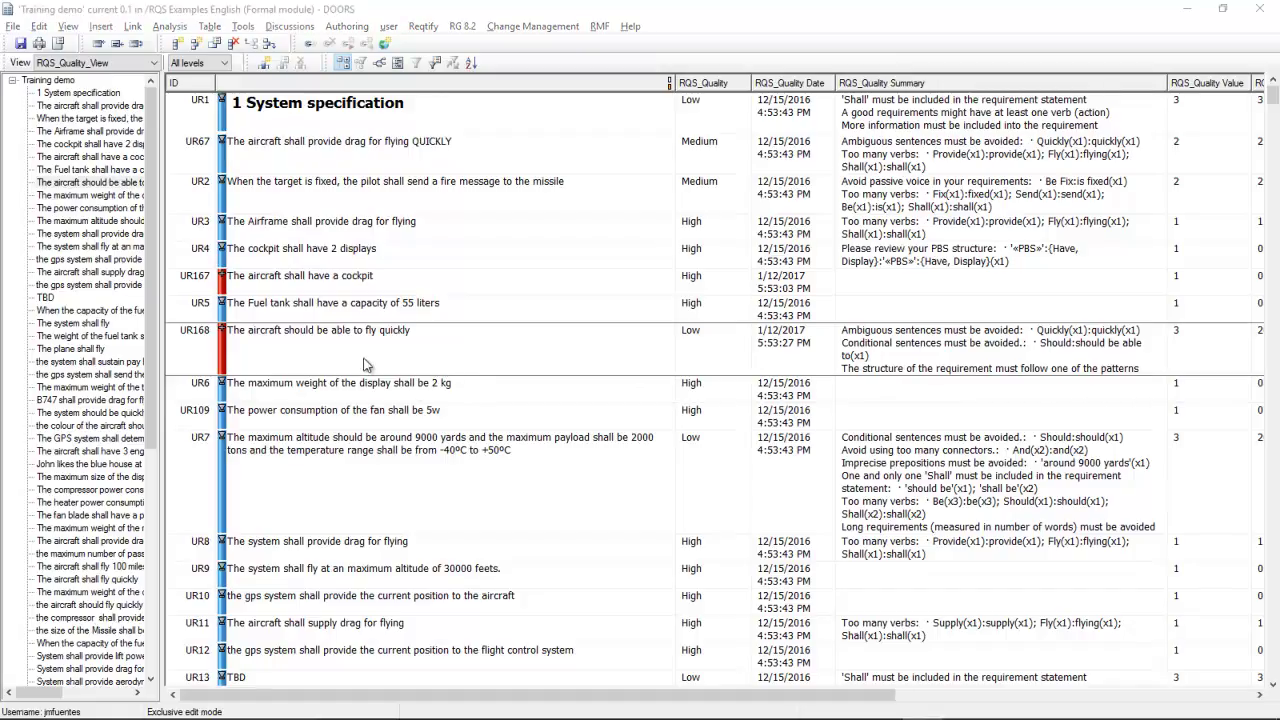
right_click(409, 349)
mouse_move(437, 362)
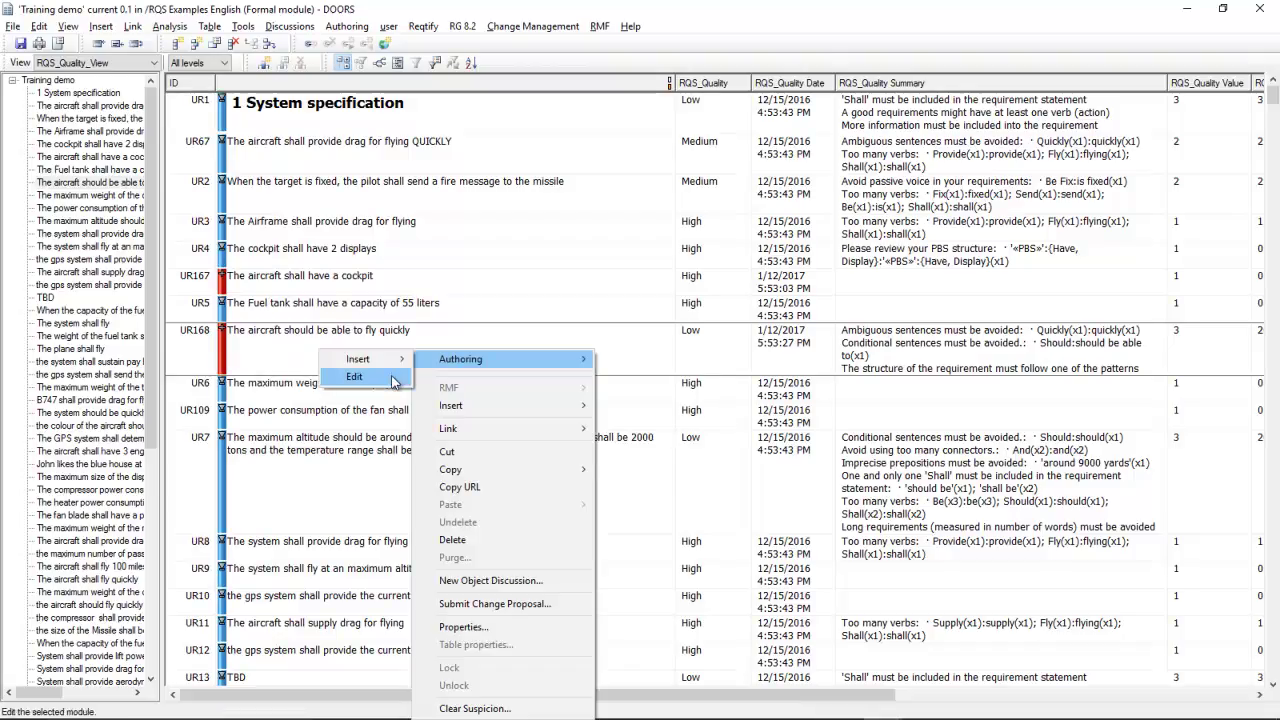
left_click(354, 377)
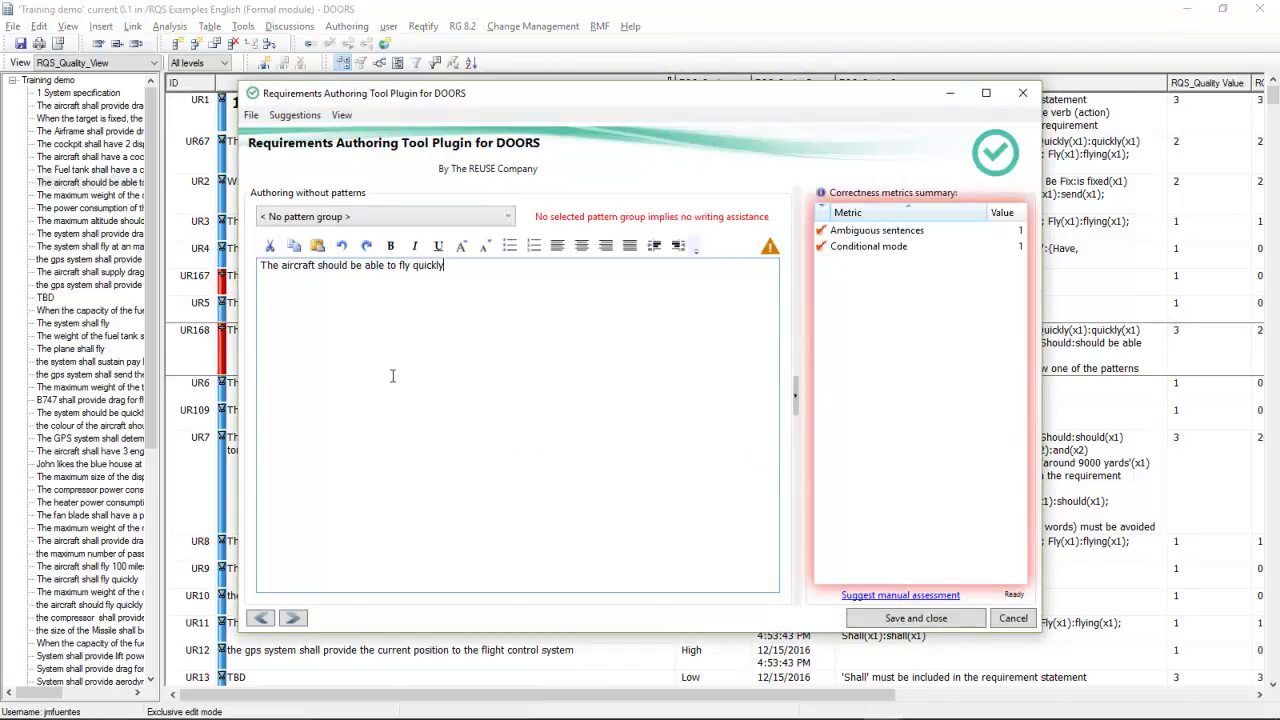
left_click(912, 234)
left_click(896, 249)
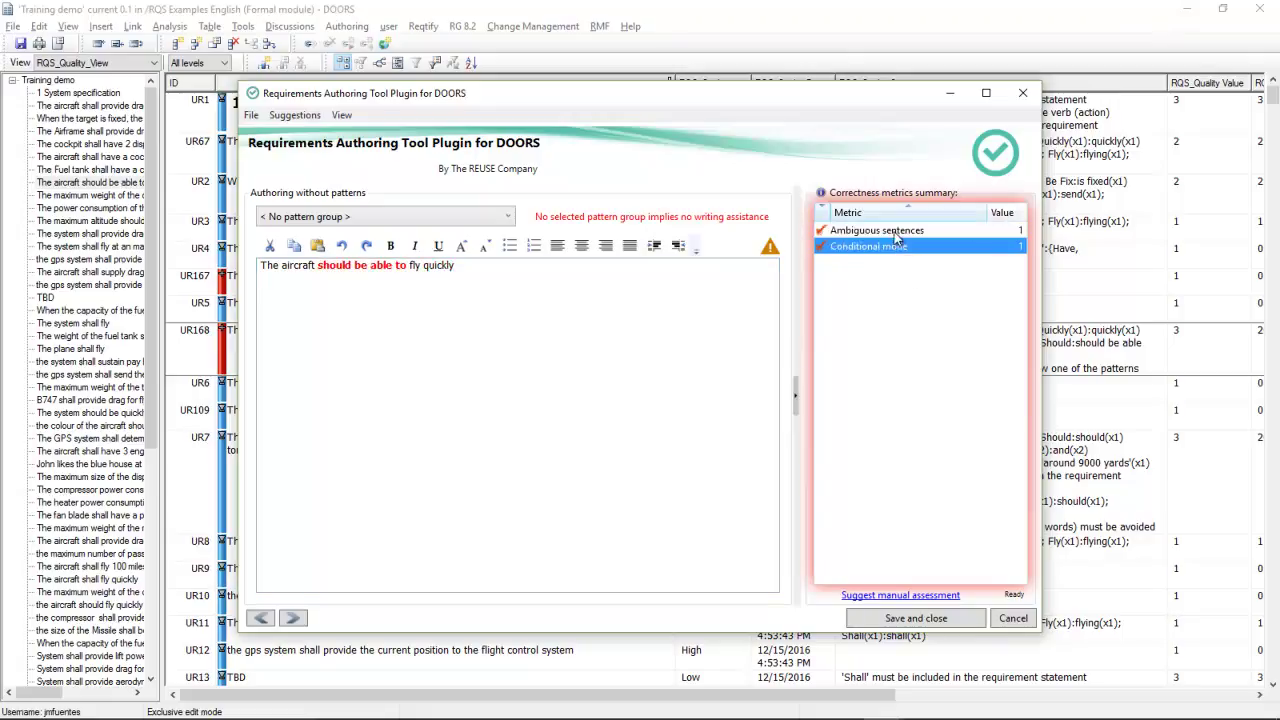
left_click(894, 233)
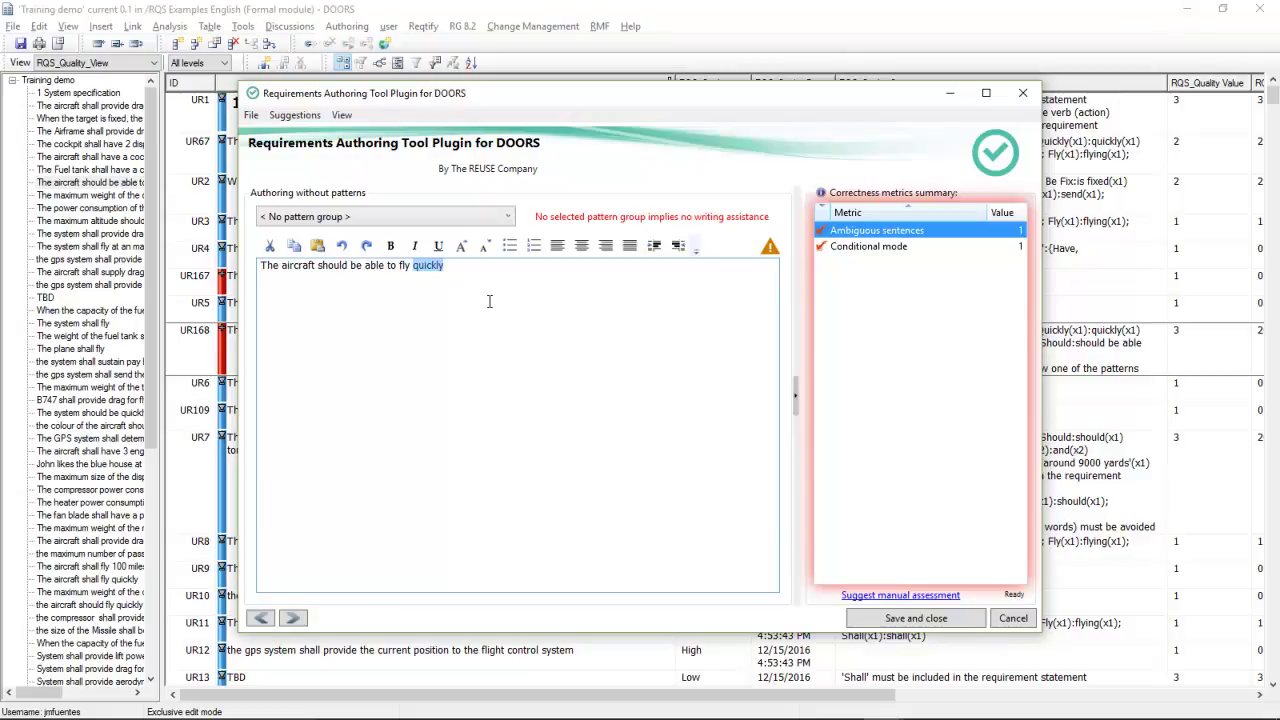
Step: Reword the requirement as "The aircraft shall fly" and save it back to the module
key("Delete")
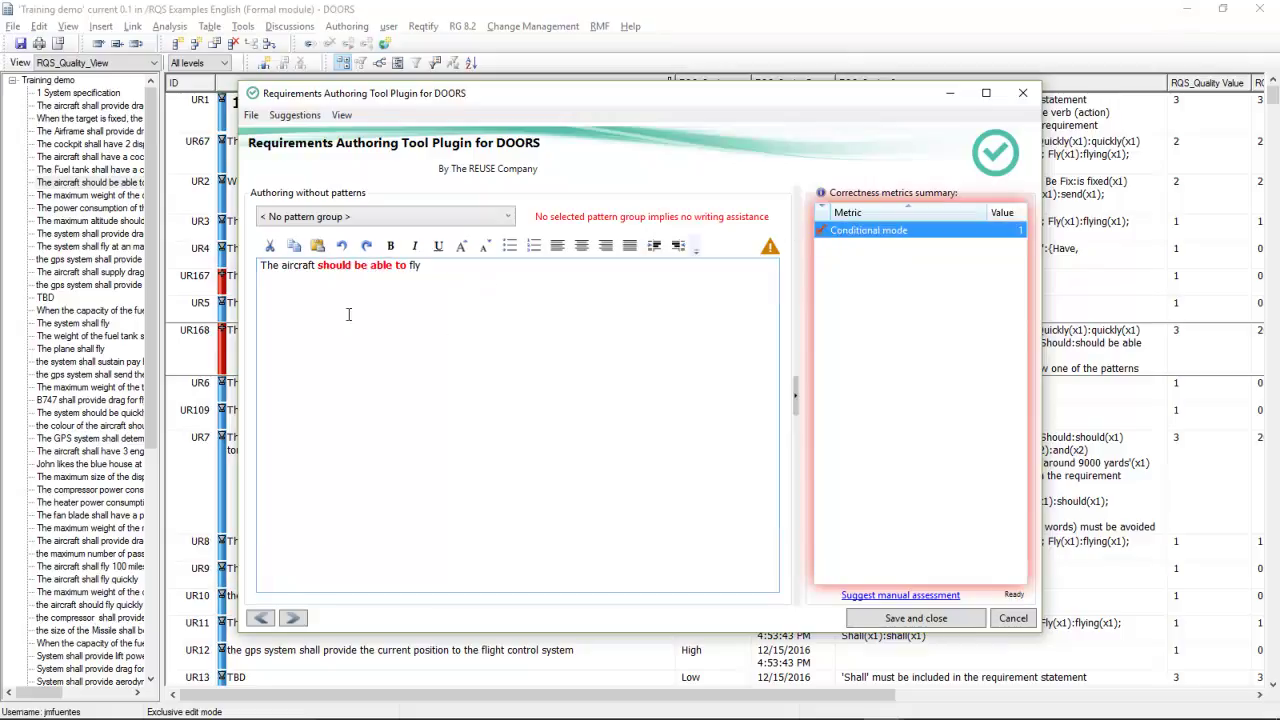
left_click(320, 265)
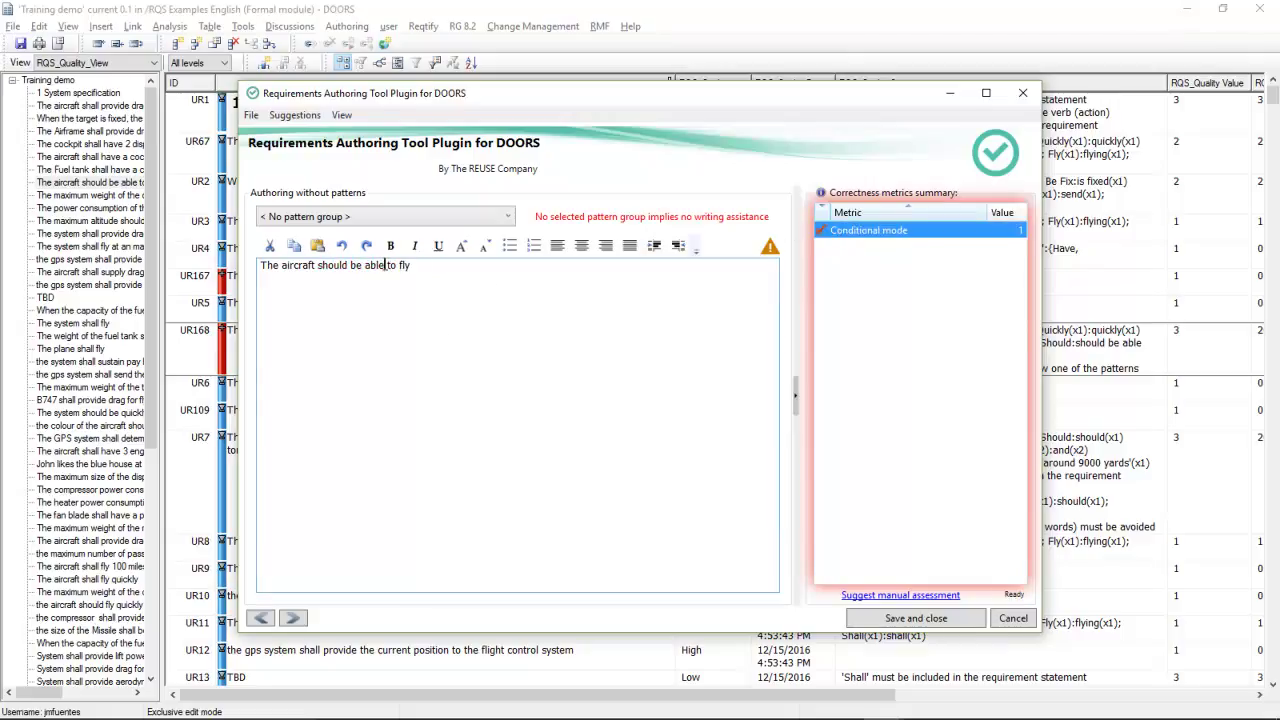
key("ctrl+shift+Left")
key("ctrl+shift+Left")
key("ctrl+shift+Left")
key("Delete")
type("shall")
key("BackSpace")
key("BackSpace")
key("BackSpace")
key("BackSpace")
key("BackSpace")
key("BackSpace")
type("fly")
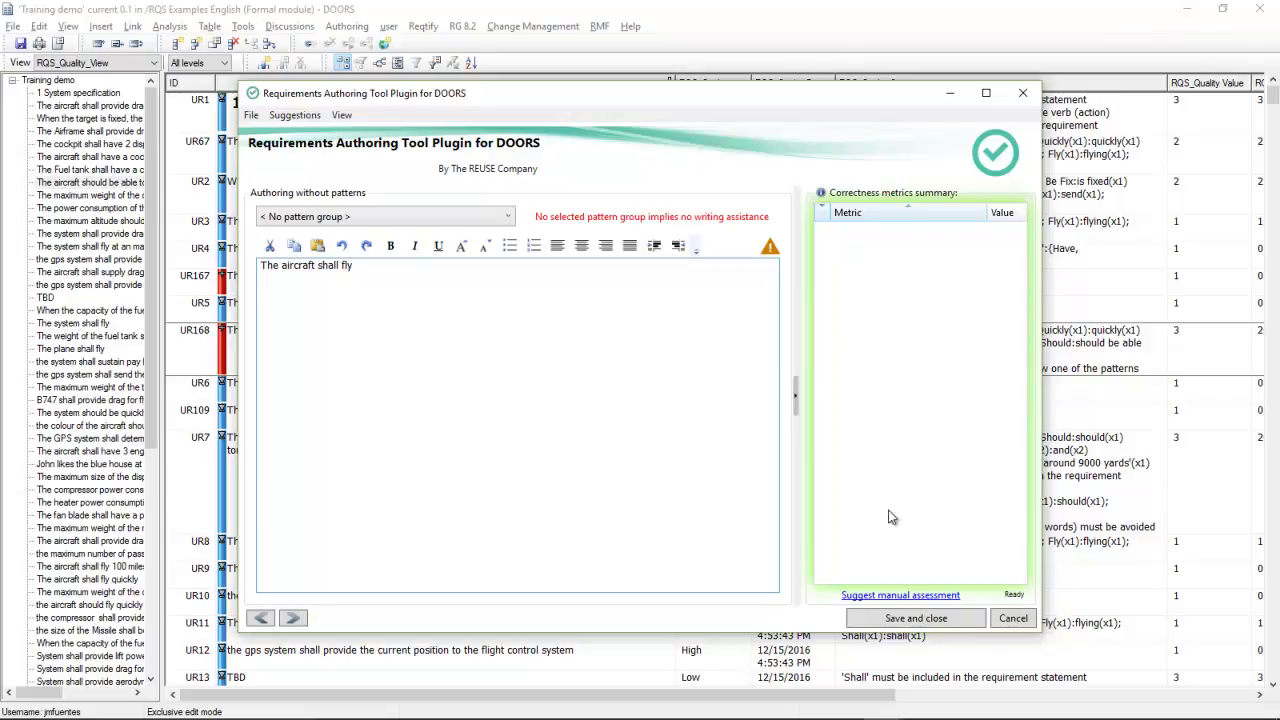
left_click(905, 618)
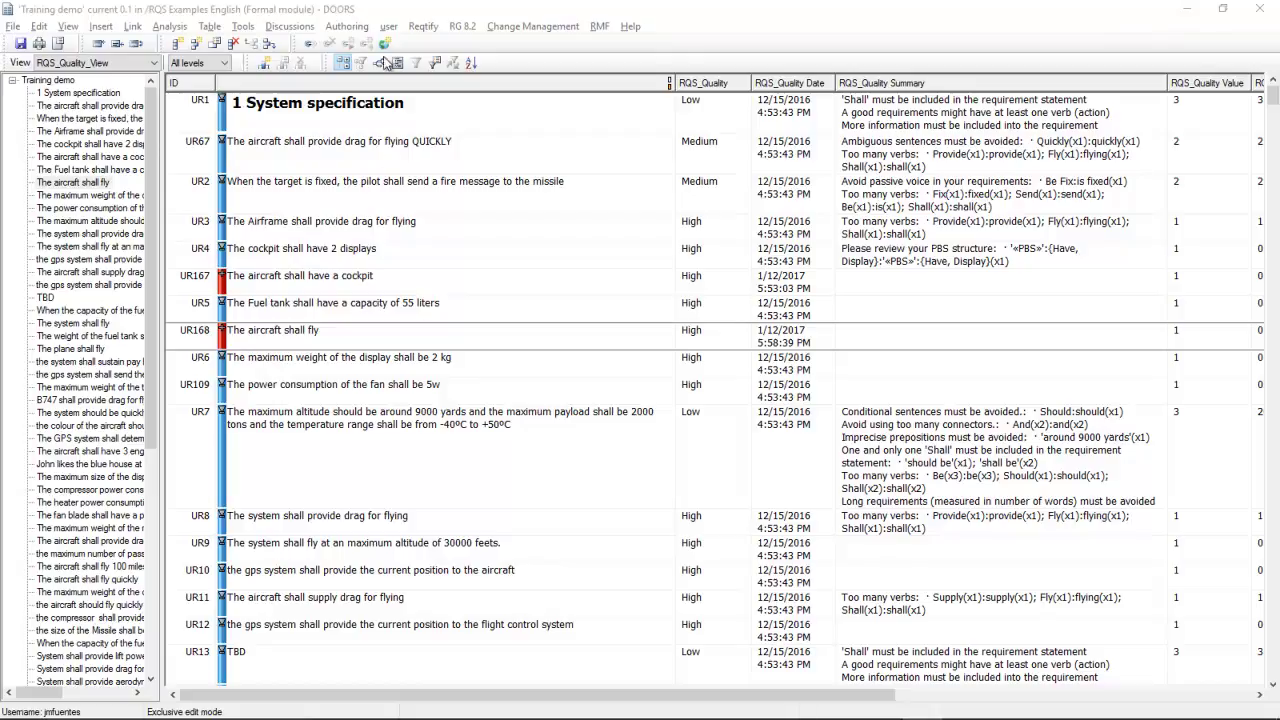
Step: Insert an object after UR168 with the authoring plugin and examine the details of the empty text's correctness metrics
left_click(346, 26)
mouse_move(366, 46)
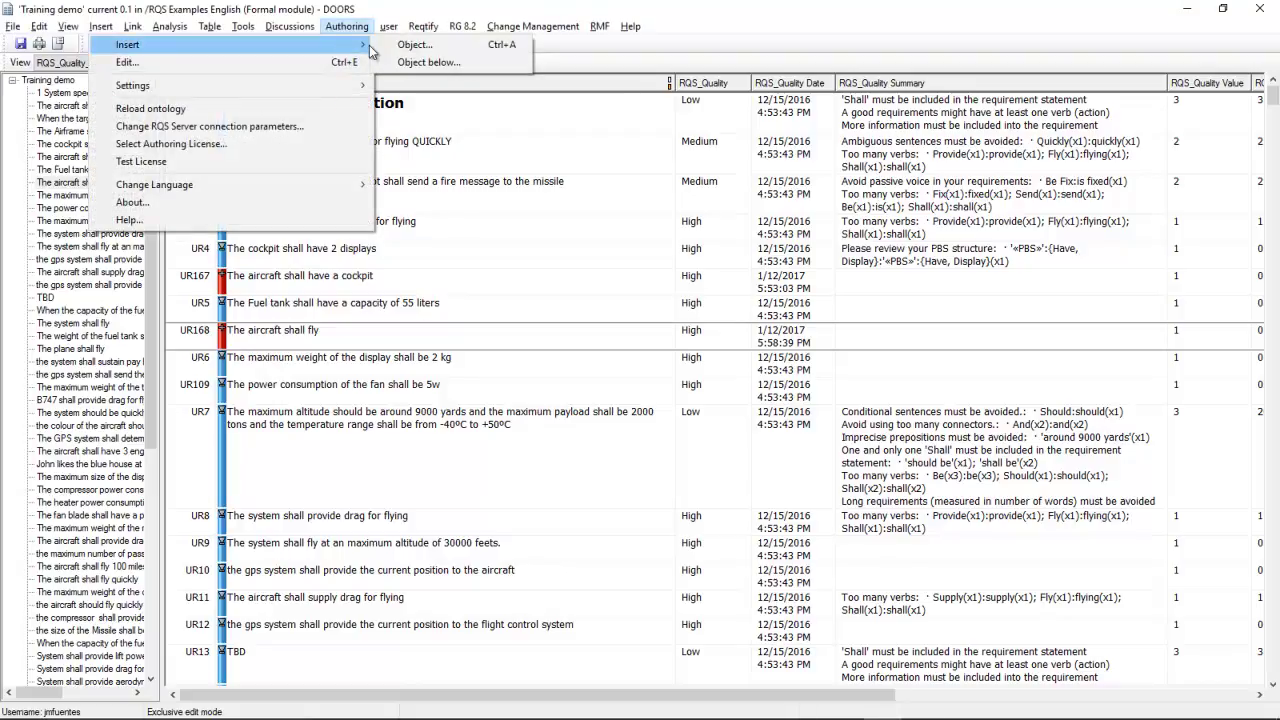
left_click(414, 45)
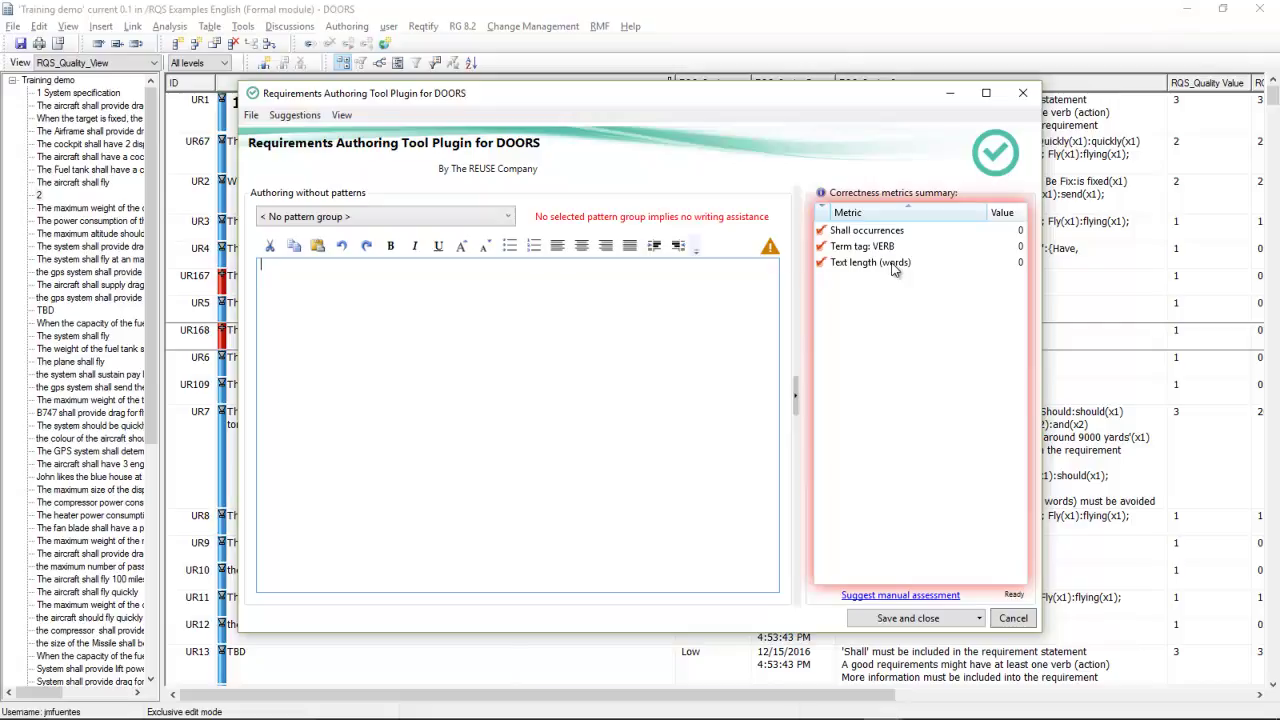
mouse_move(899, 233)
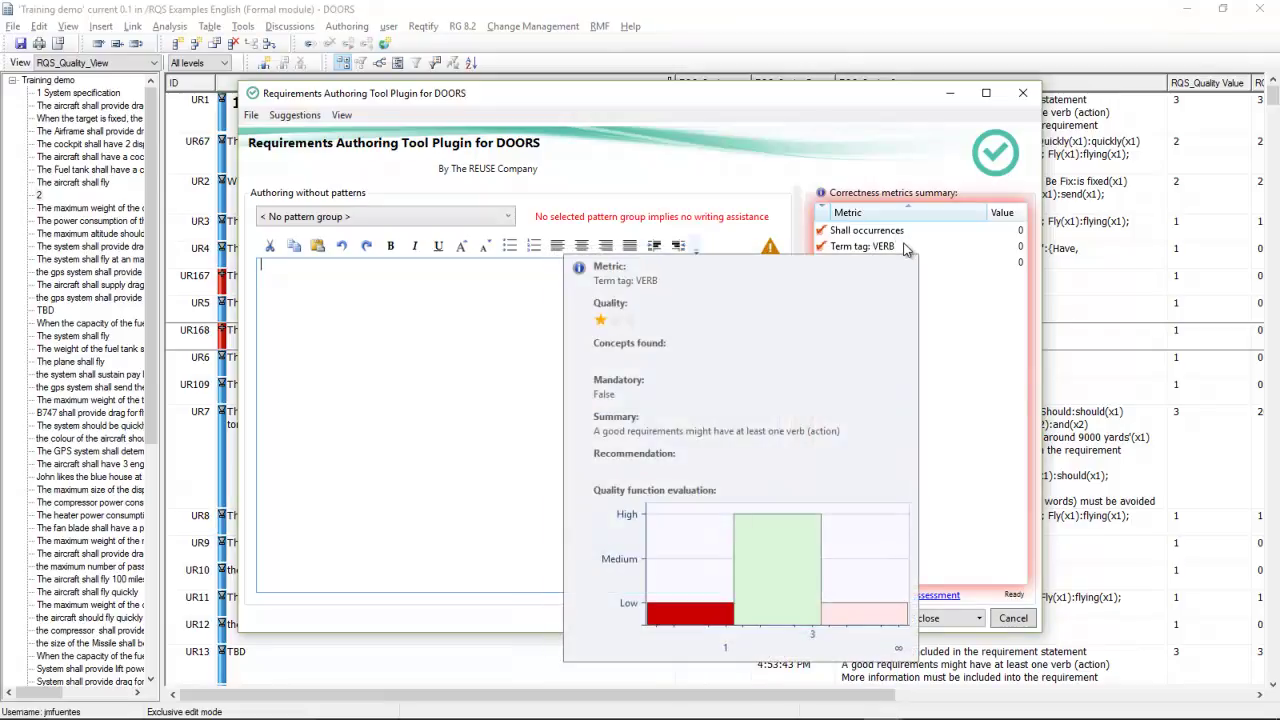
mouse_move(919, 267)
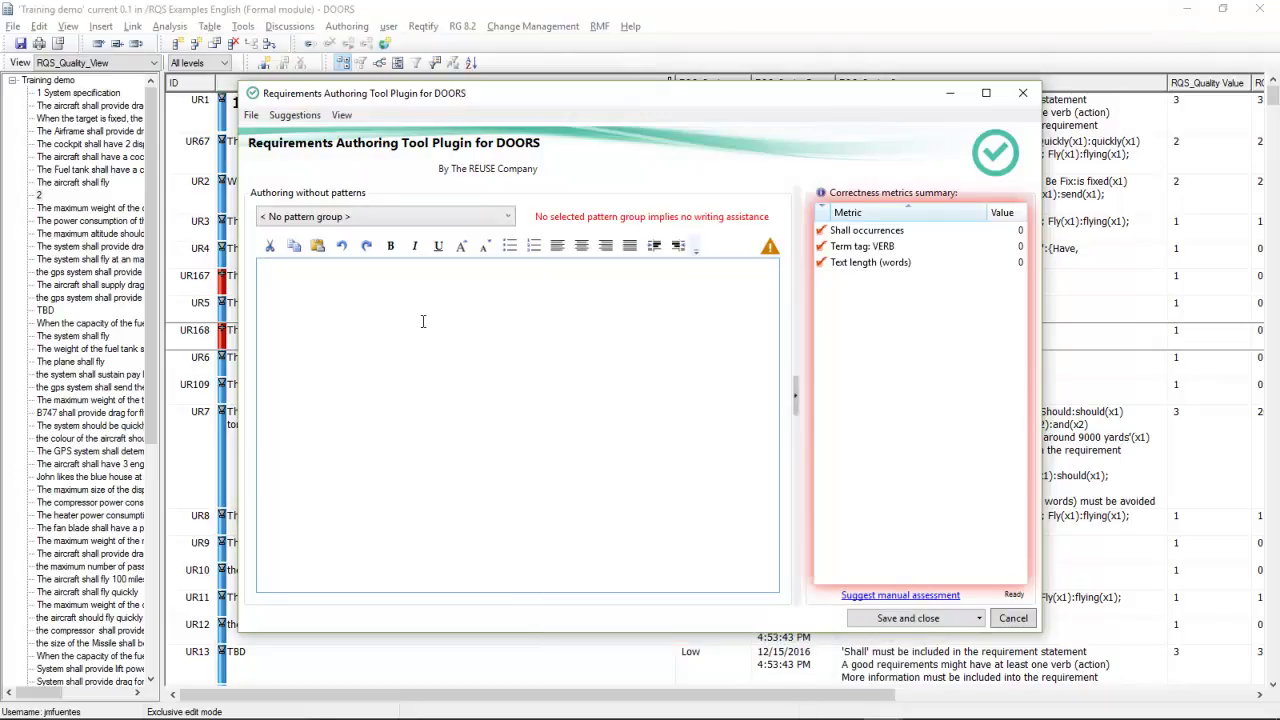
Step: Try "The plane shall fly" as the requirement text without a pattern group, and clear it
type("plane shall fly")
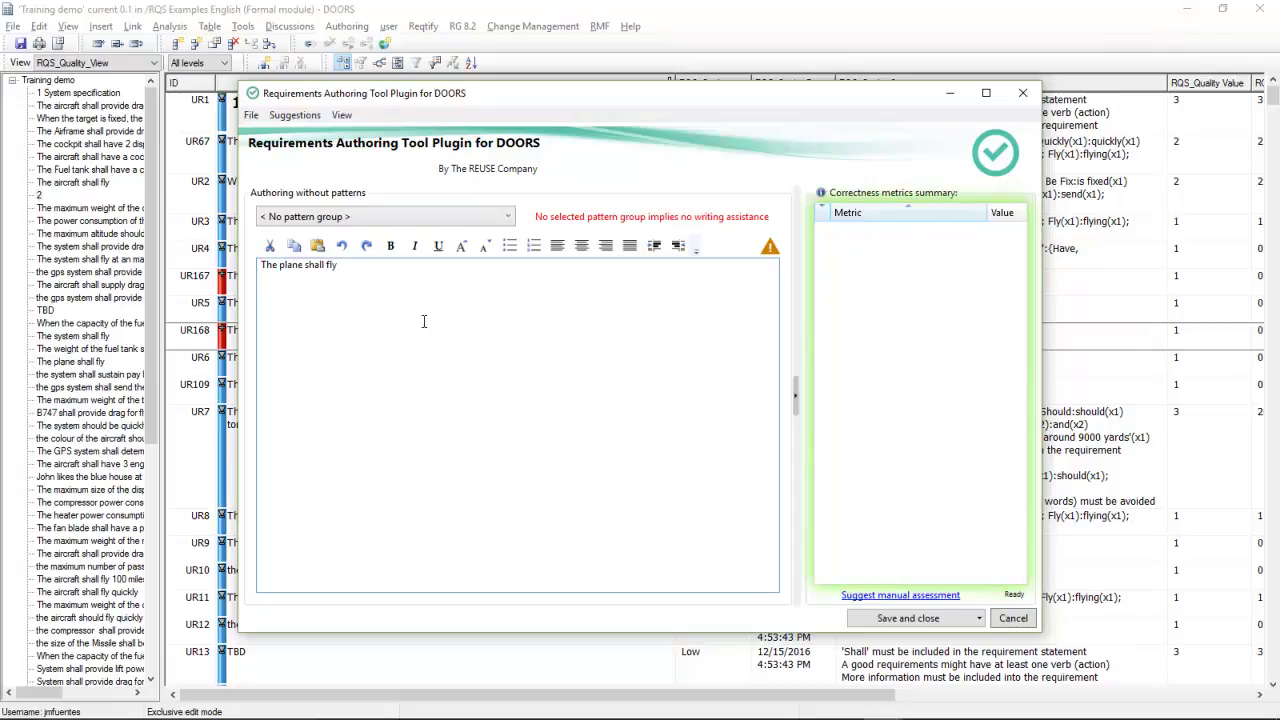
left_click_drag(352, 266, 205, 278)
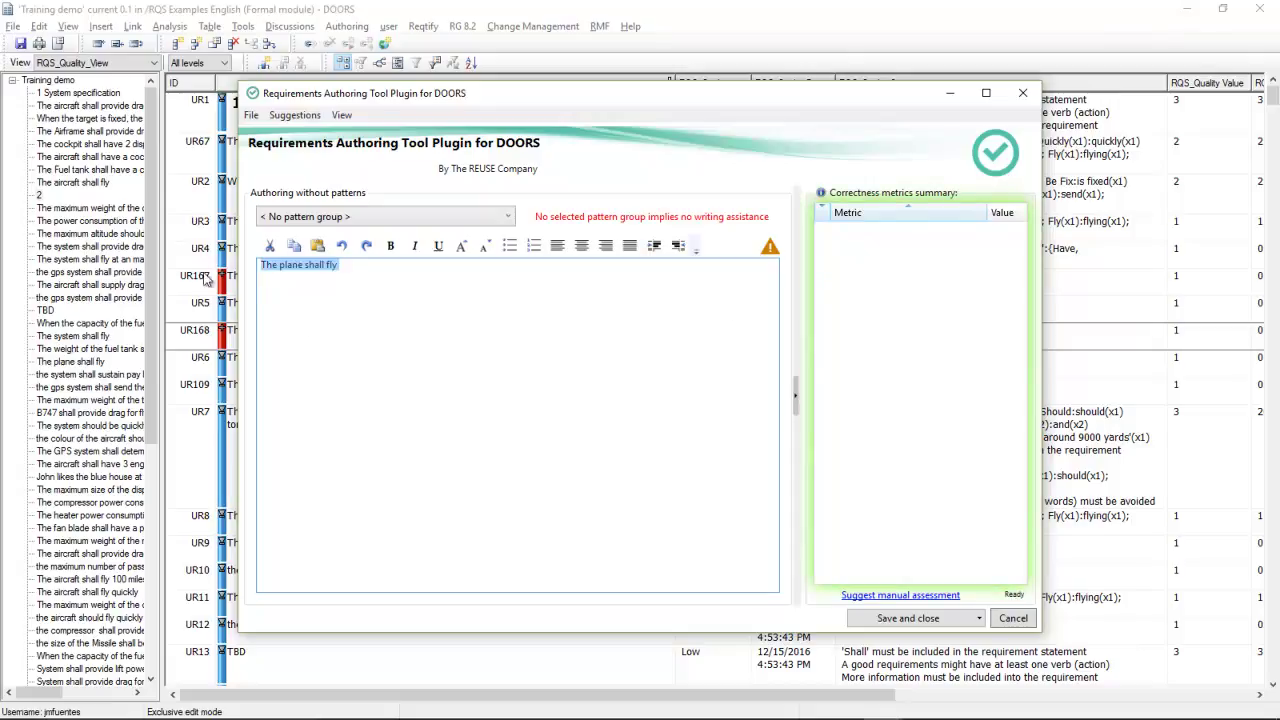
key("Delete")
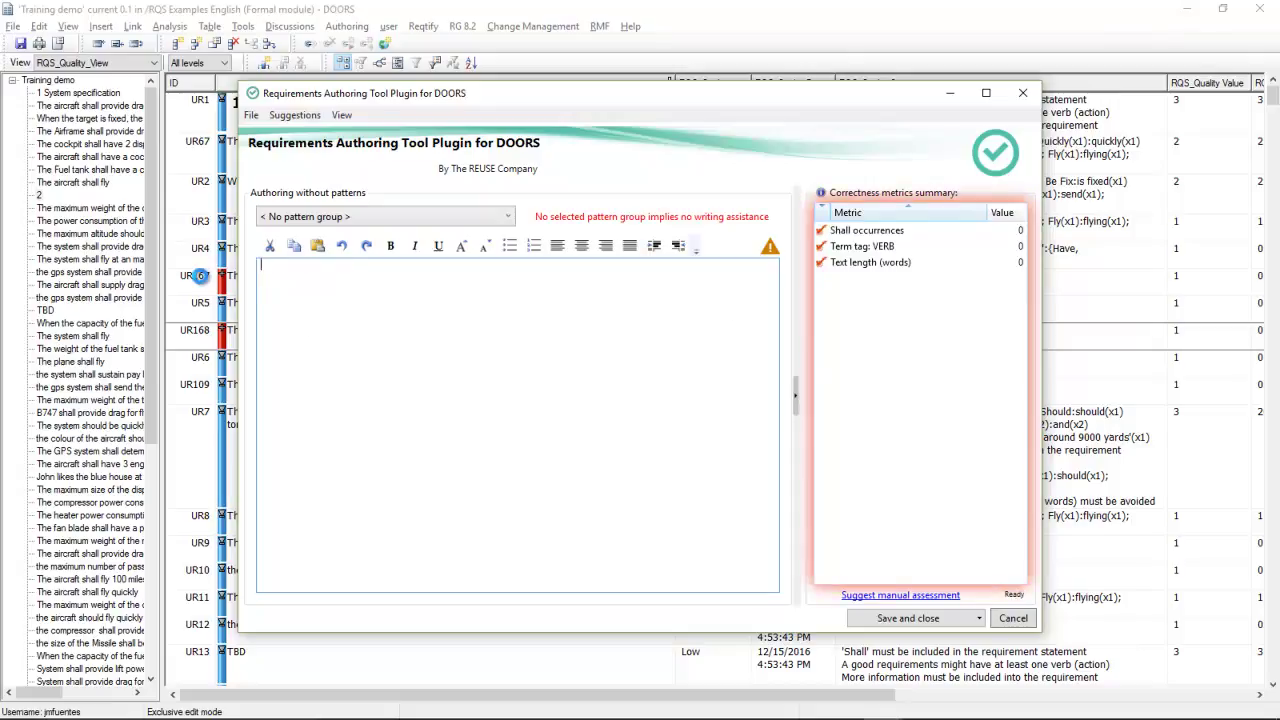
Step: Set the pattern group to "02.01 - System Physical Requirements" and choose the "Physical property" pattern
left_click(431, 220)
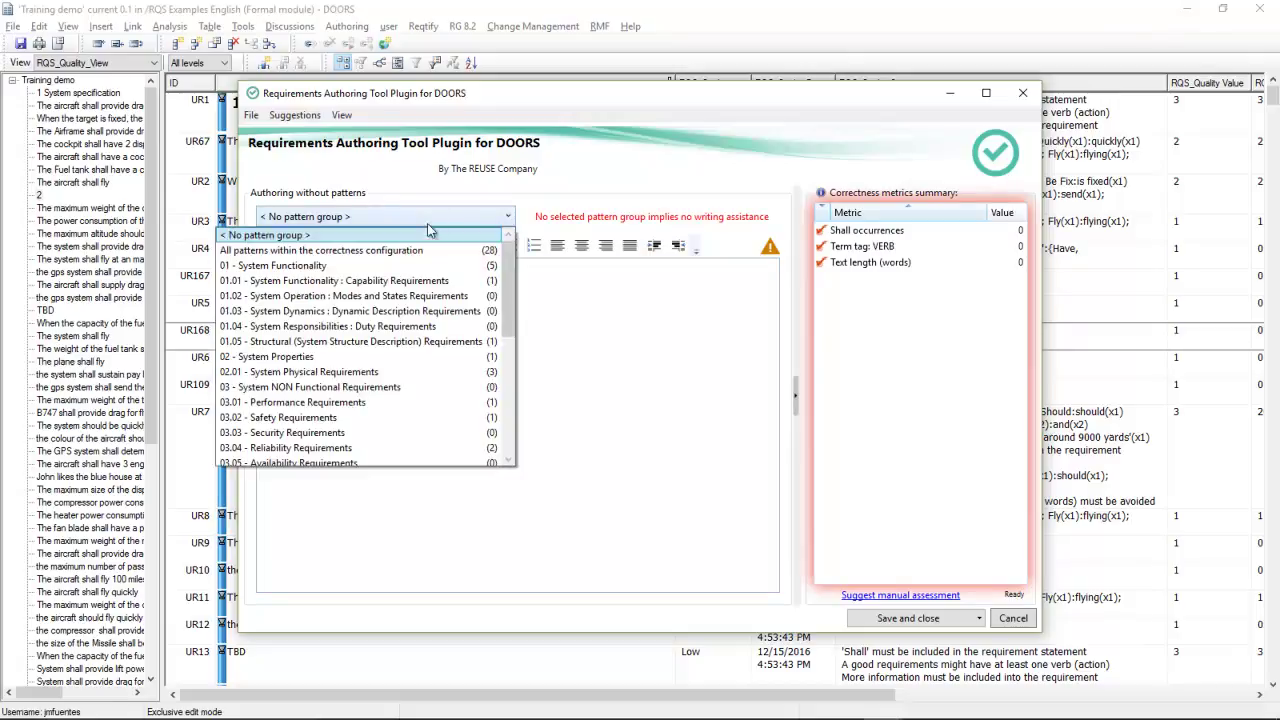
left_click(400, 371)
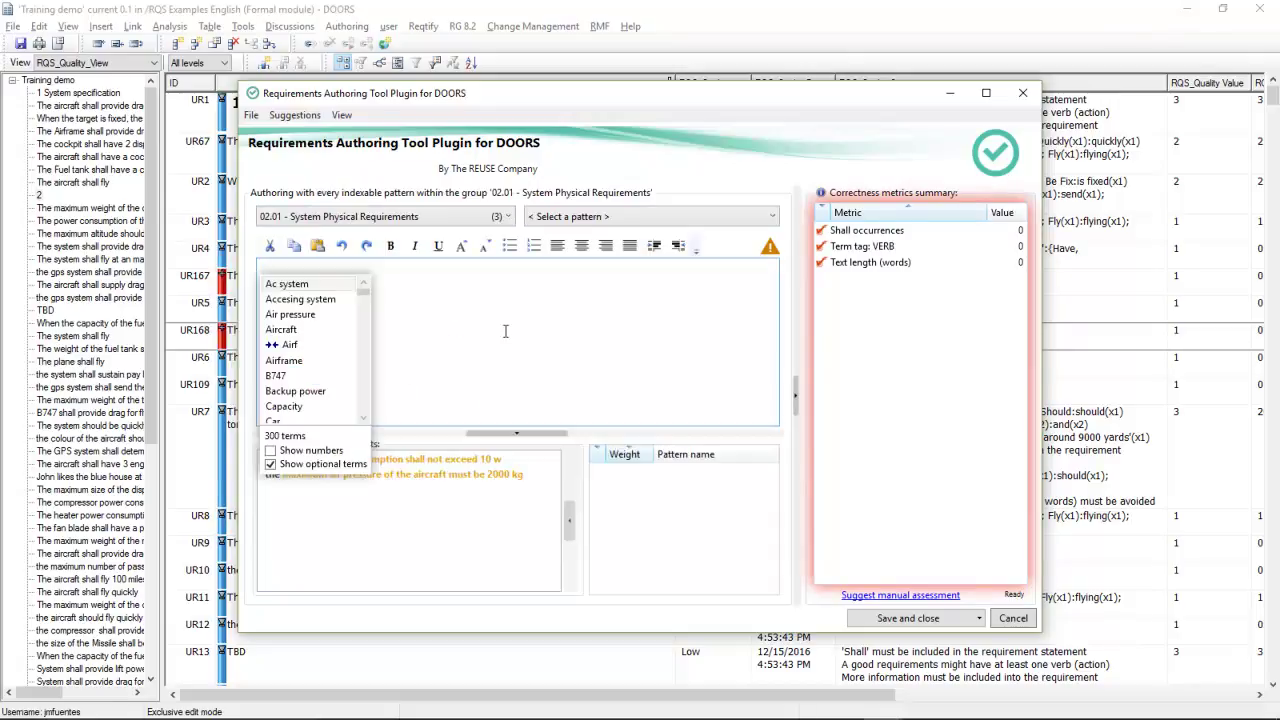
left_click(617, 217)
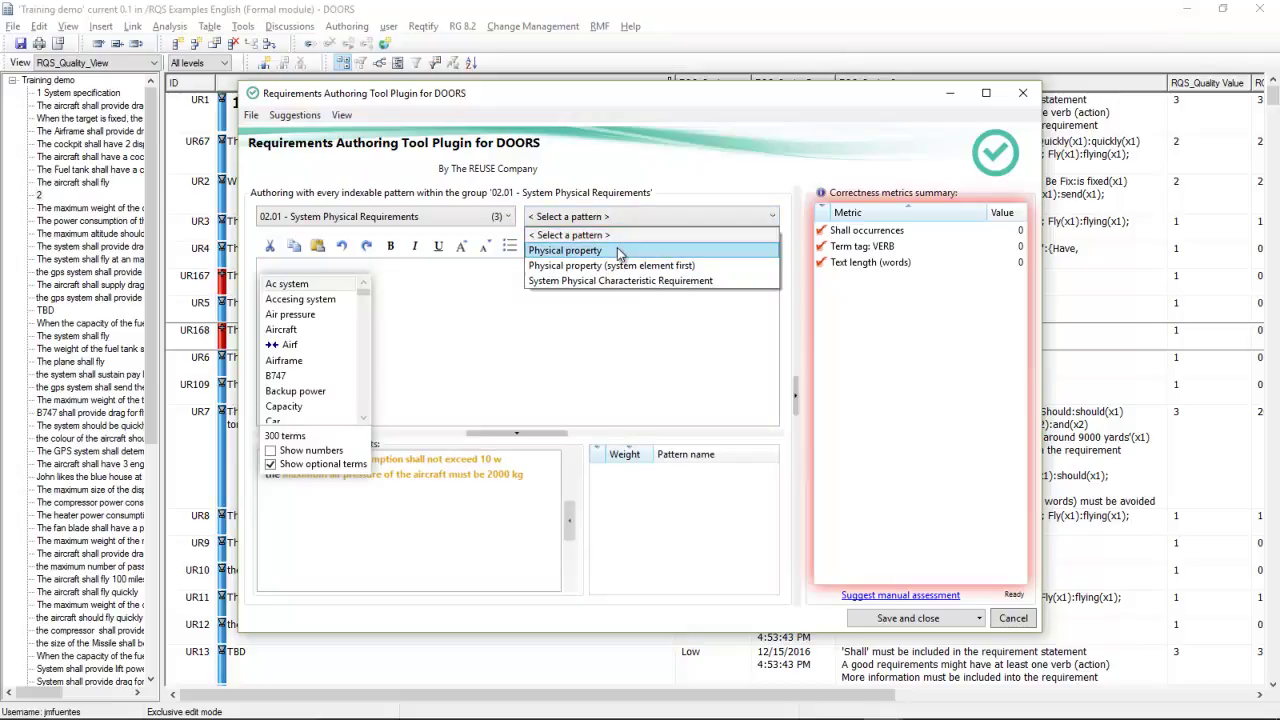
left_click(617, 250)
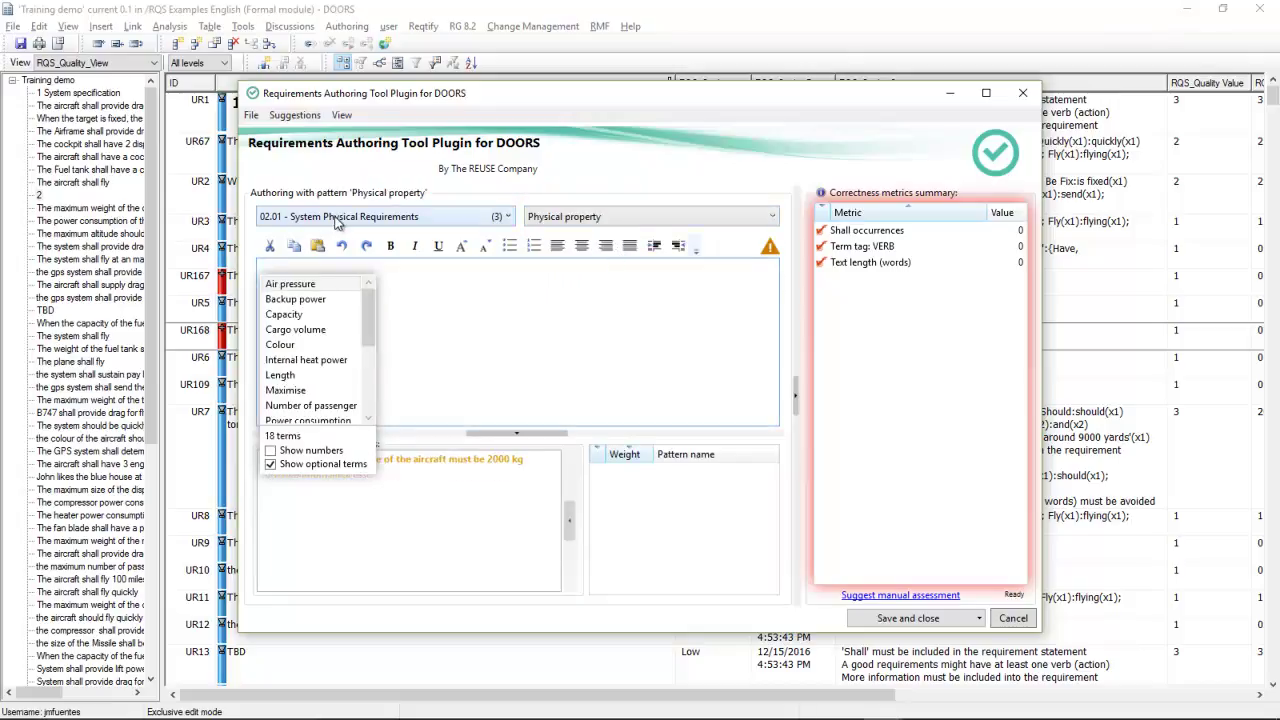
mouse_move(594, 221)
Step: Write the requirement "The capacity of the fuel tank shall be 88 gallons" following the "Physical property" pattern
left_click(324, 268)
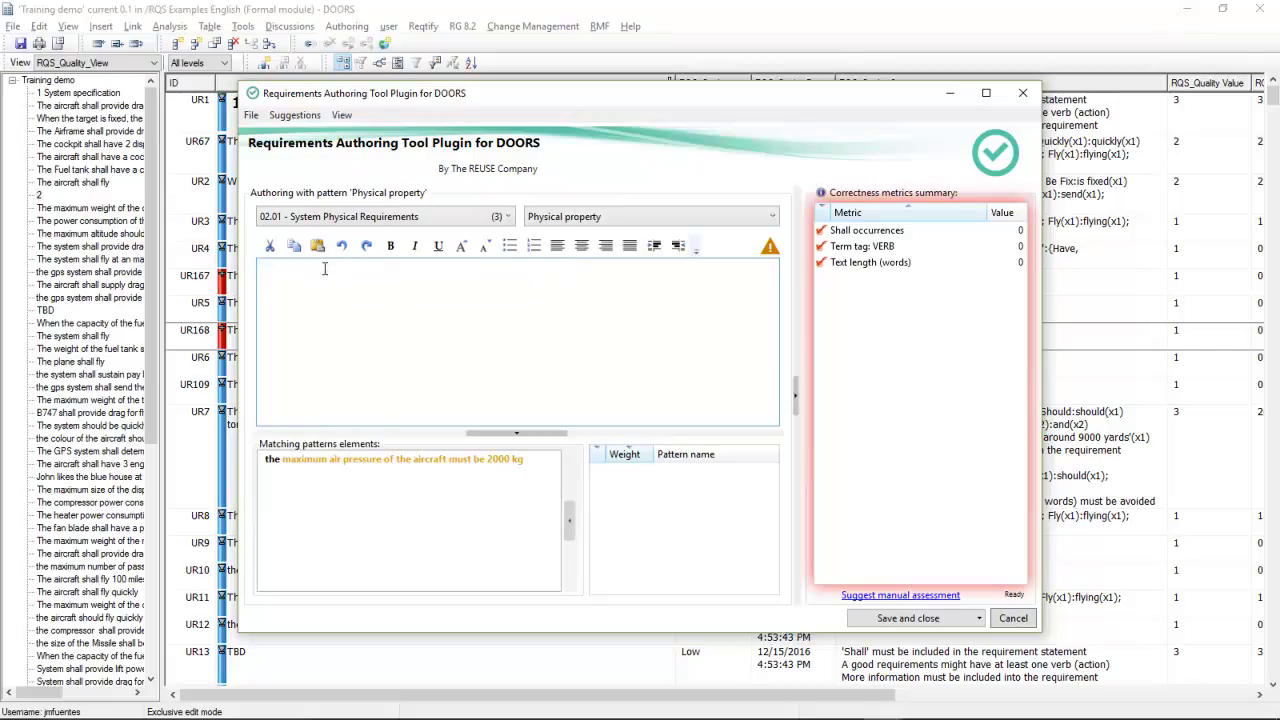
type("The")
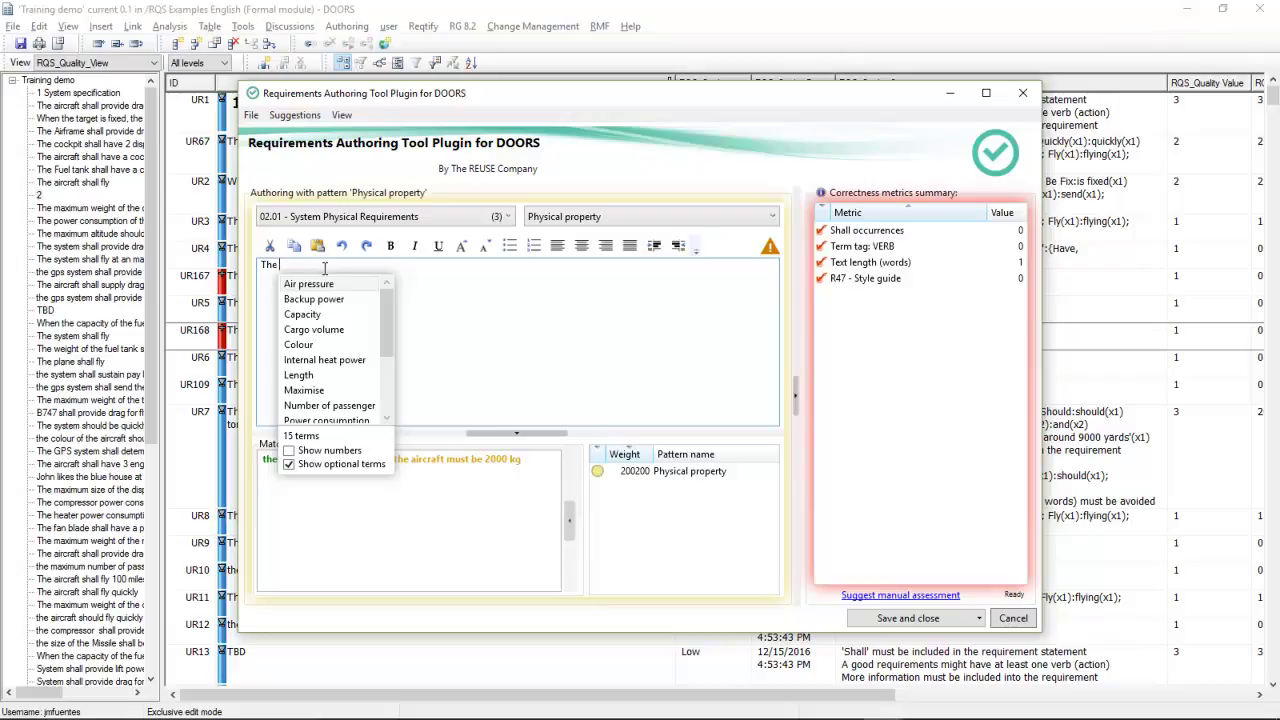
type("ca")
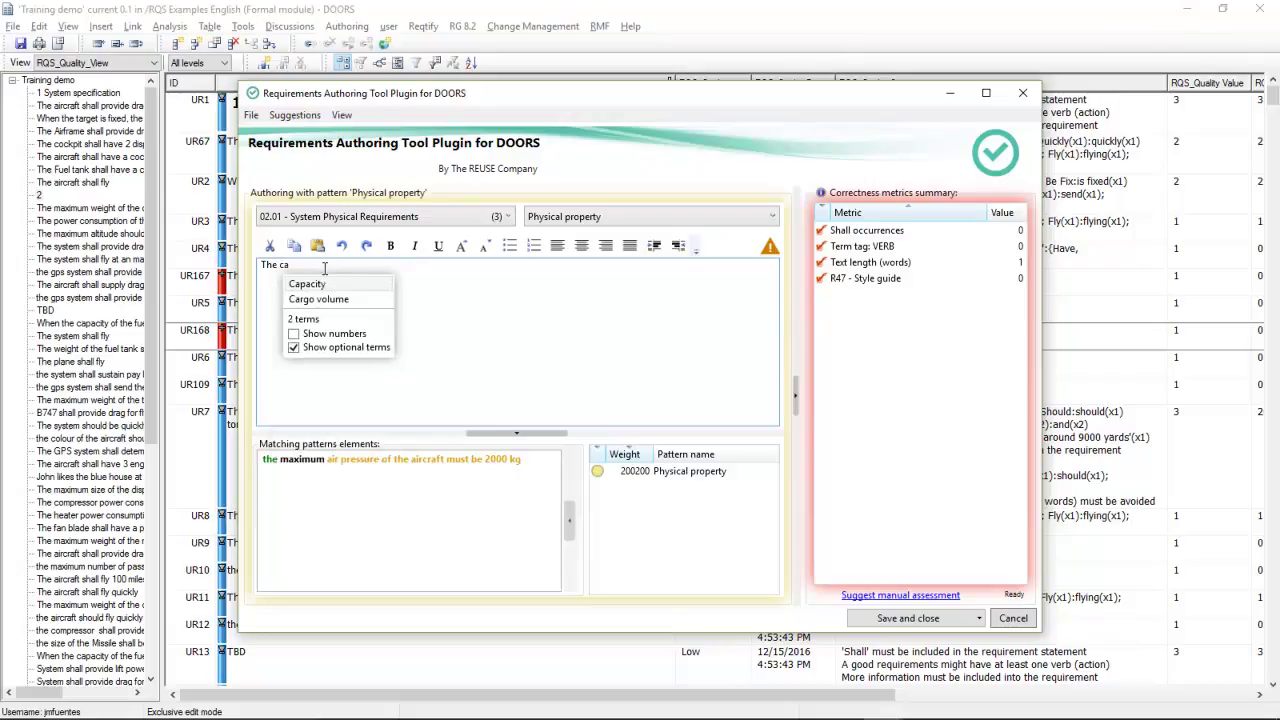
type("pacity o")
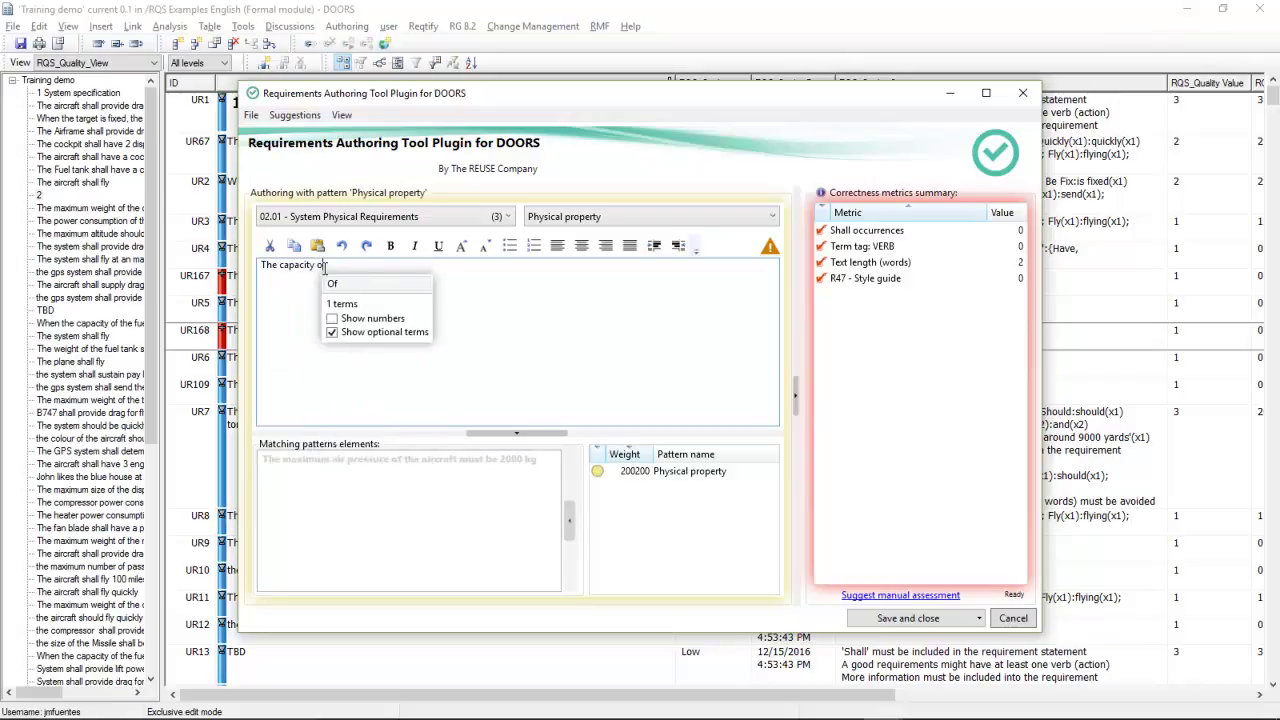
type("f the f")
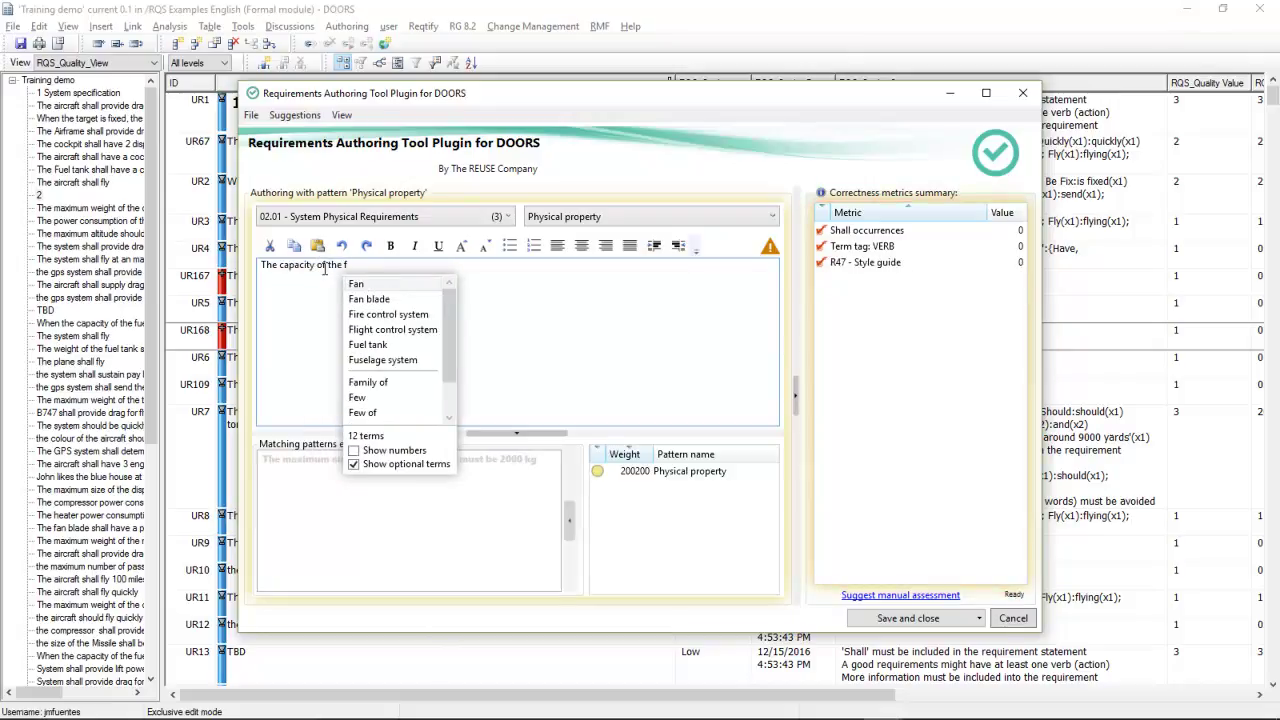
type("u")
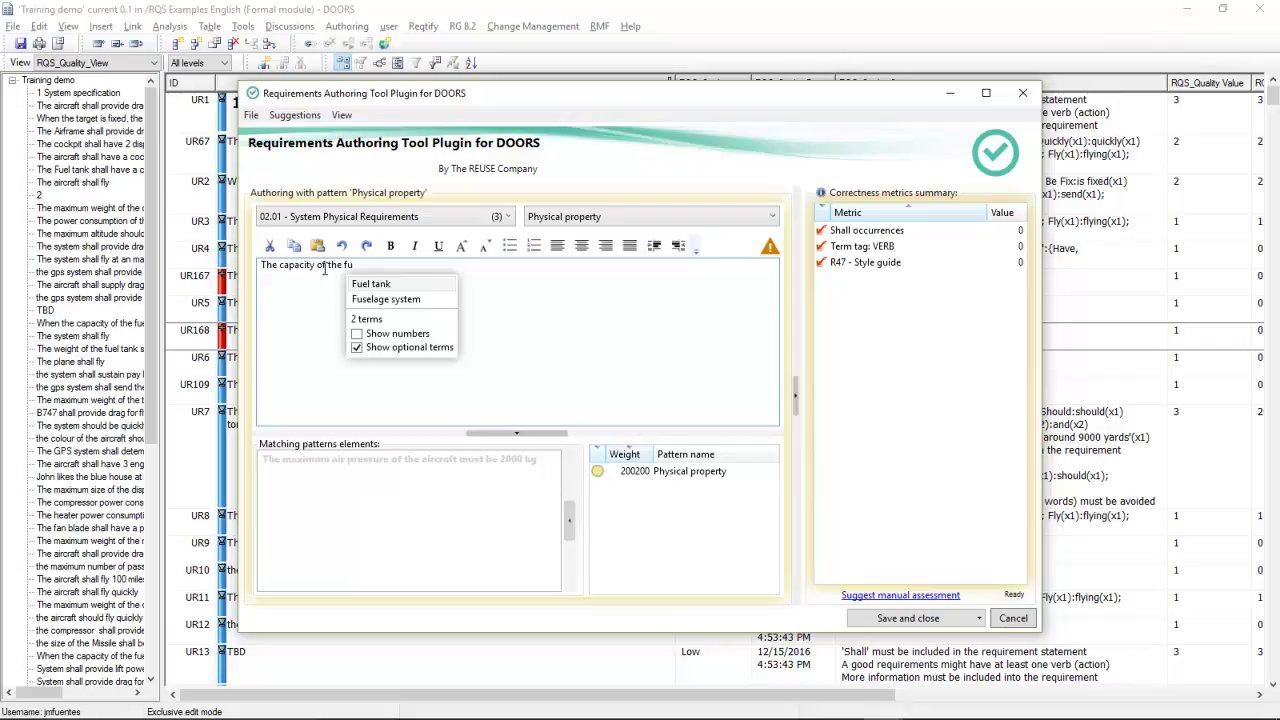
type("el tank ")
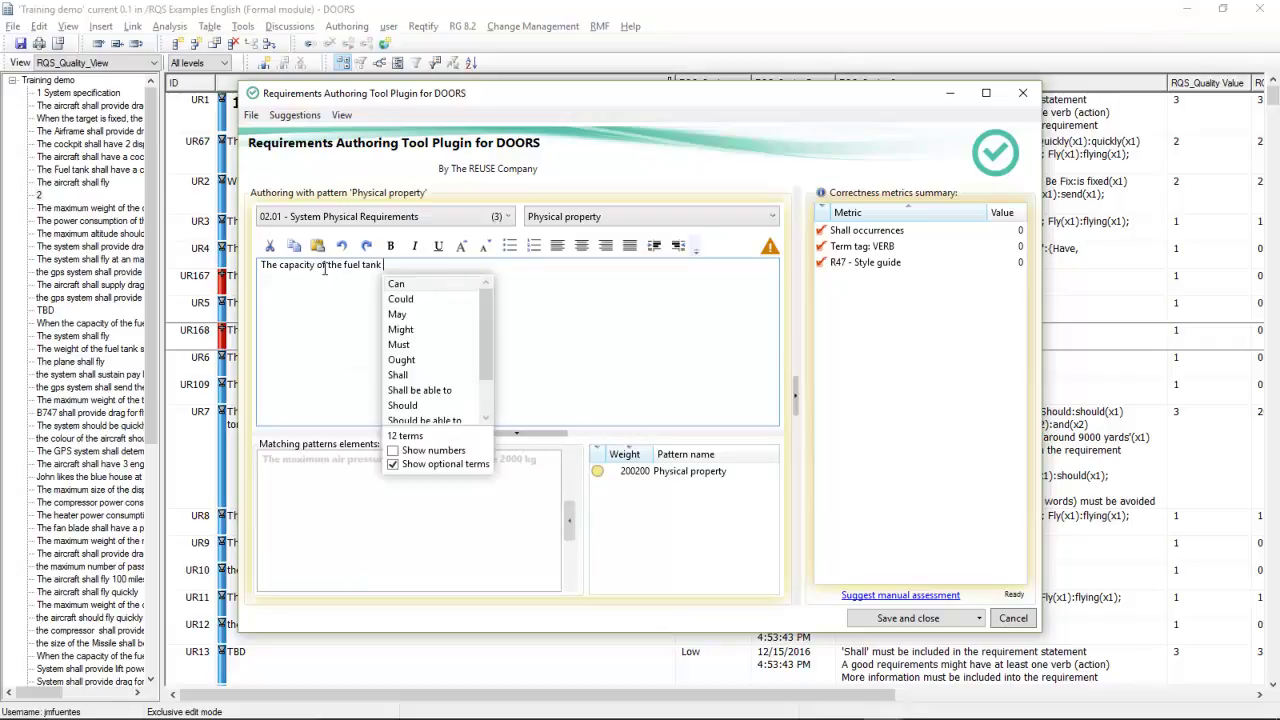
type("shall be")
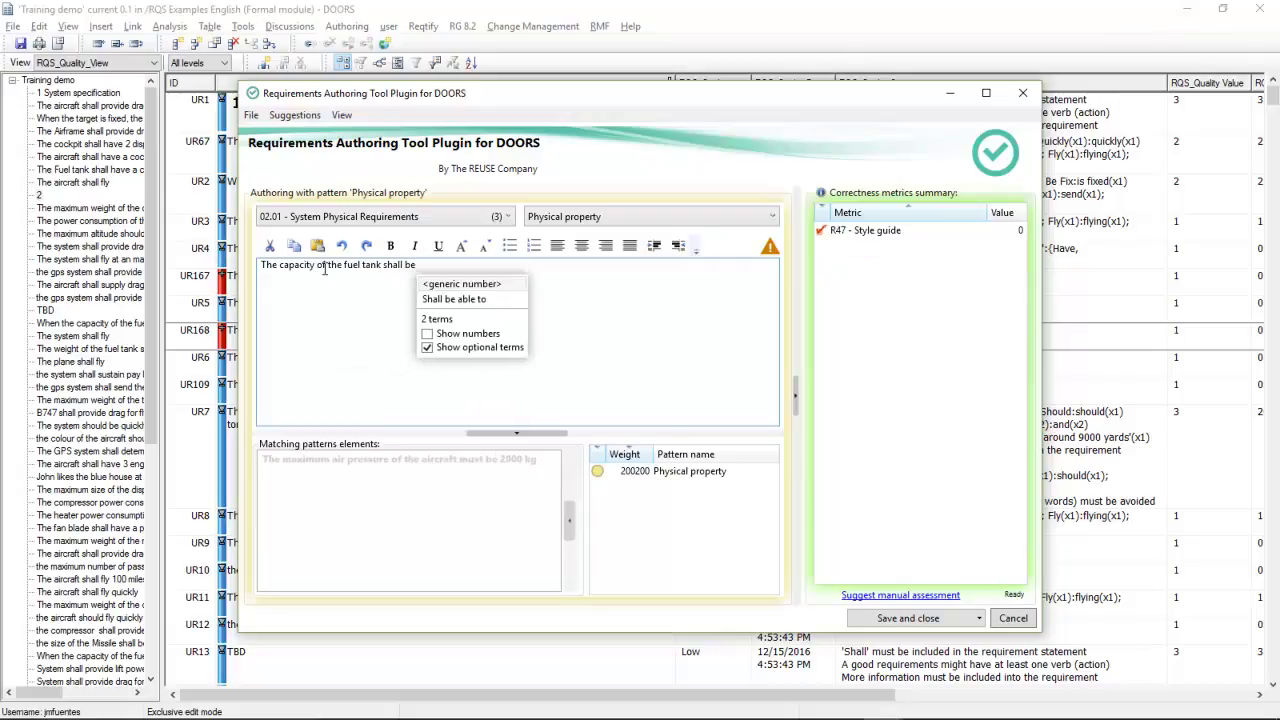
type(" 88 gallon")
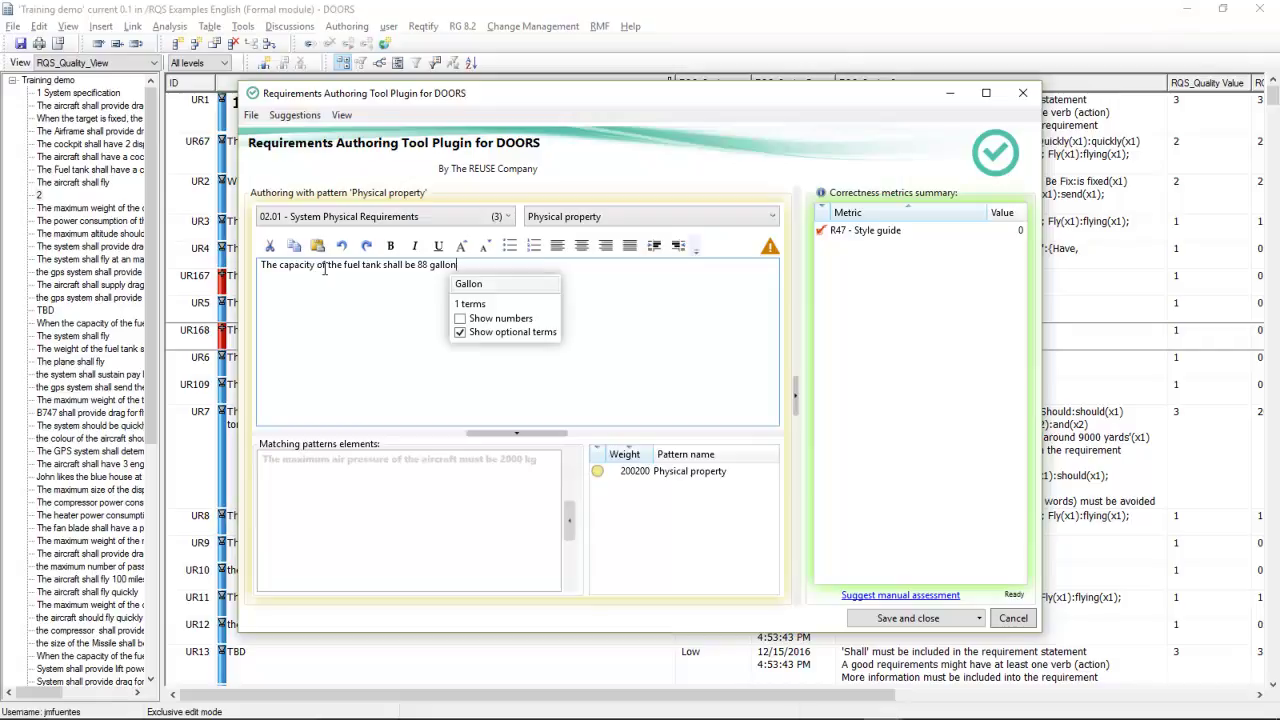
type("s")
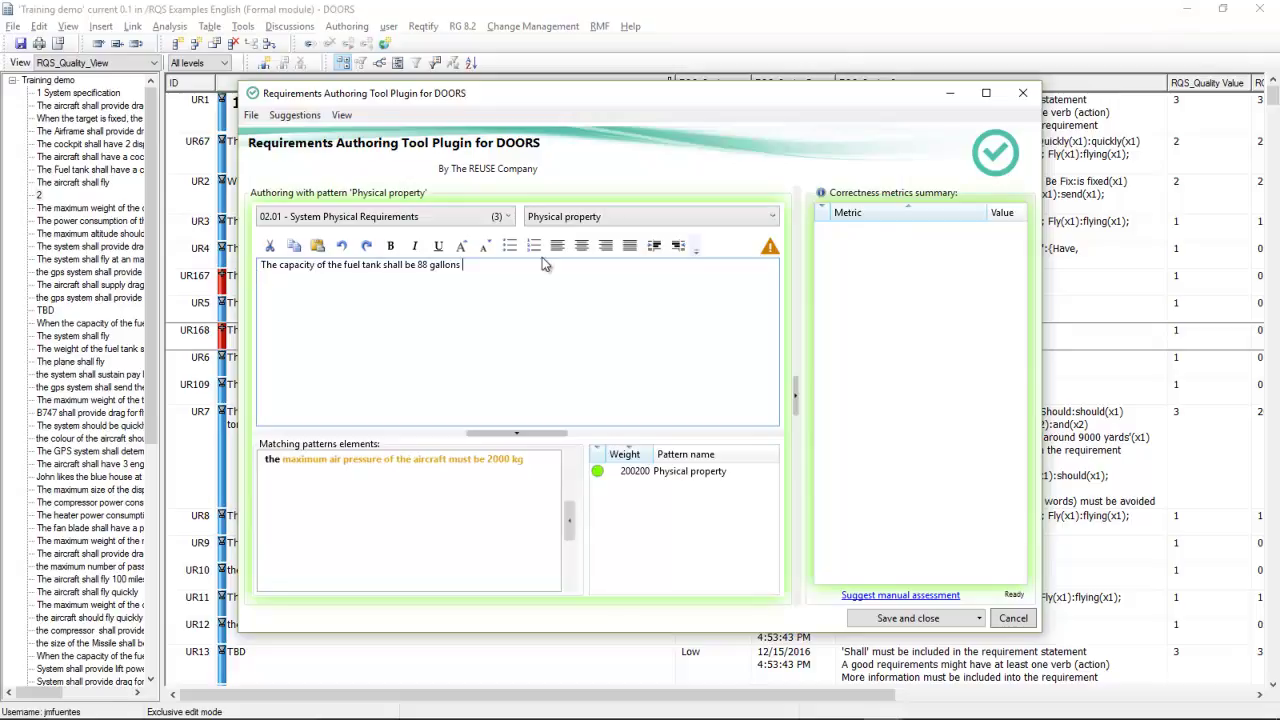
mouse_move(589, 217)
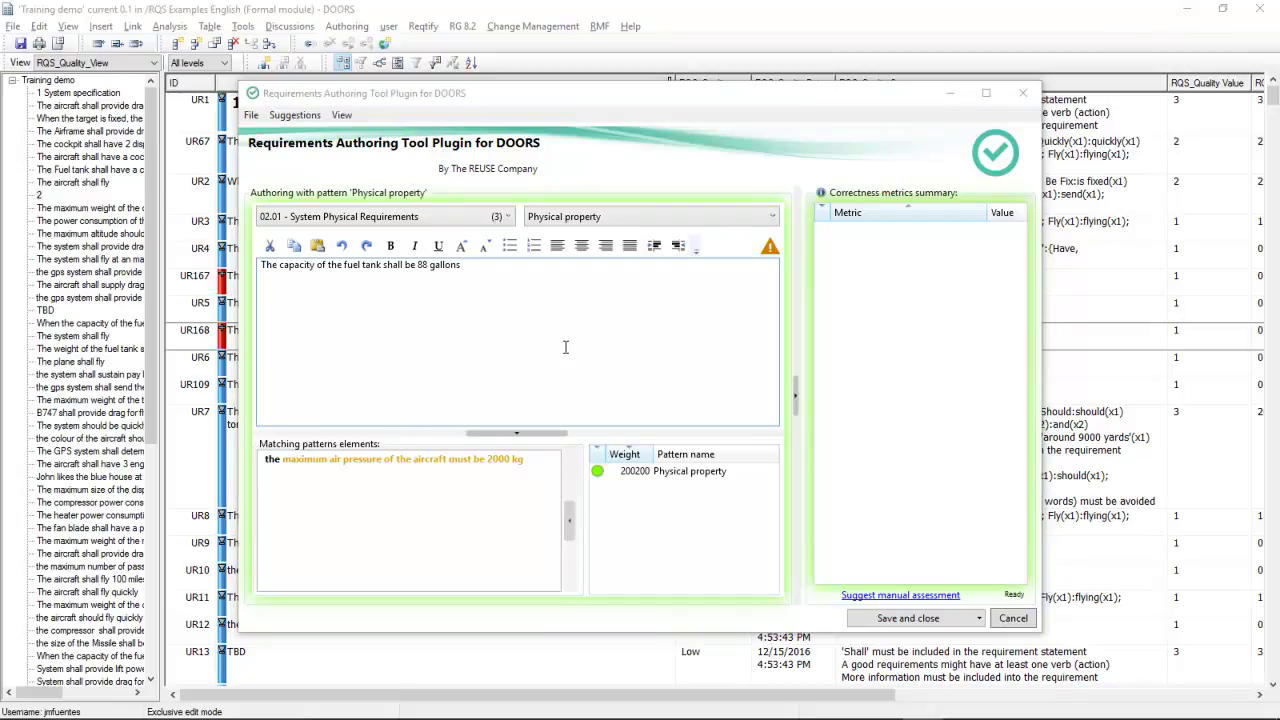
Step: Show the quality tabs with the consistency metrics and maximize the authoring plugin window
left_click(341, 115)
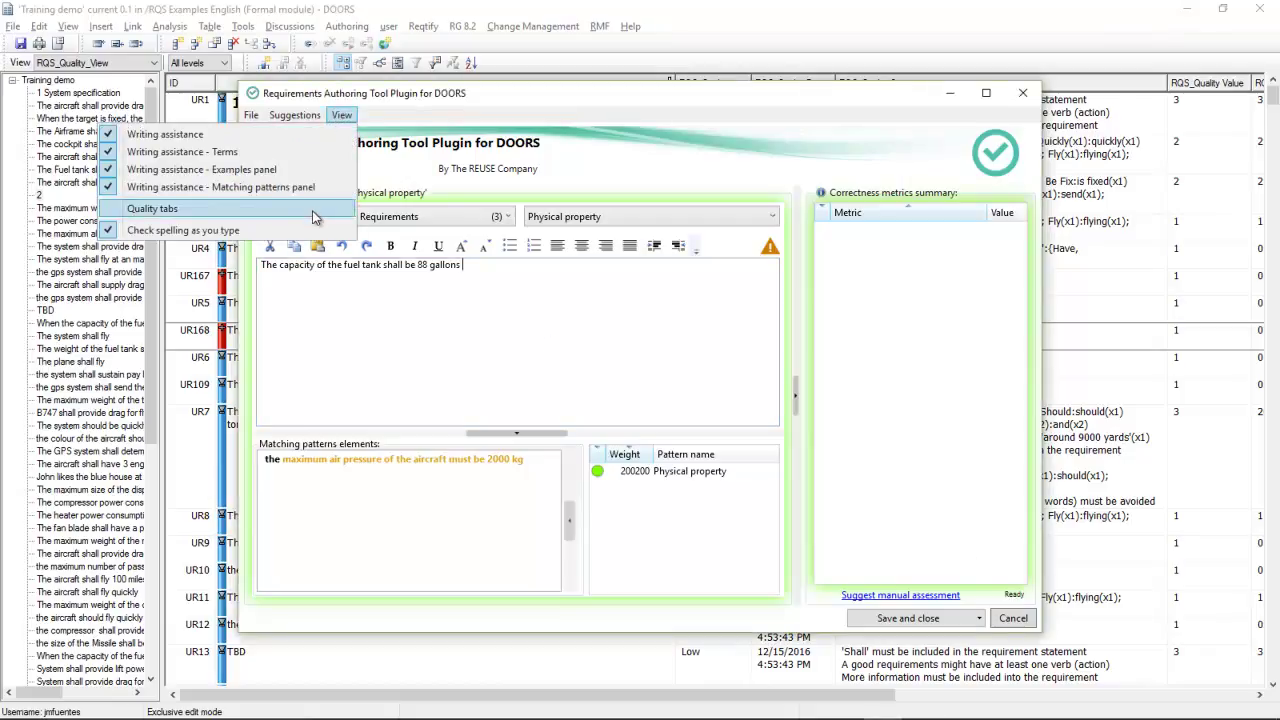
left_click(155, 208)
left_click(507, 506)
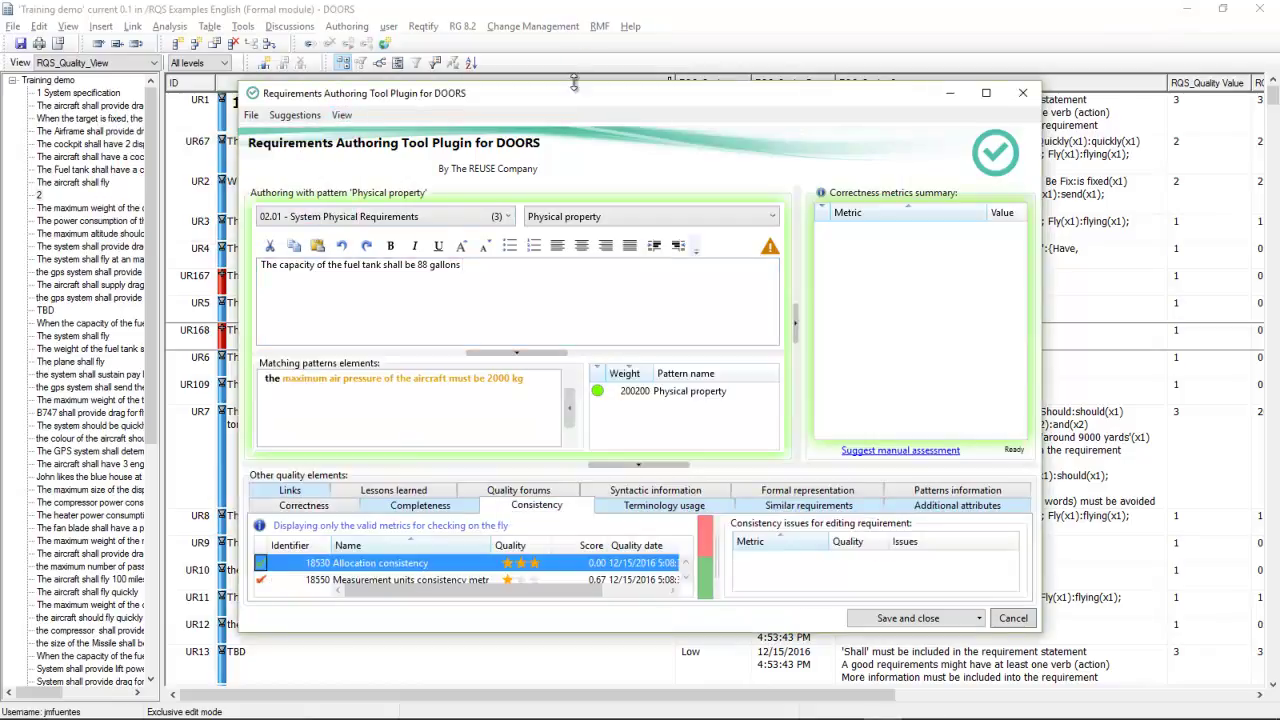
double_click(582, 100)
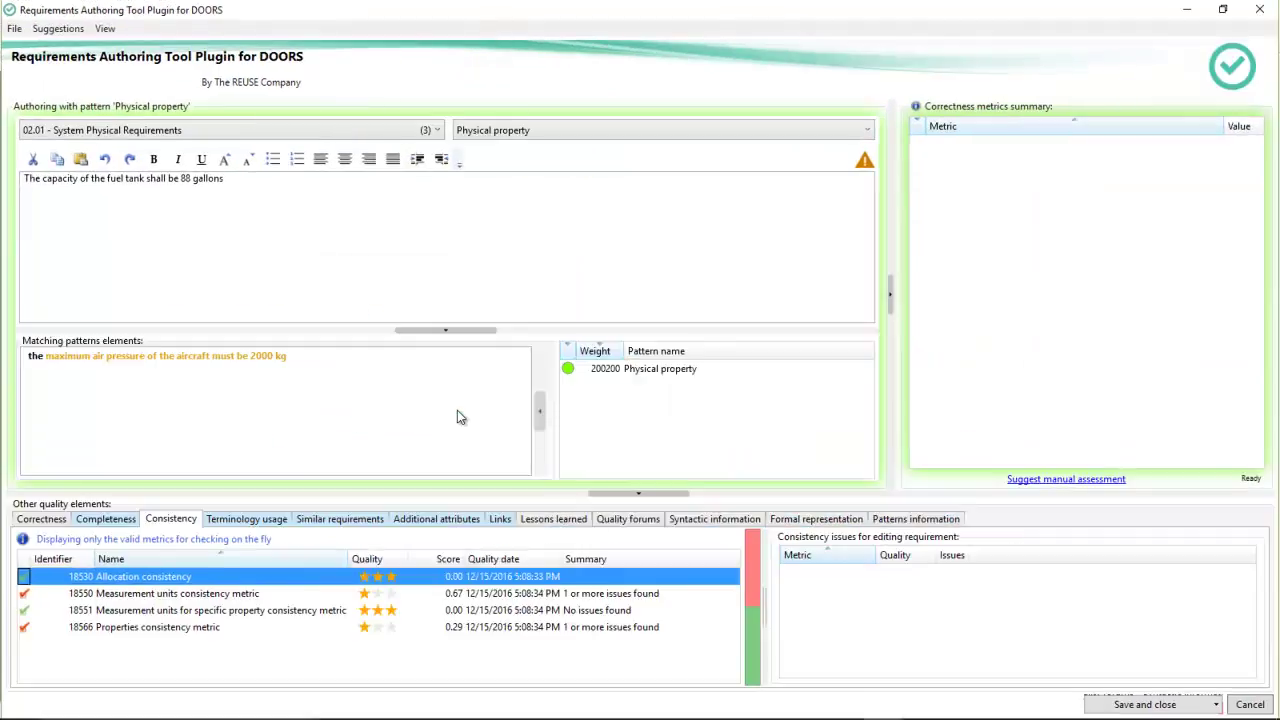
Step: Recalculate quality for all available consistency metrics and examine the measurement units issue of the edited requirement
right_click(470, 610)
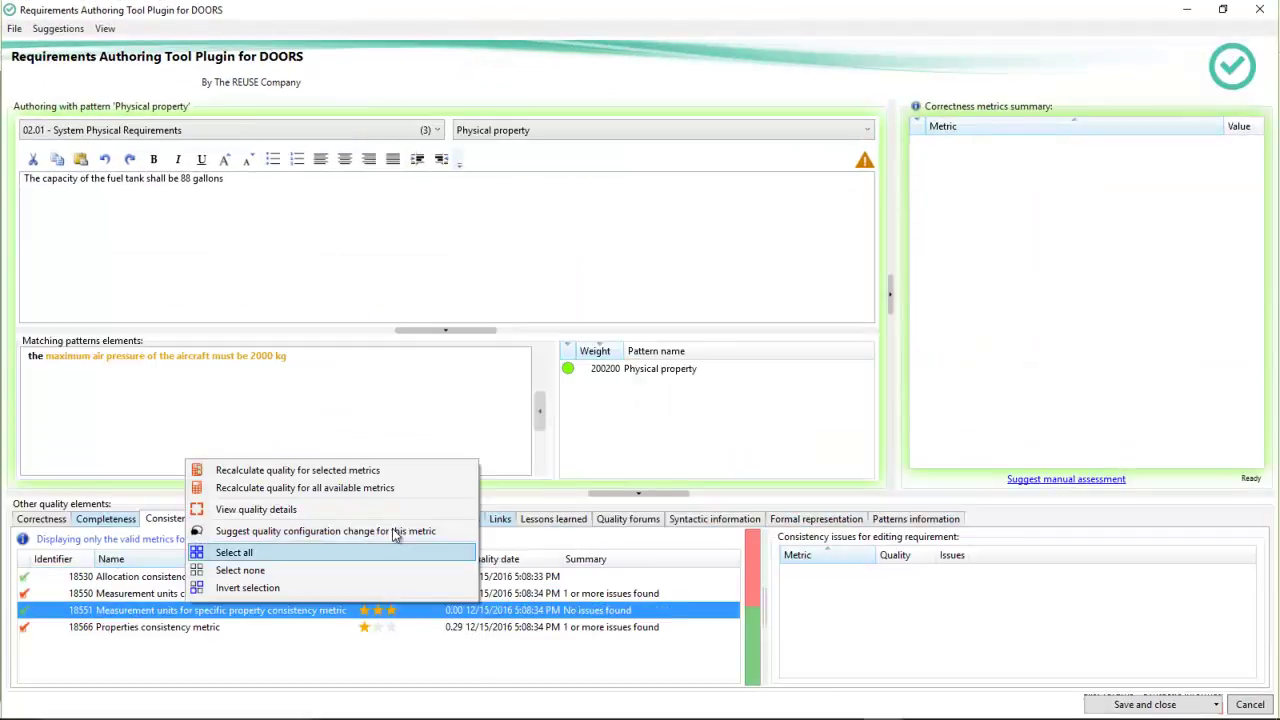
left_click(390, 488)
left_click(693, 430)
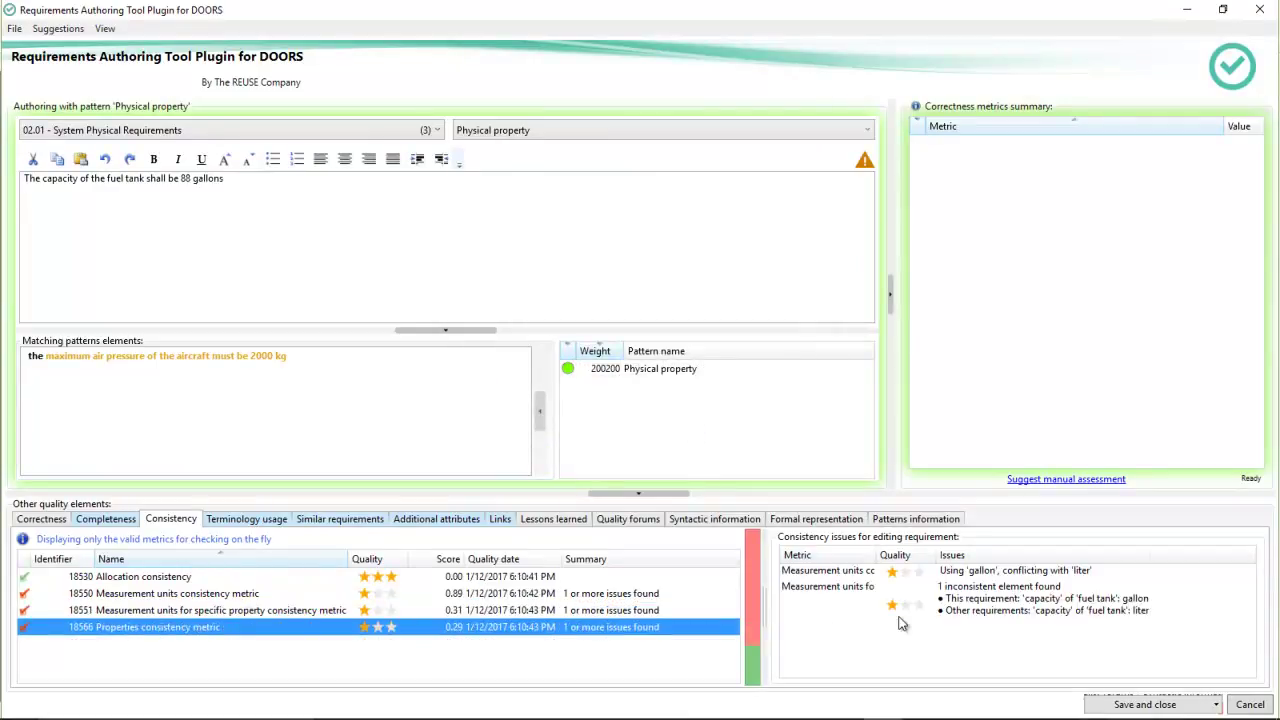
left_click_drag(876, 555, 962, 554)
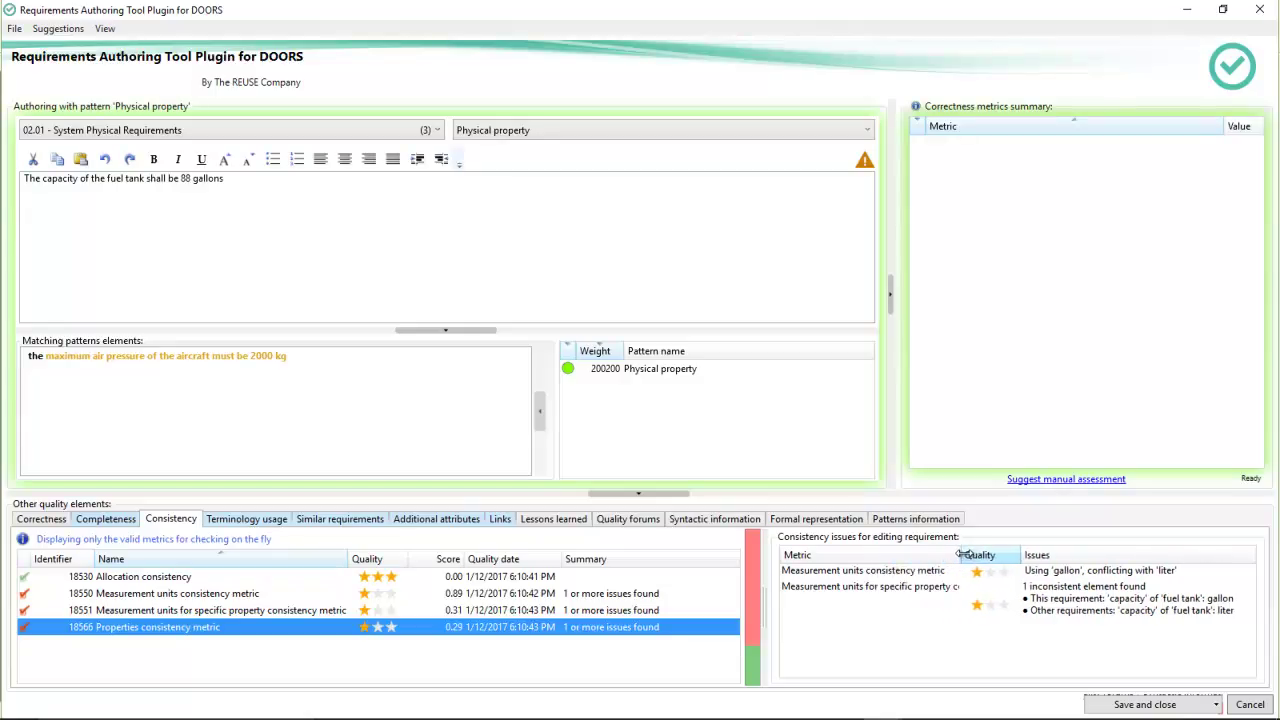
left_click(1071, 572)
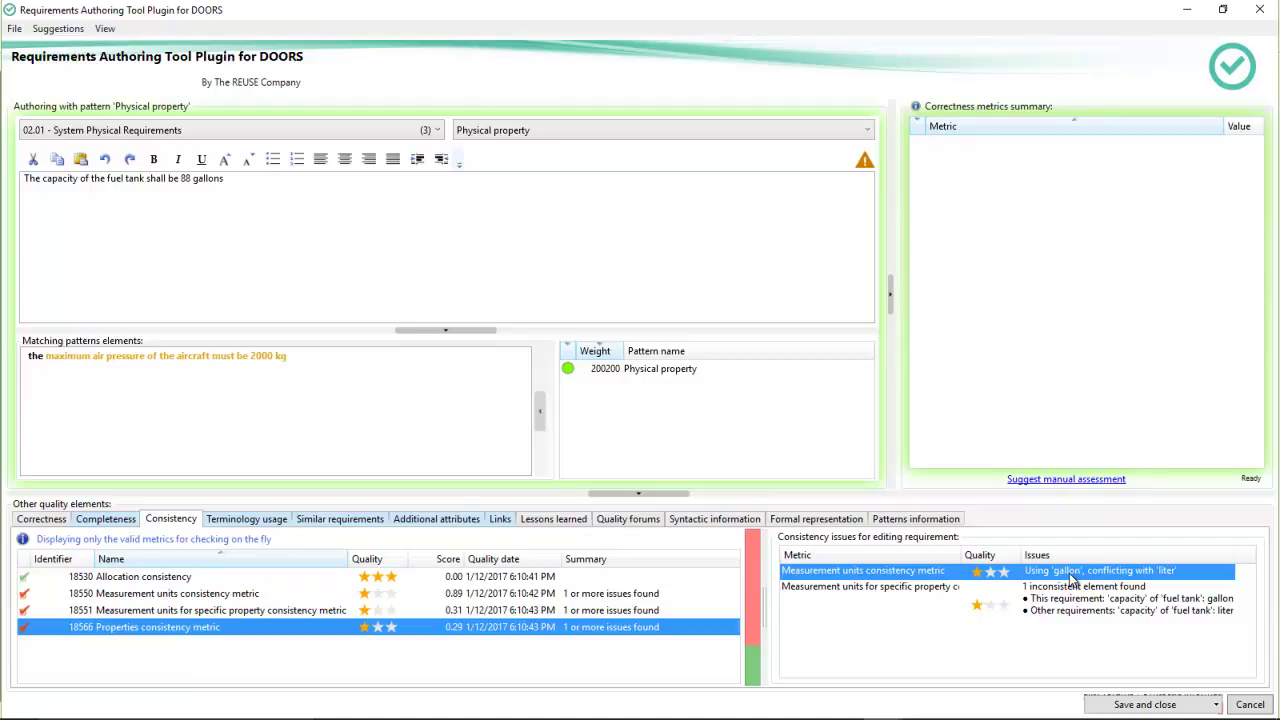
Step: Replace the unit of the fuel tank capacity in the requirement text with "liters"
double_click(202, 178)
key("BackSpace")
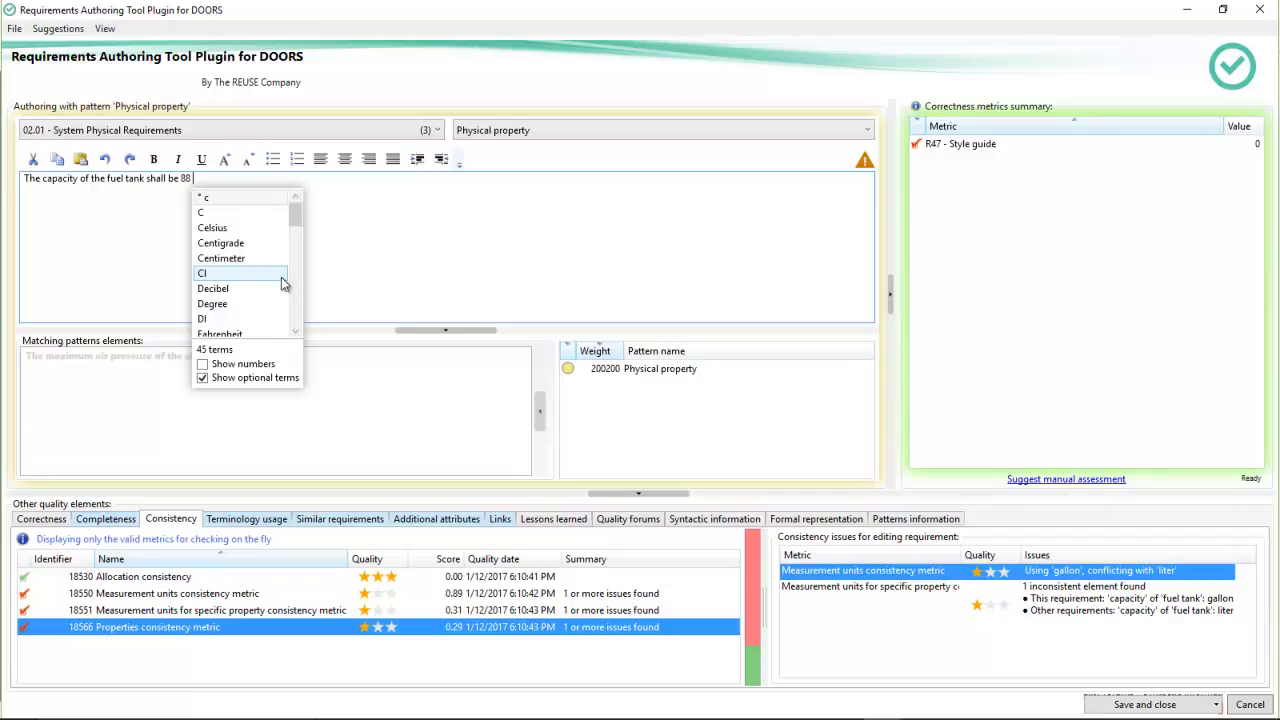
type("liters")
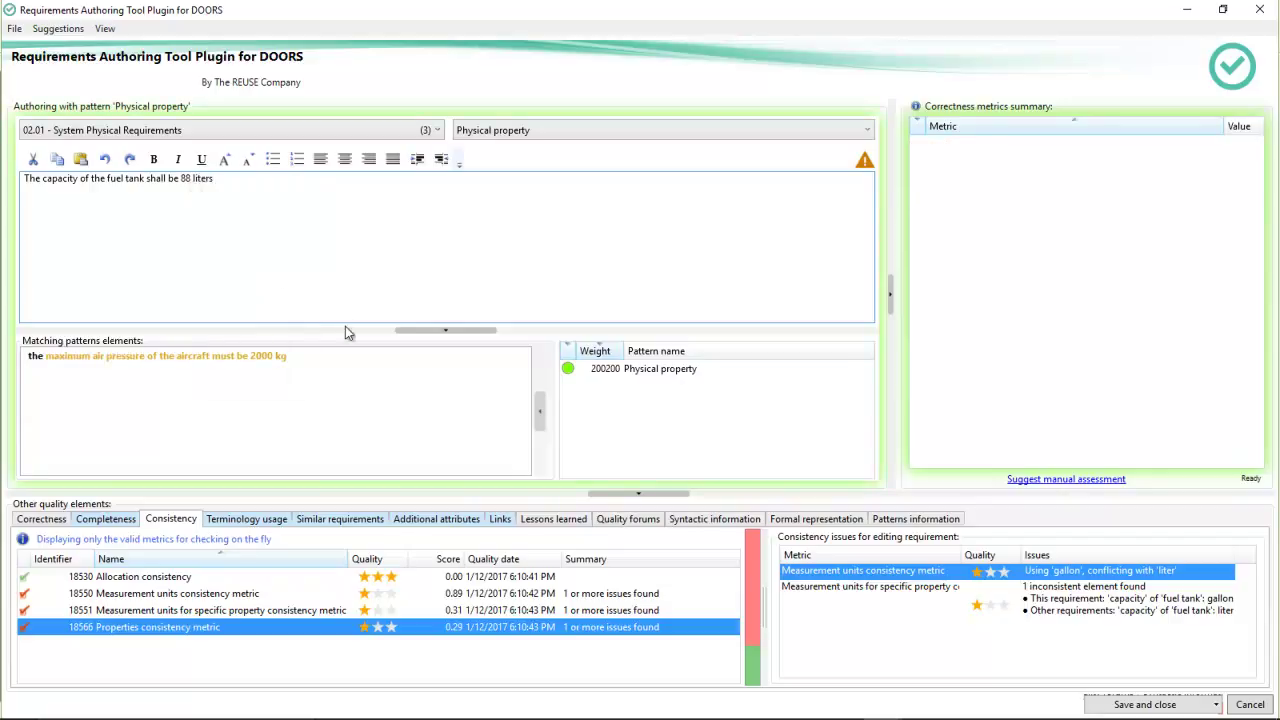
Step: Reassess all available consistency metrics with the new unit and examine the properties consistency issue
right_click(409, 595)
left_click(273, 479)
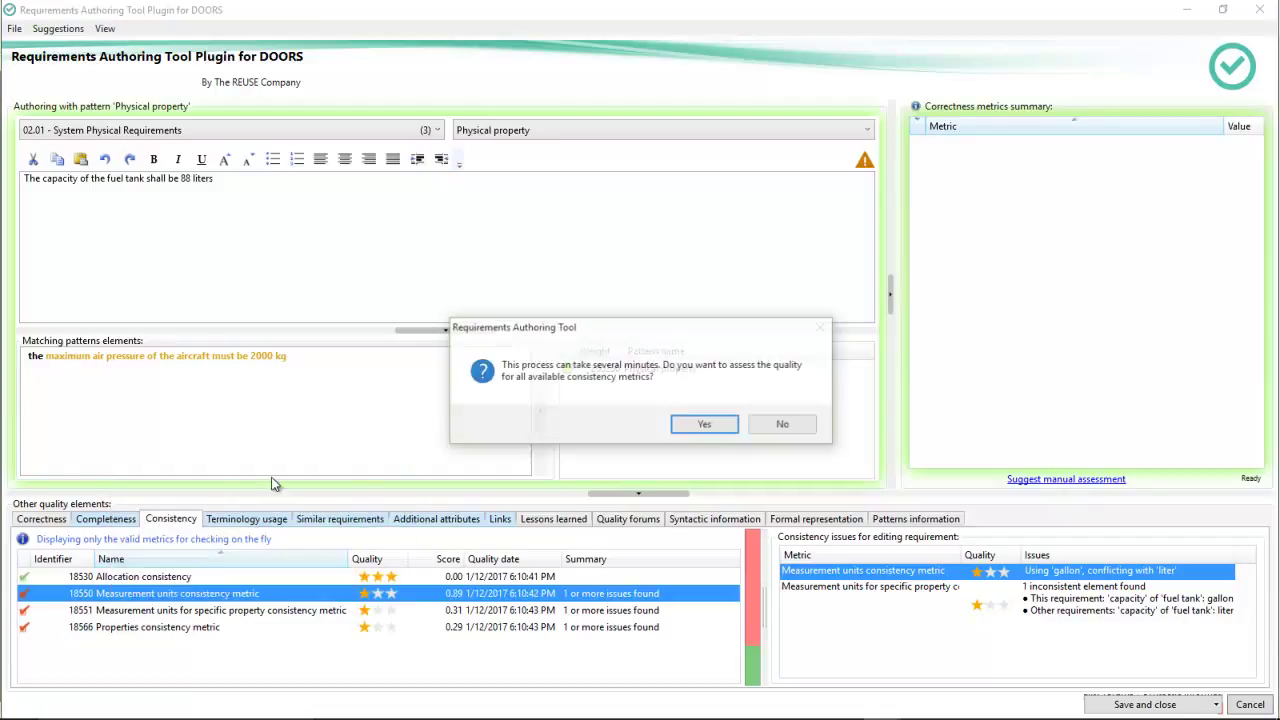
left_click(728, 429)
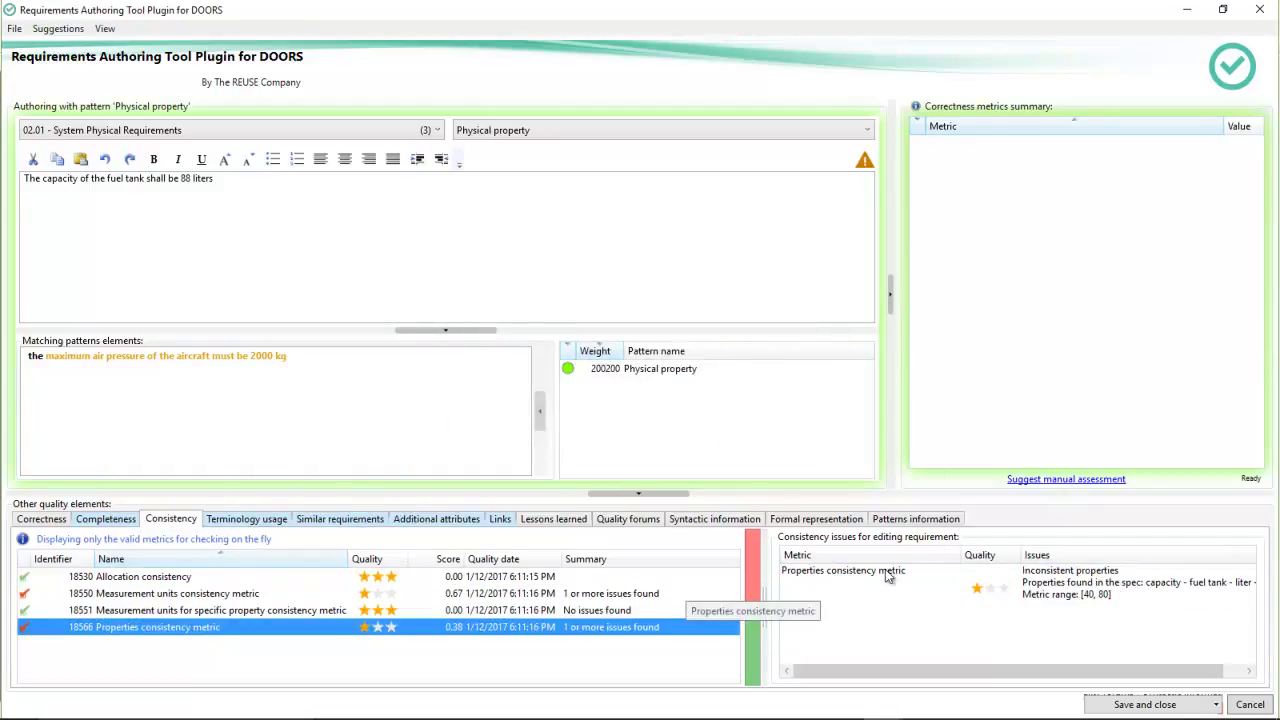
left_click(1066, 585)
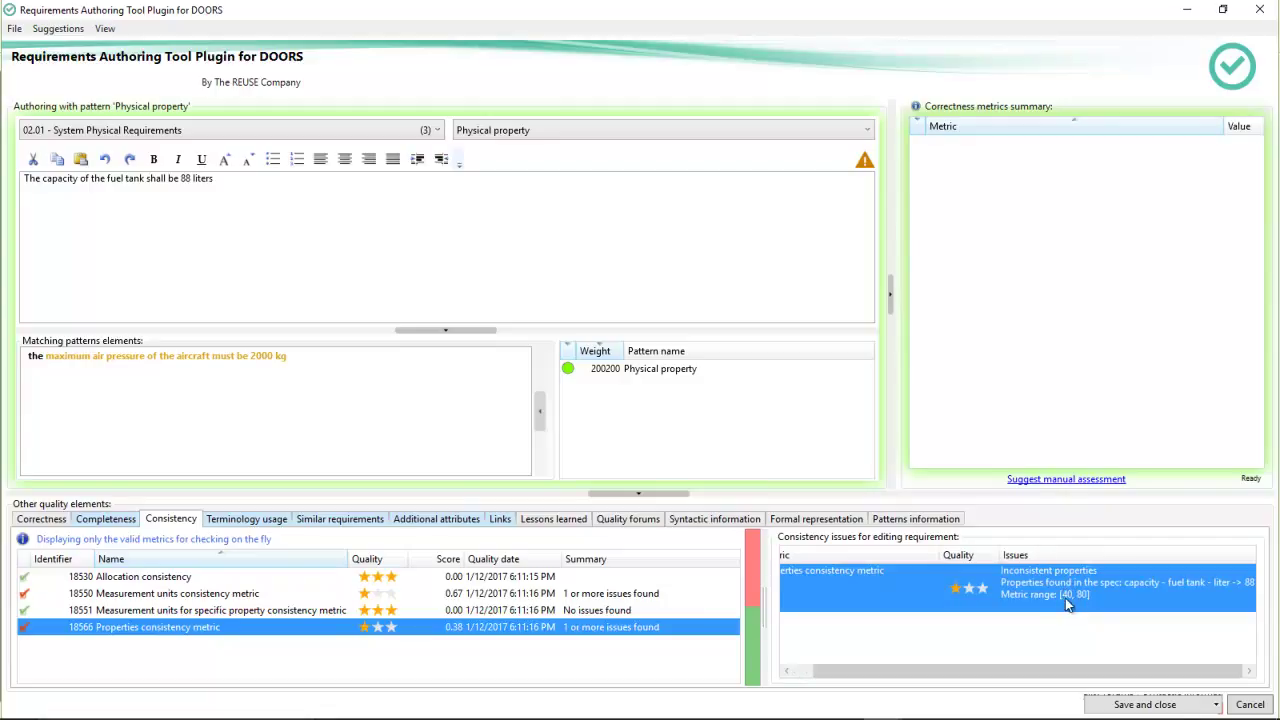
Step: Set the fuel tank capacity in the requirement text to 55 liters
double_click(184, 178)
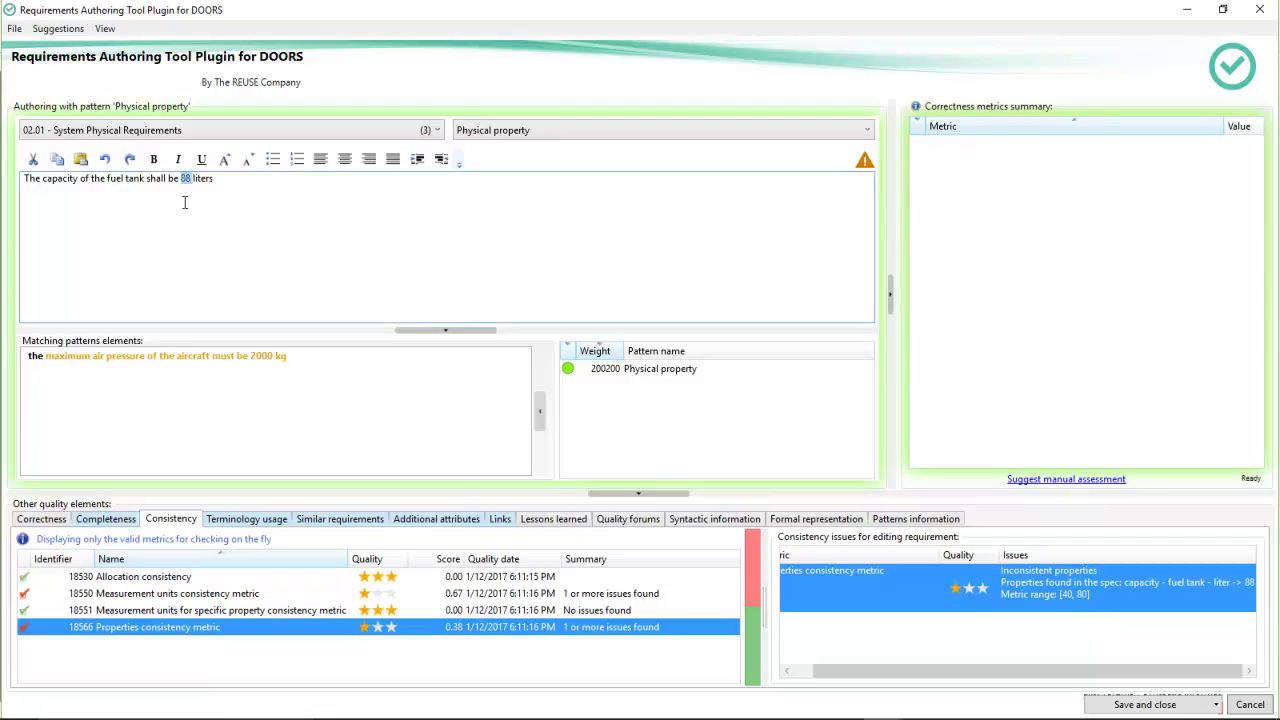
type("55")
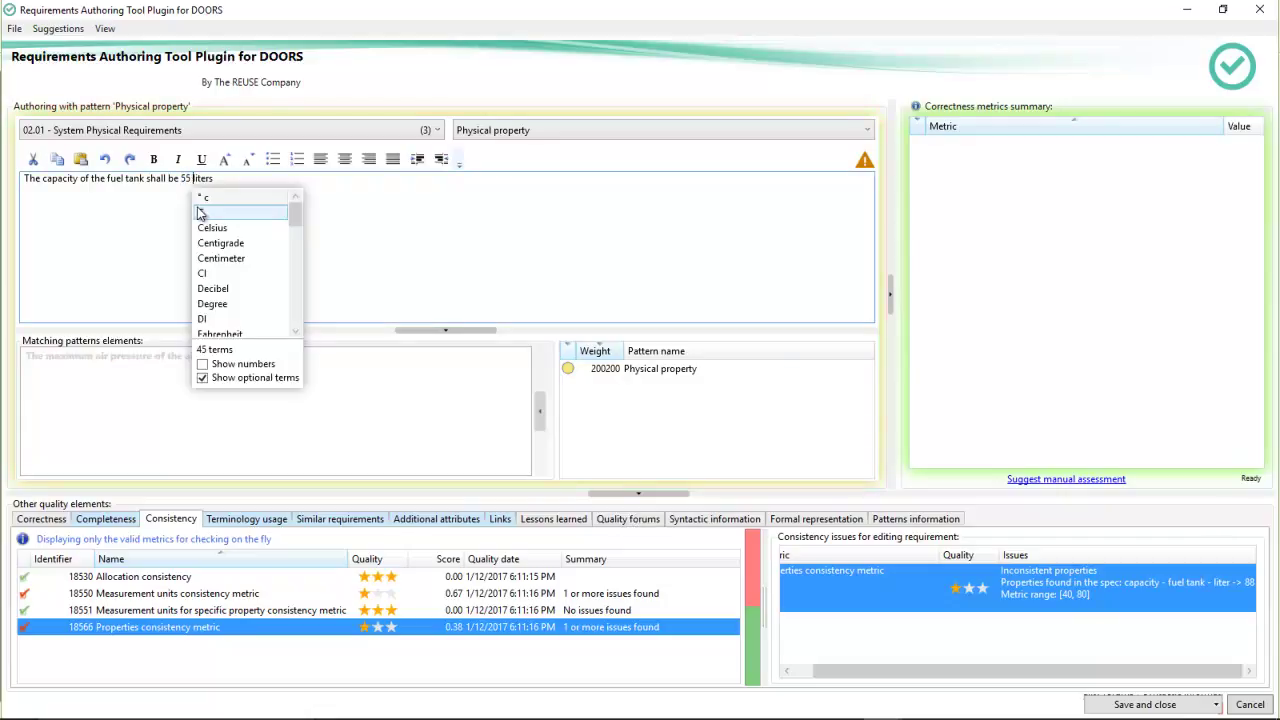
left_click(335, 188)
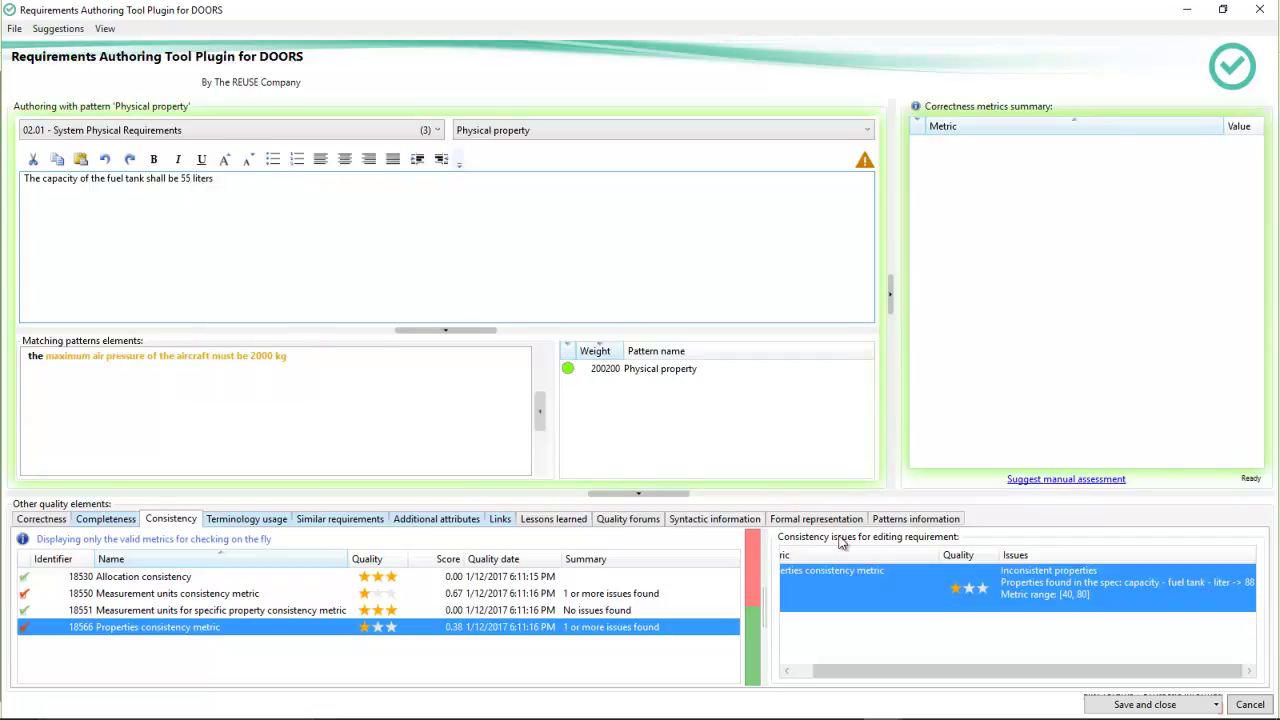
Step: Reassess all available consistency metrics for the corrected value, and save and close the requirement
right_click(484, 632)
left_click(286, 509)
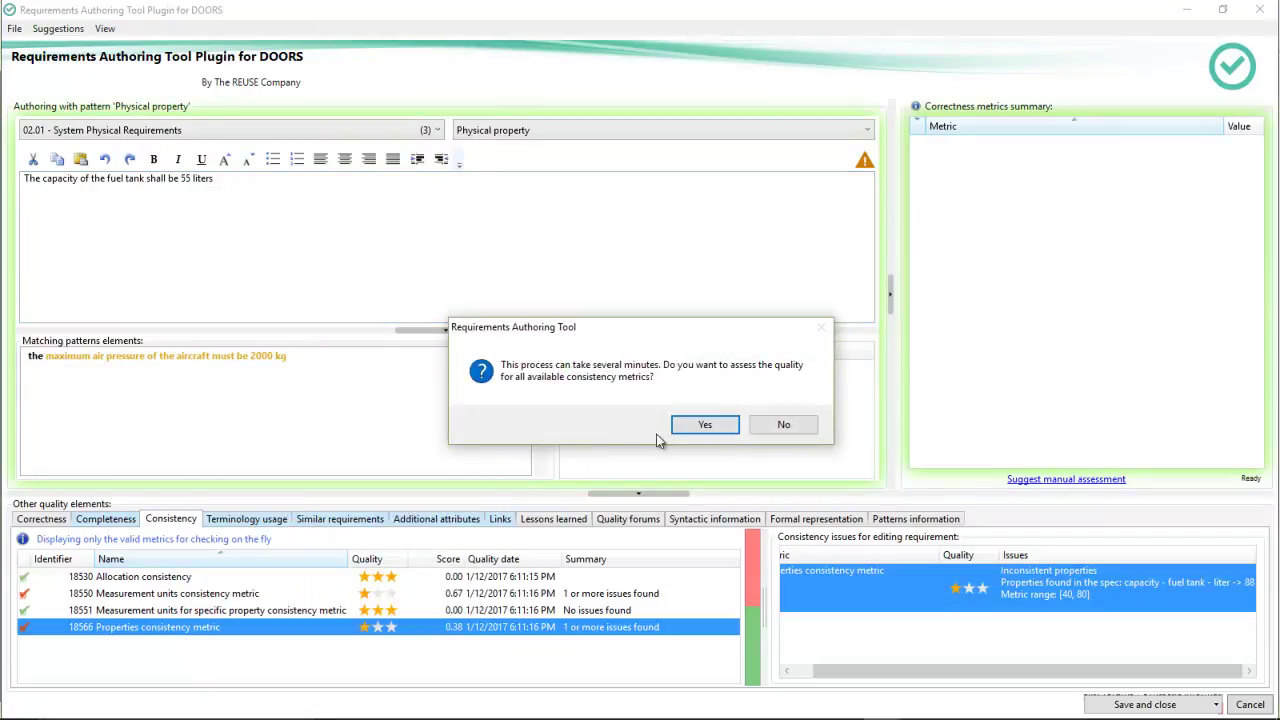
left_click(705, 425)
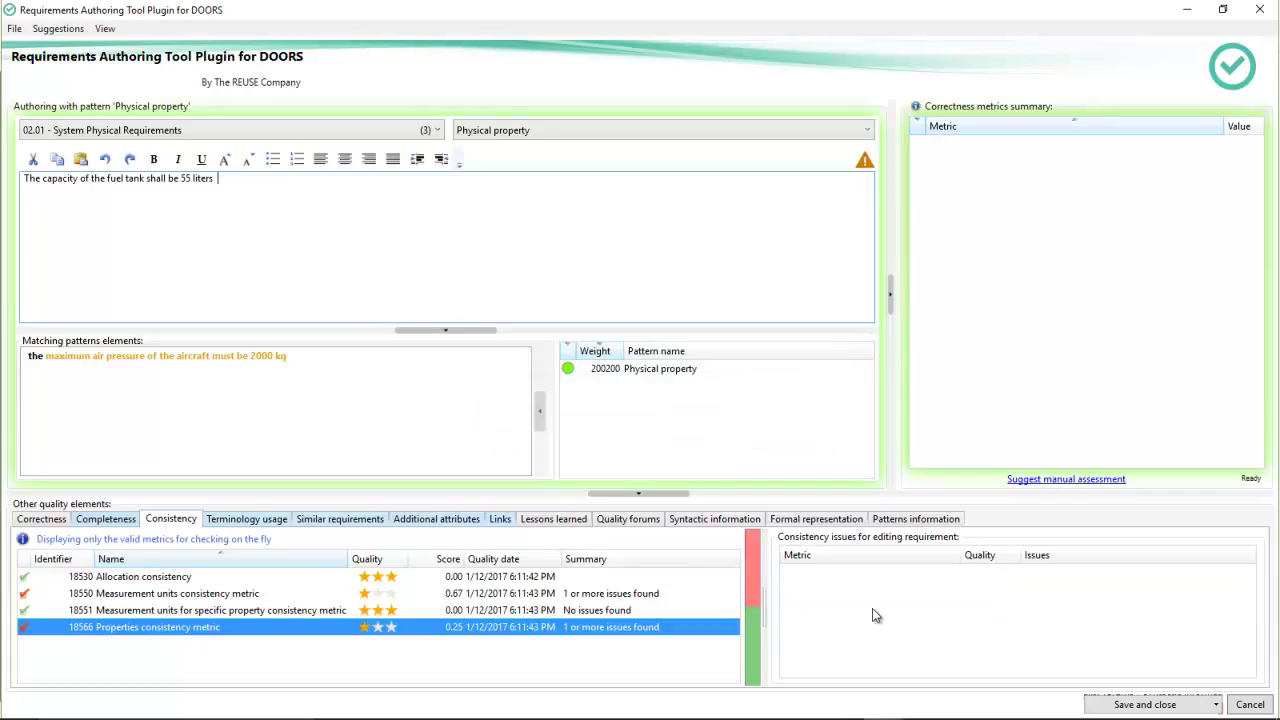
left_click(1113, 697)
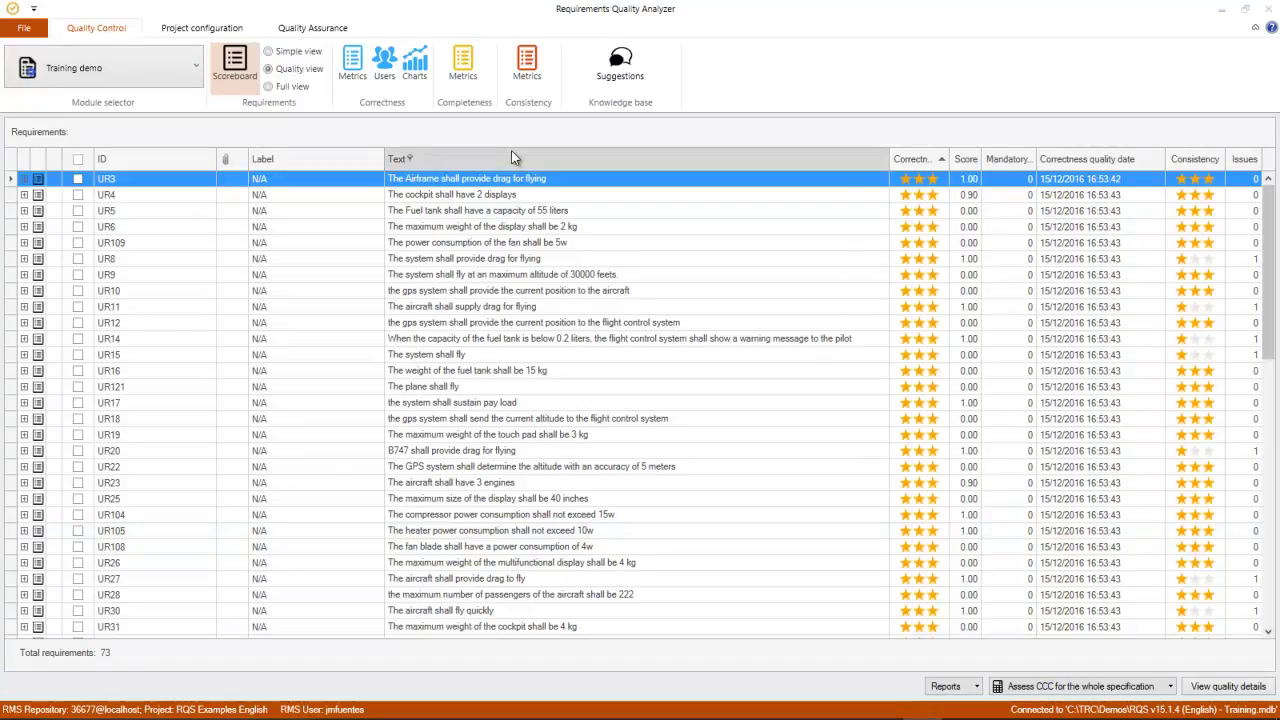
Step: In Requirements Quality Analyzer, recalculate the quality of all available completeness metrics for the Training demo module
left_click(470, 78)
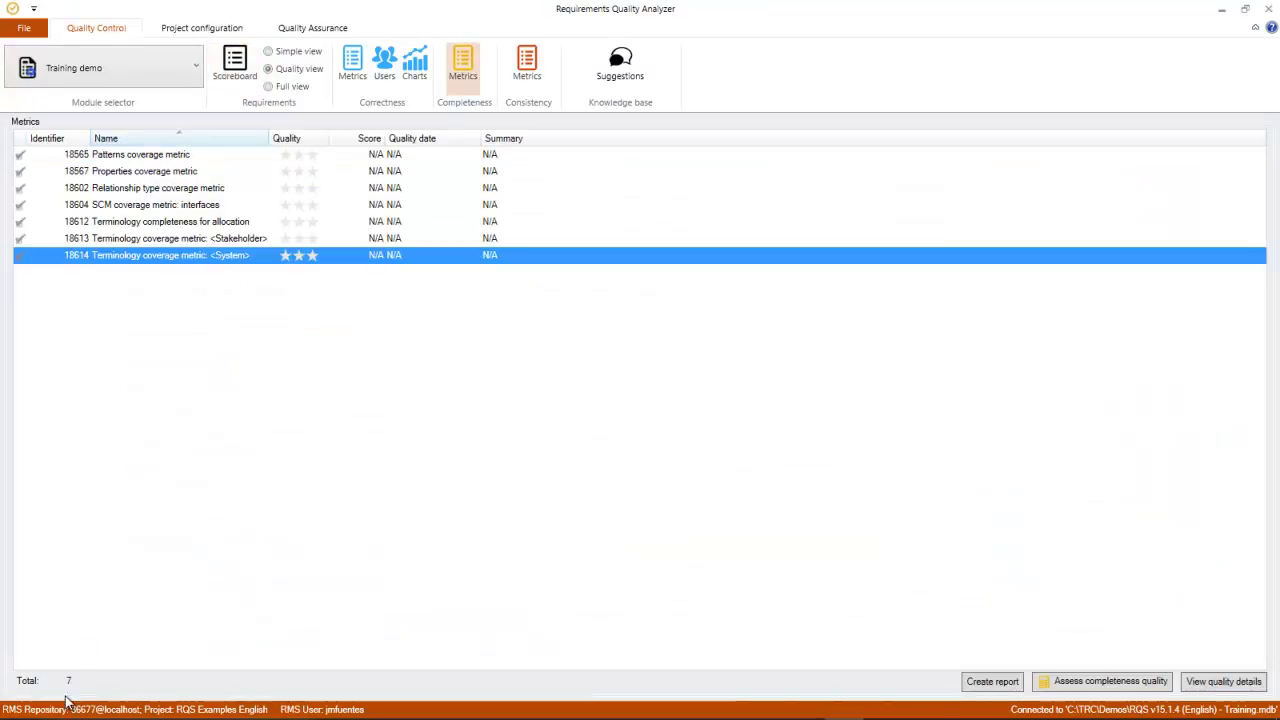
right_click(243, 207)
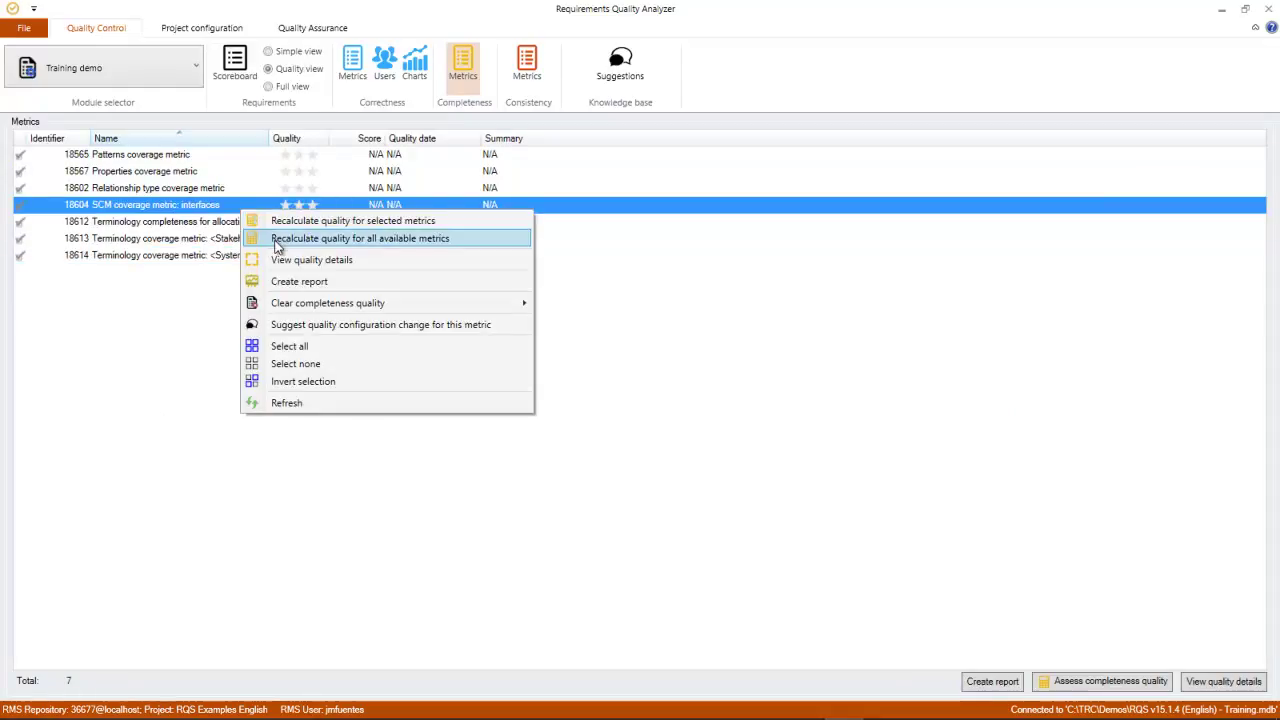
left_click(276, 239)
left_click(728, 425)
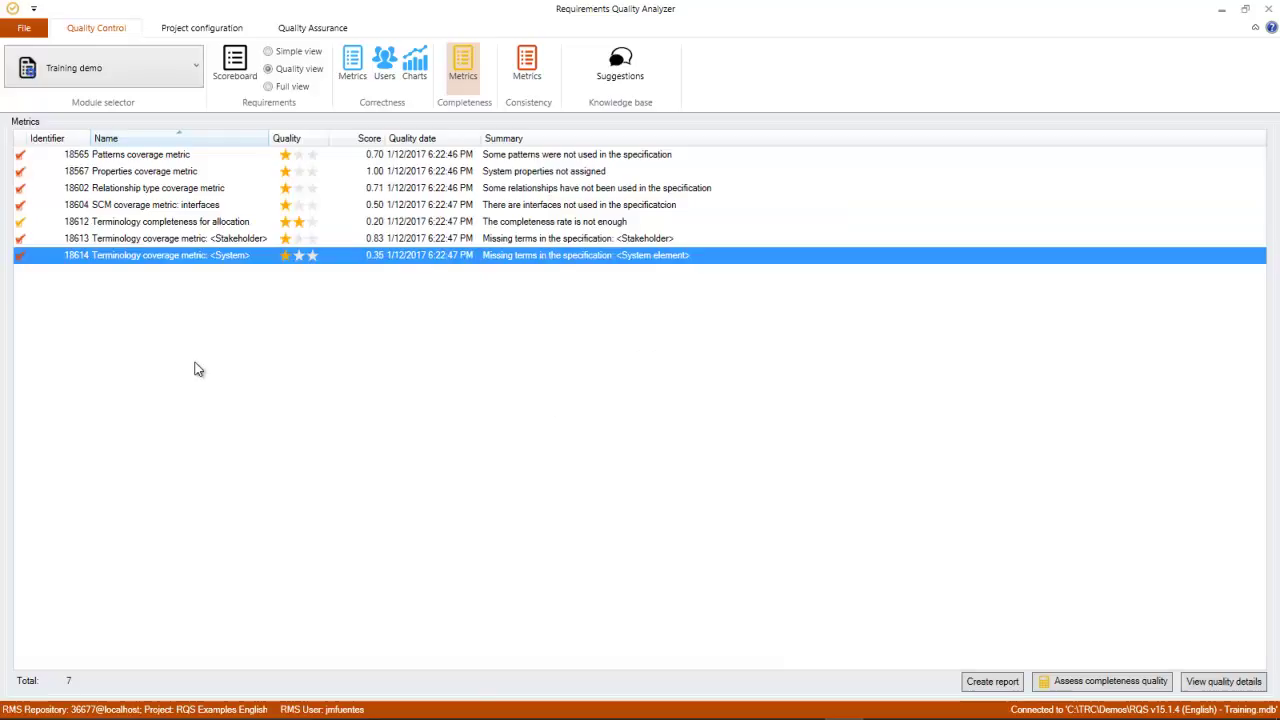
Step: Open the "Terminology completeness for allocation" result and list the terms selected in the metric but not found in the specification
left_click_drag(198, 228, 202, 229)
double_click(202, 229)
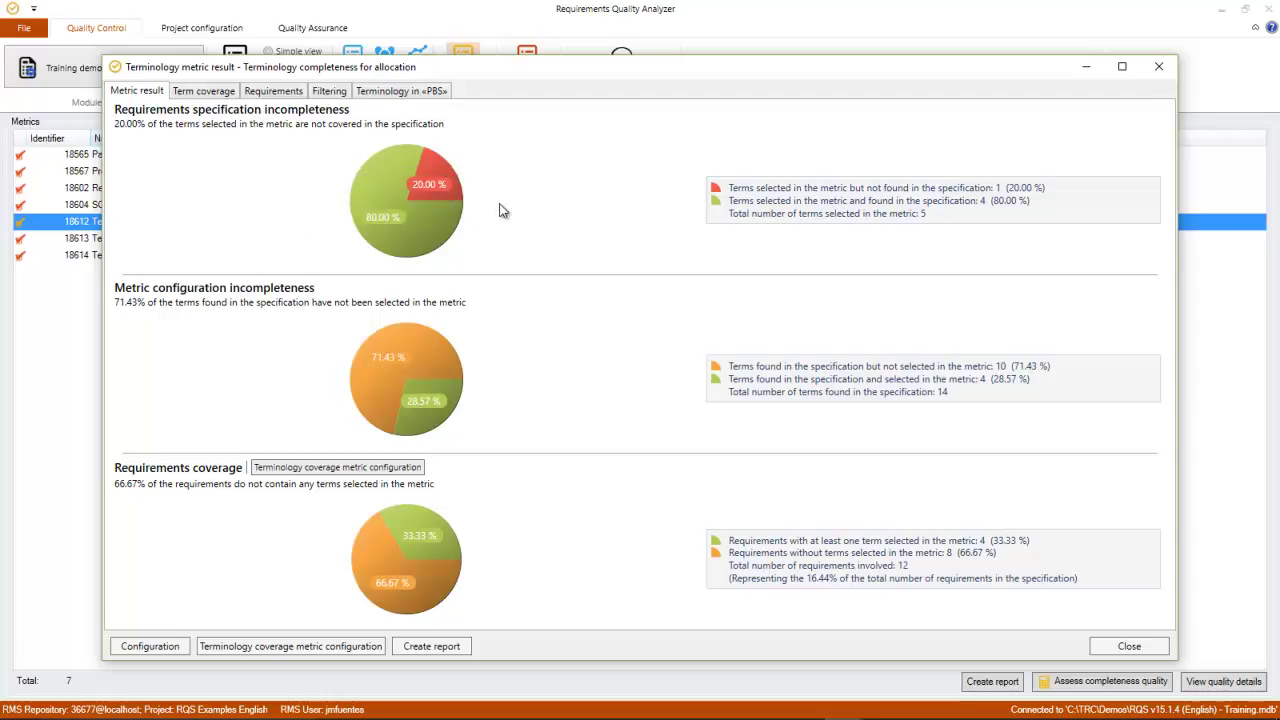
left_click(426, 186)
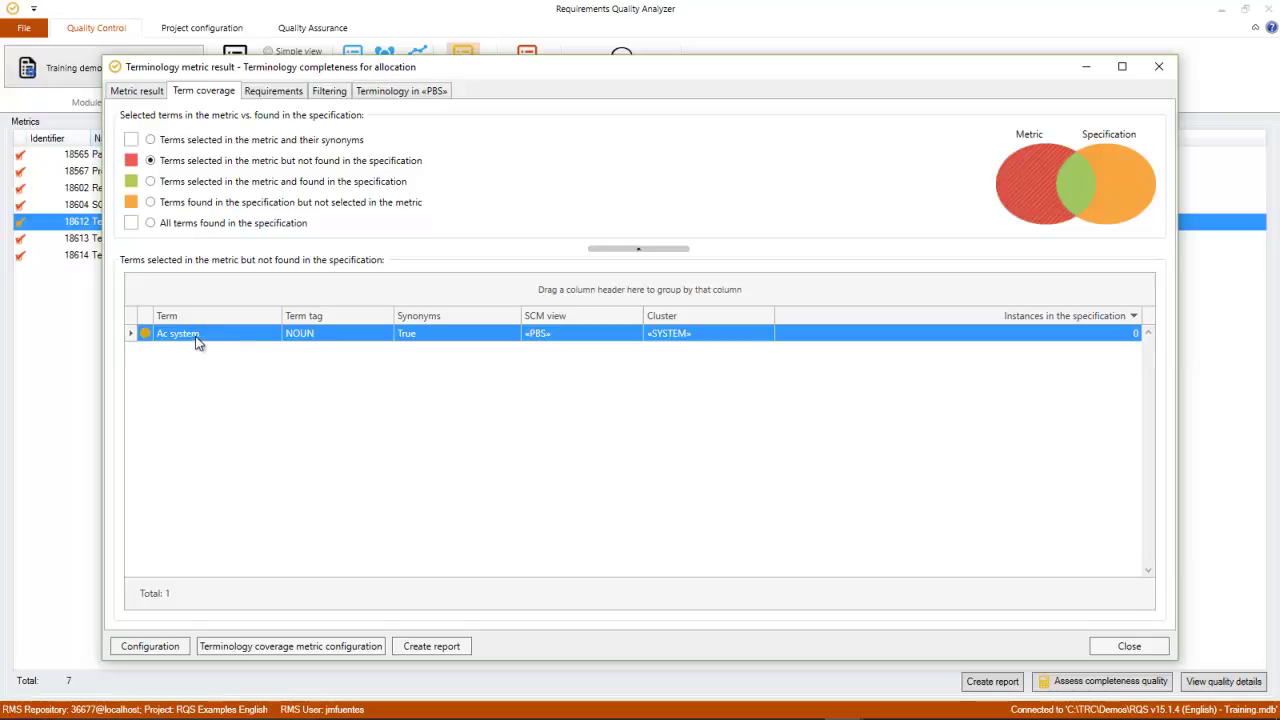
Step: Switch to DOORS and insert a new requirement object in the authoring plugin using the System Physical Characteristic Requirement pattern
key("alt+Tab")
key("alt+Tab")
key("alt+Tab")
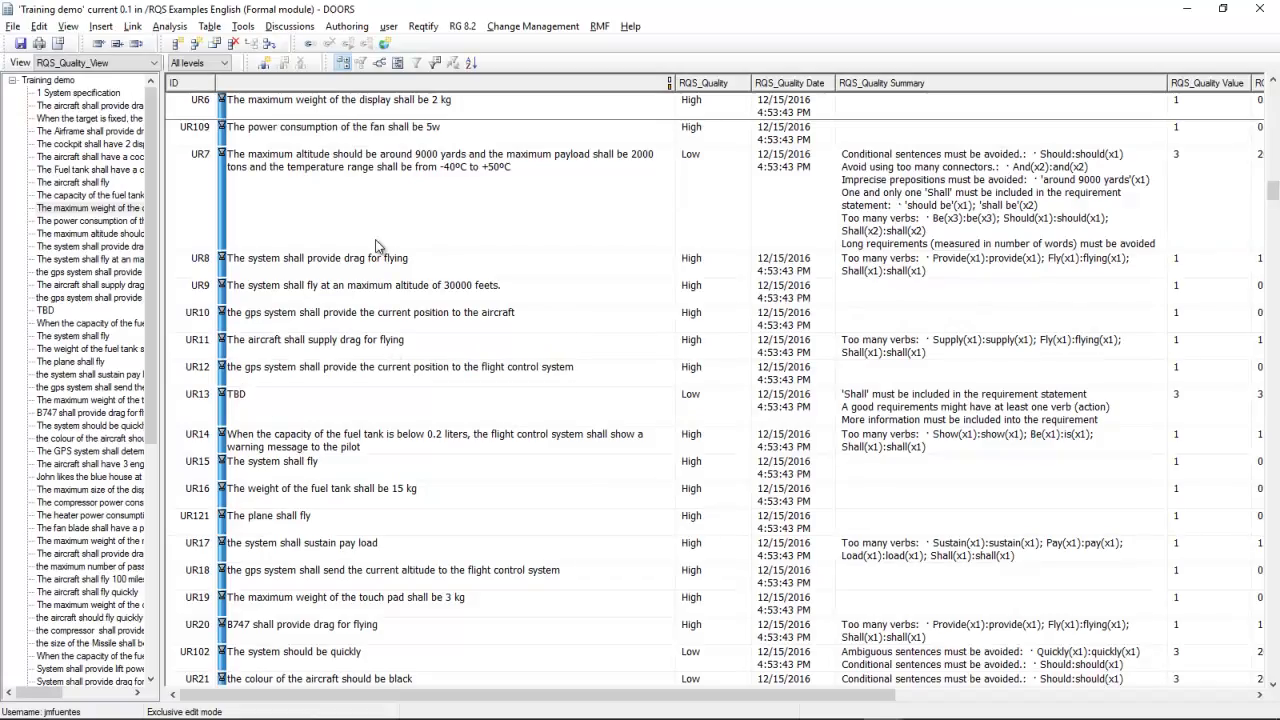
left_click(346, 26)
mouse_move(310, 46)
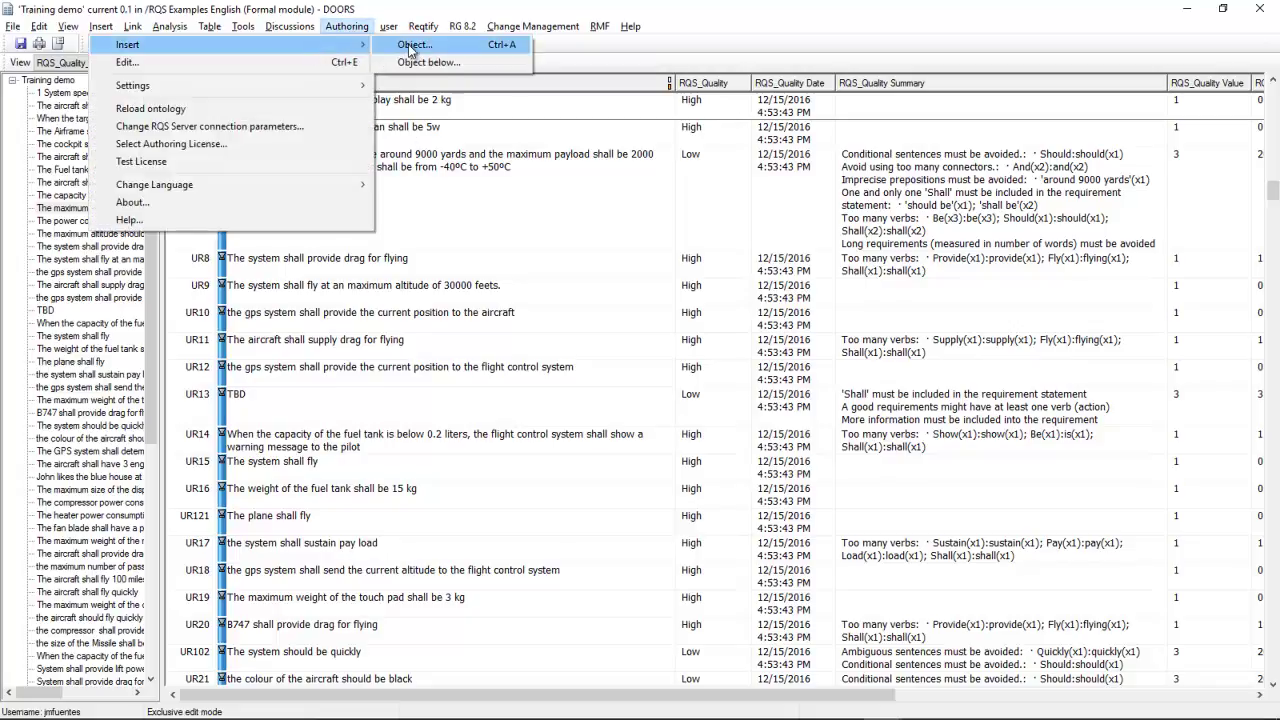
left_click(410, 45)
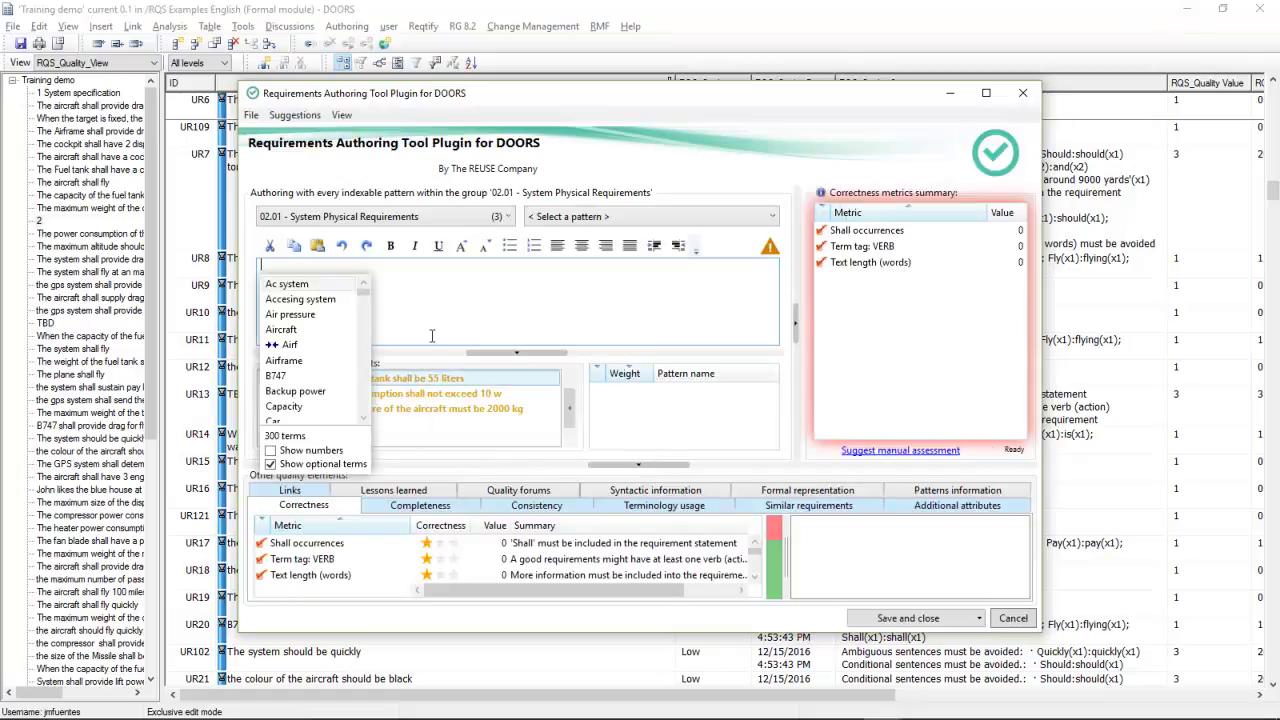
left_click(563, 217)
left_click(578, 283)
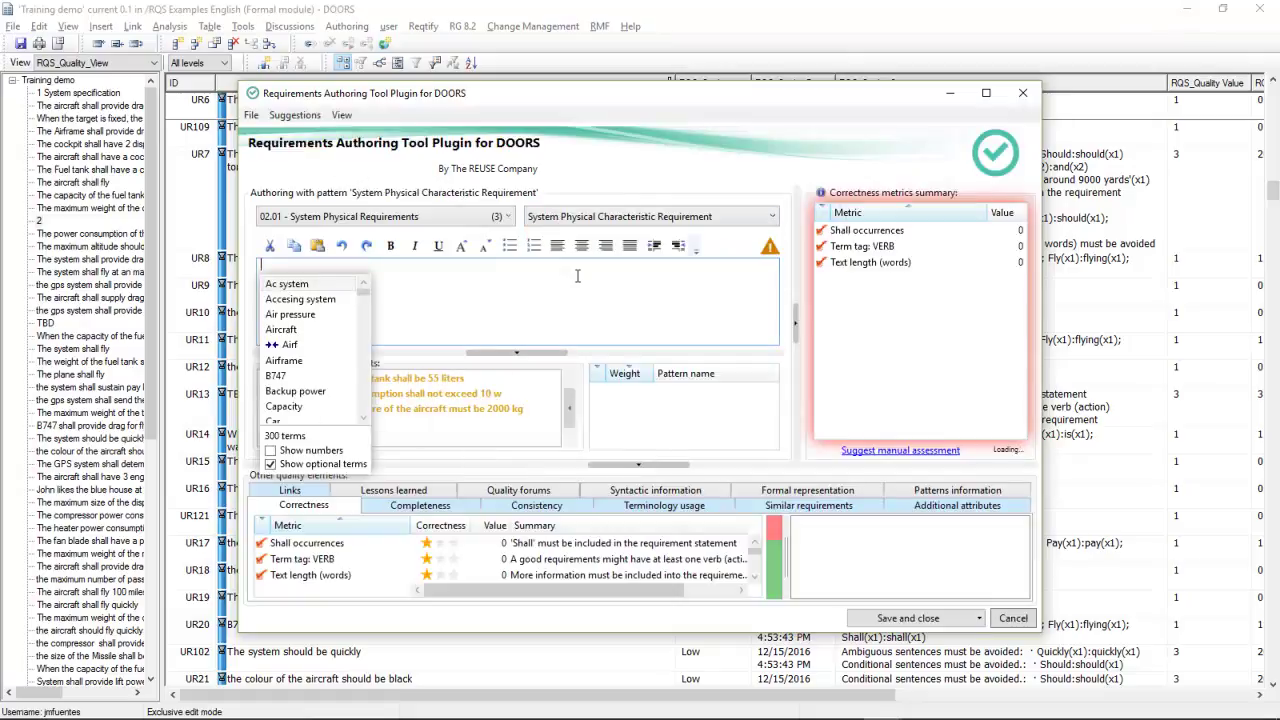
Step: Write the requirement text "The ac system power consumption shall never exceed 20w"
mouse_move(622, 218)
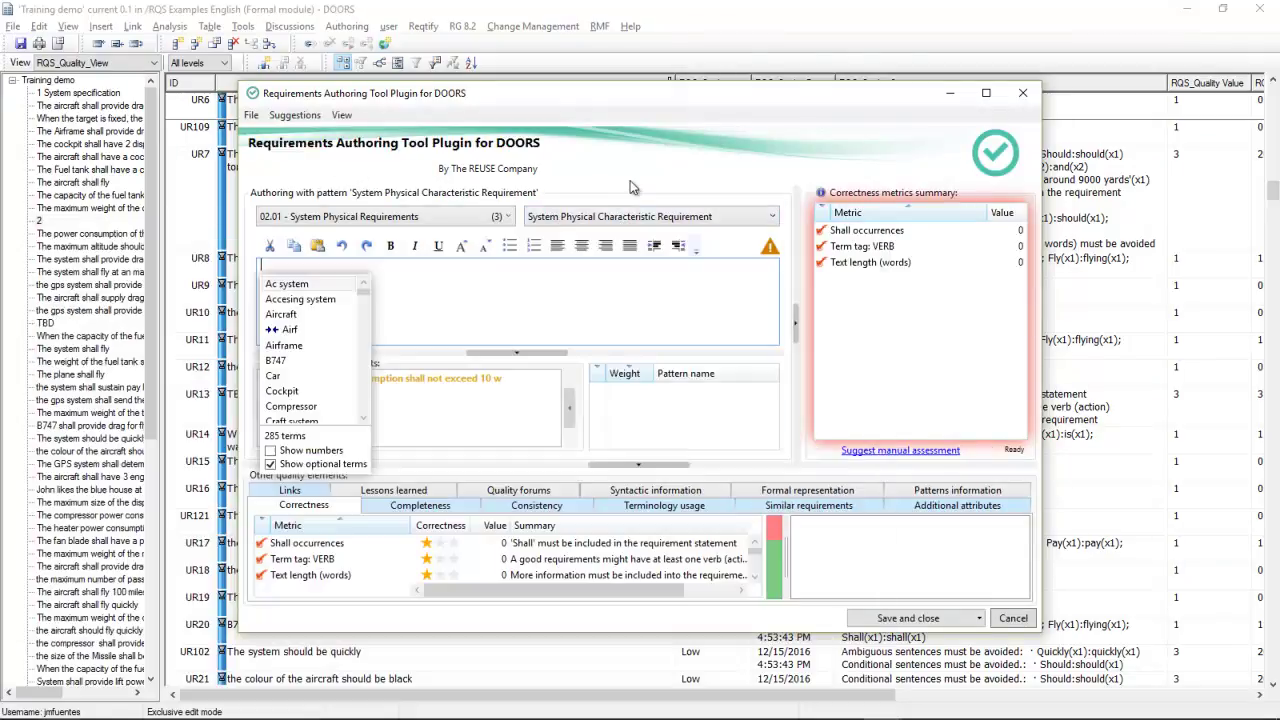
type("The ")
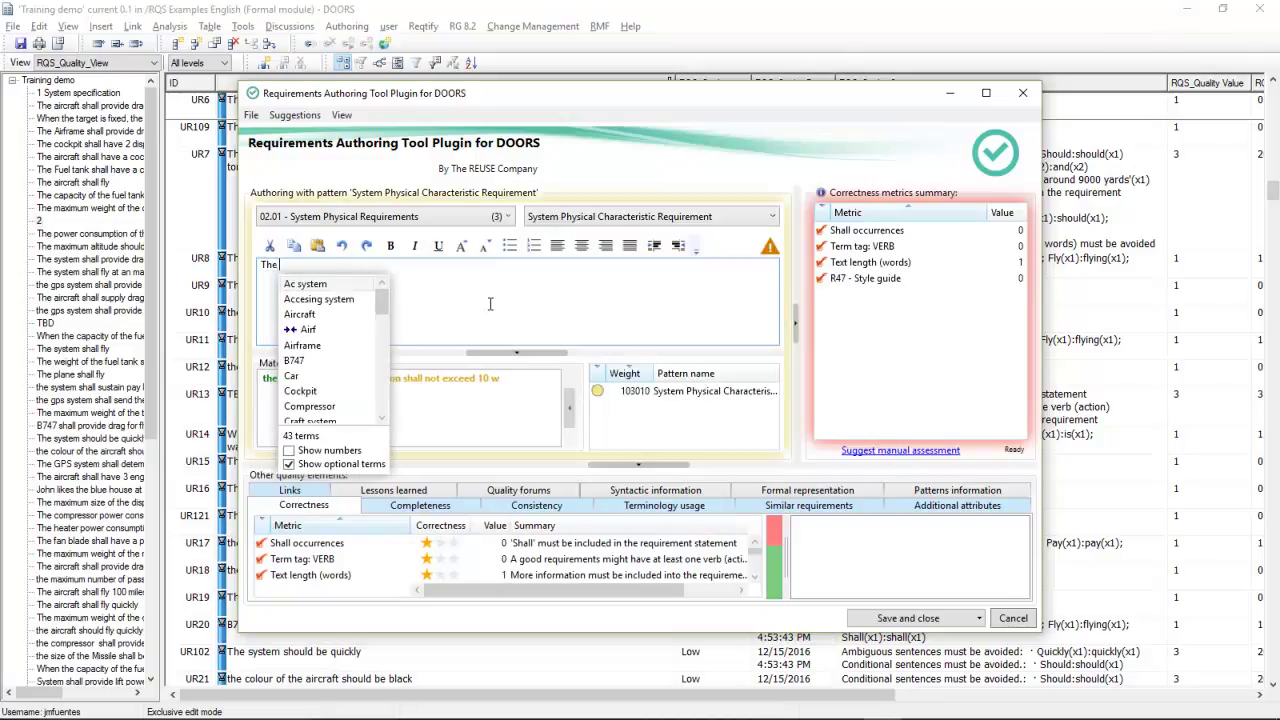
type("ac system power consumption ")
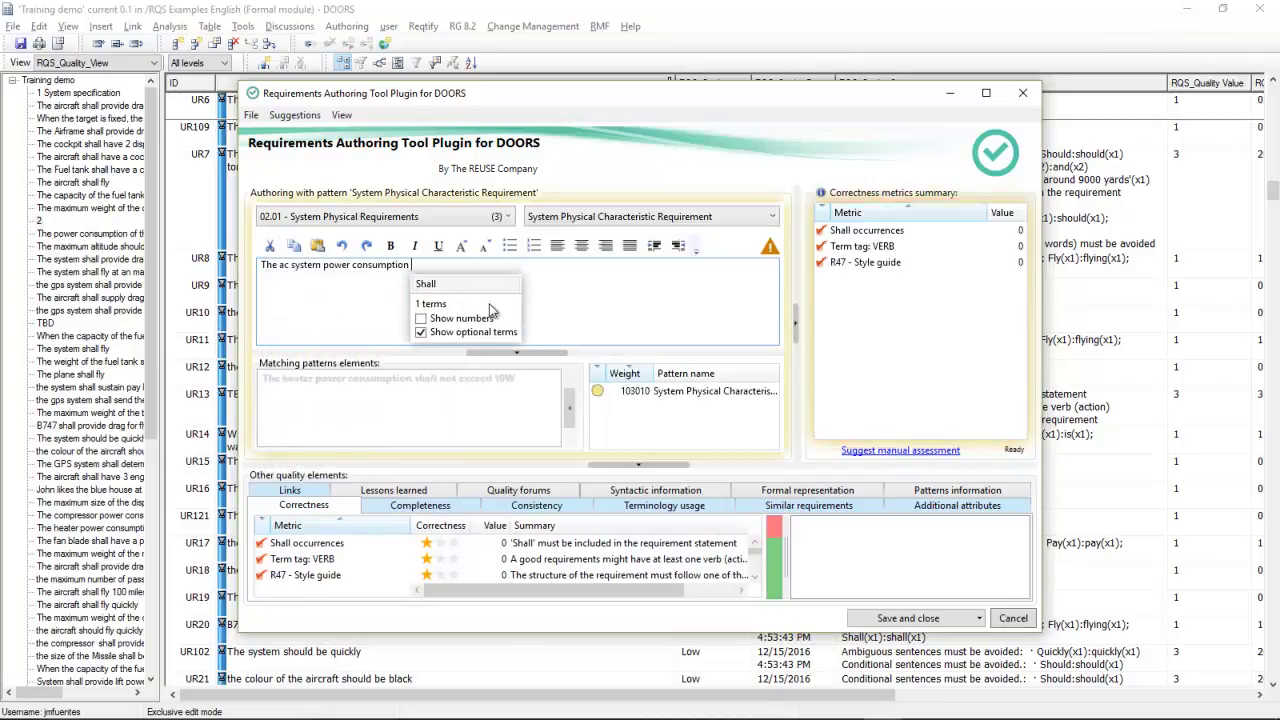
type("shall never ")
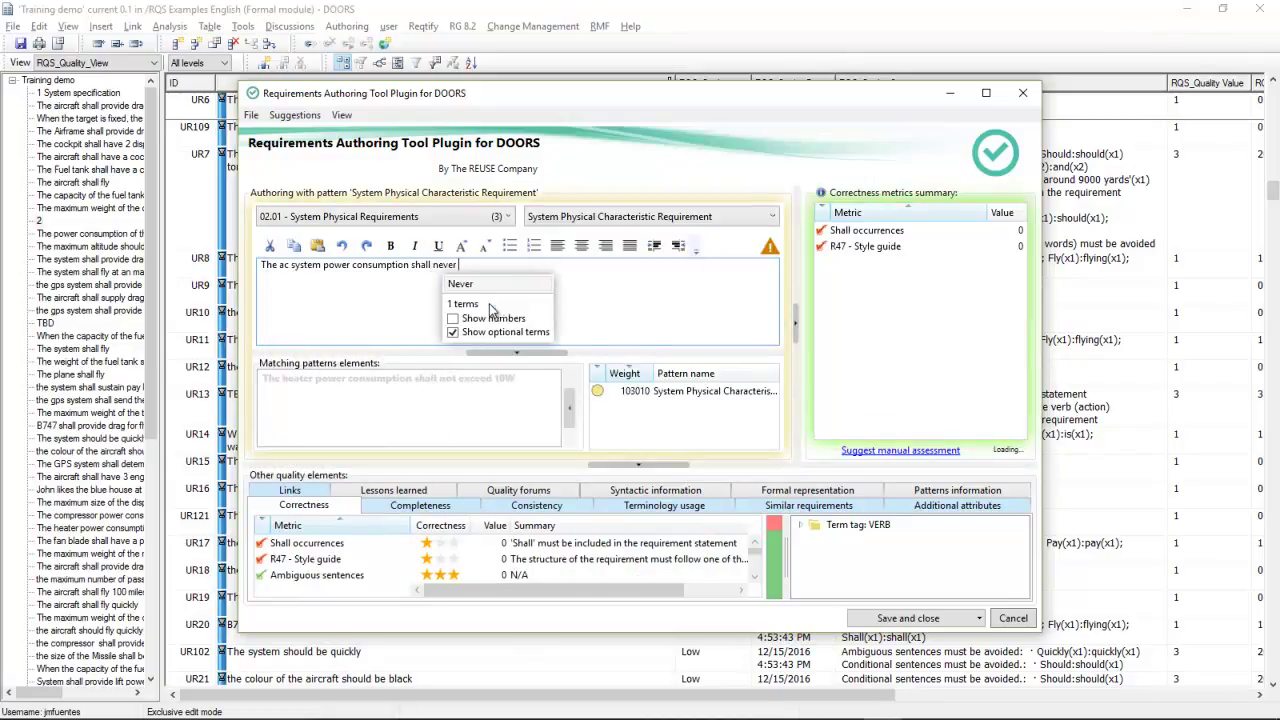
type("exceed 20w")
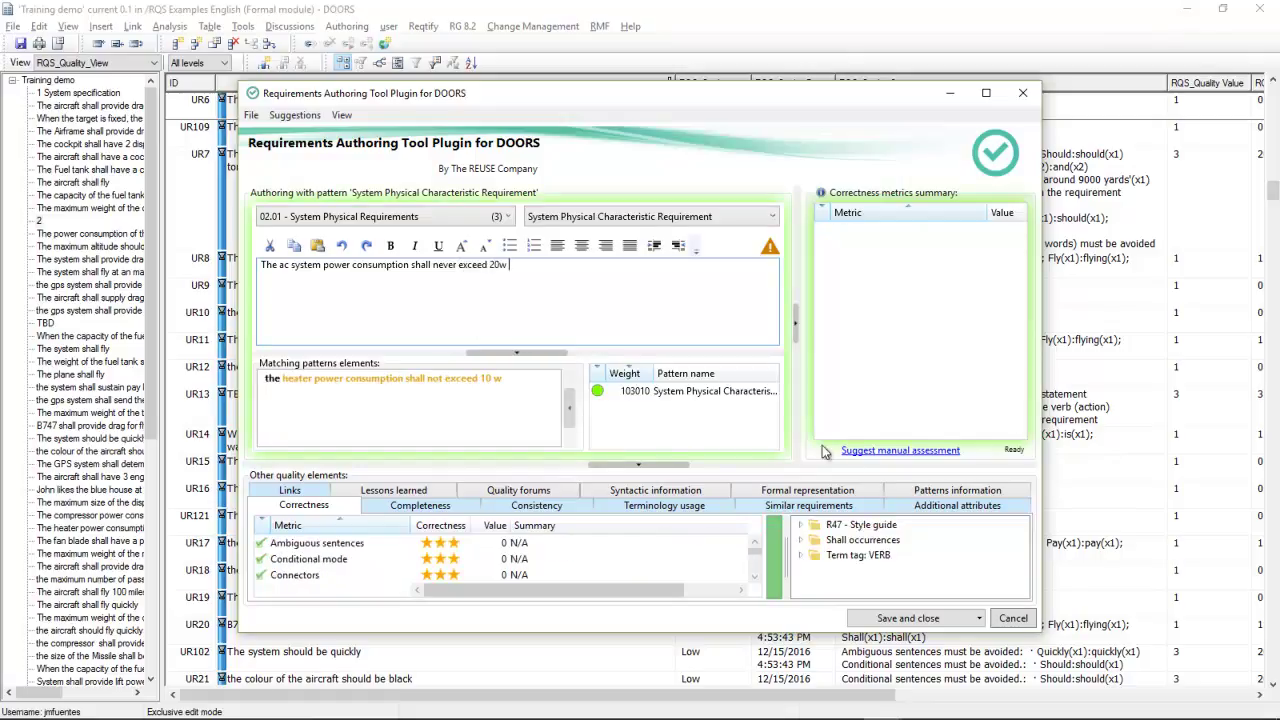
Step: Maximize the authoring window and assess all available consistency metrics for the AC system requirement
left_click(550, 505)
double_click(538, 95)
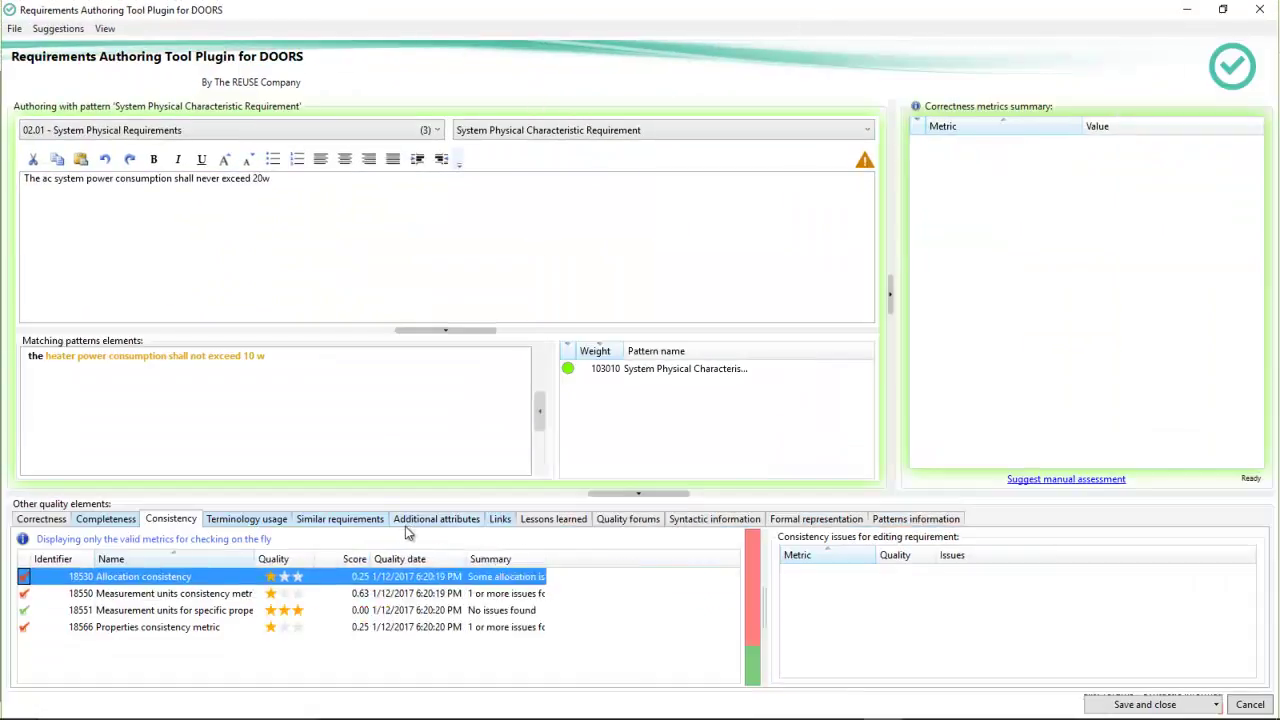
right_click(415, 590)
left_click(88, 580)
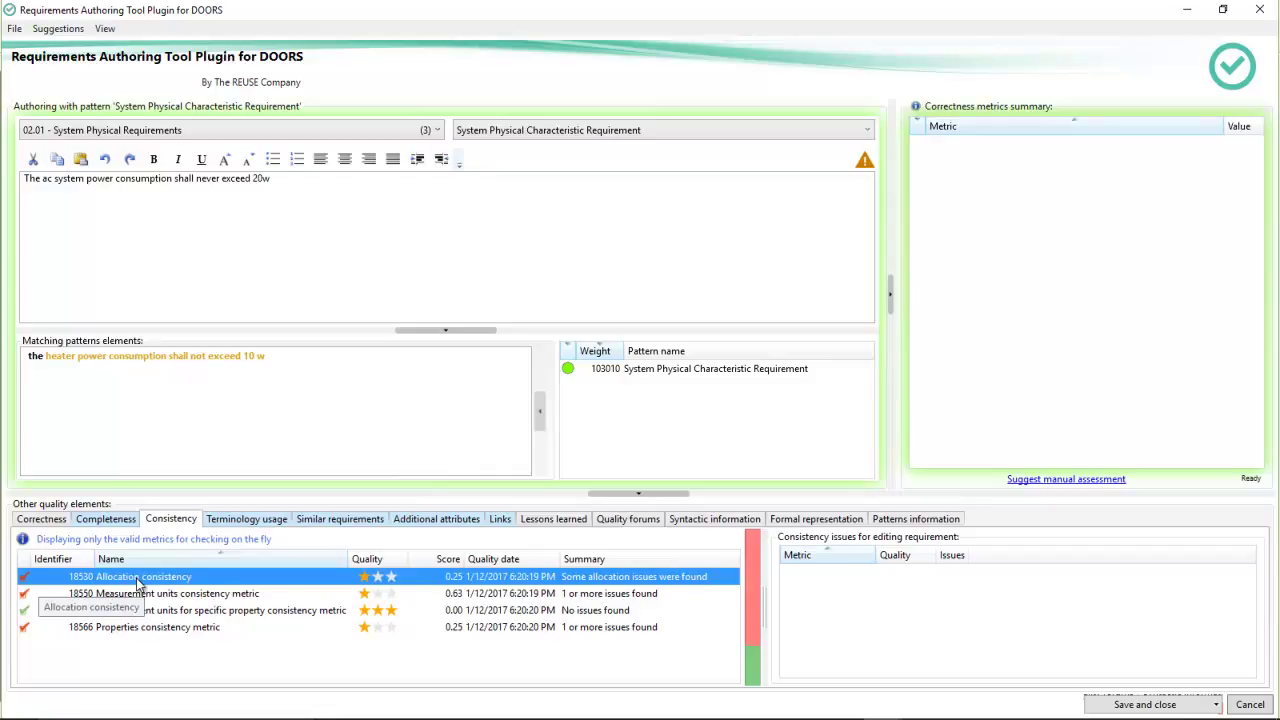
right_click(205, 577)
left_click(273, 455)
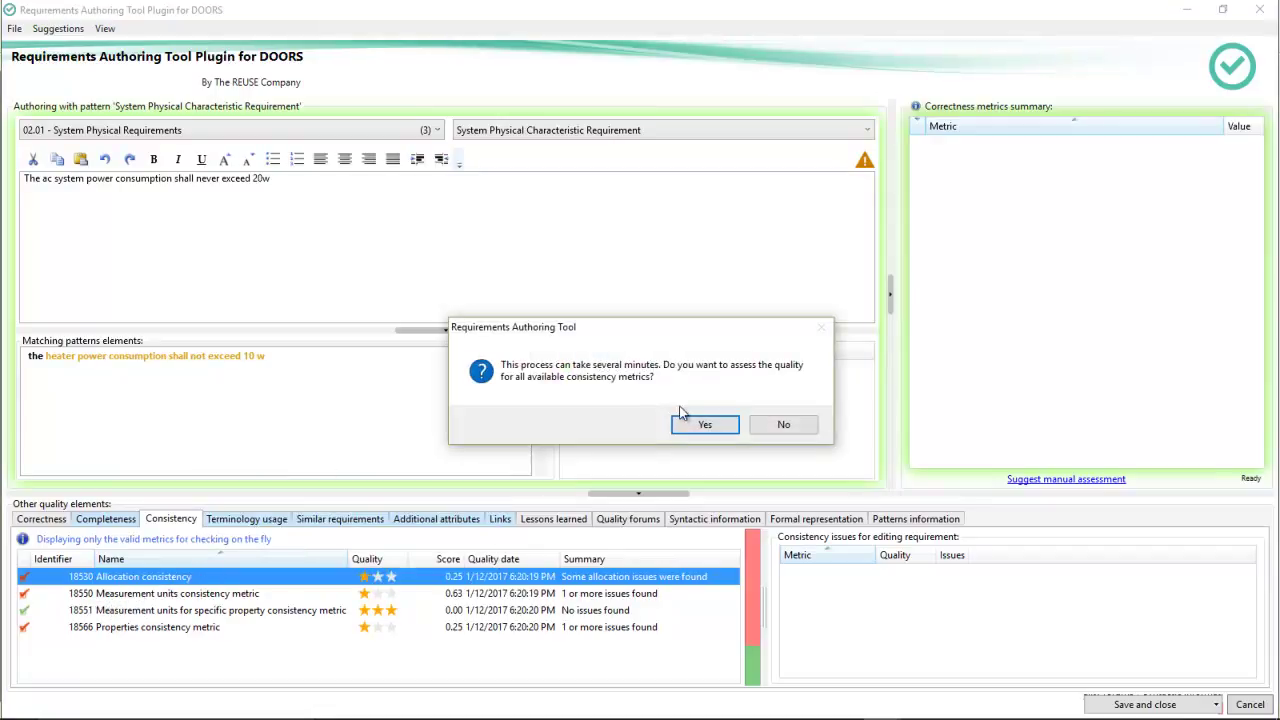
left_click(686, 428)
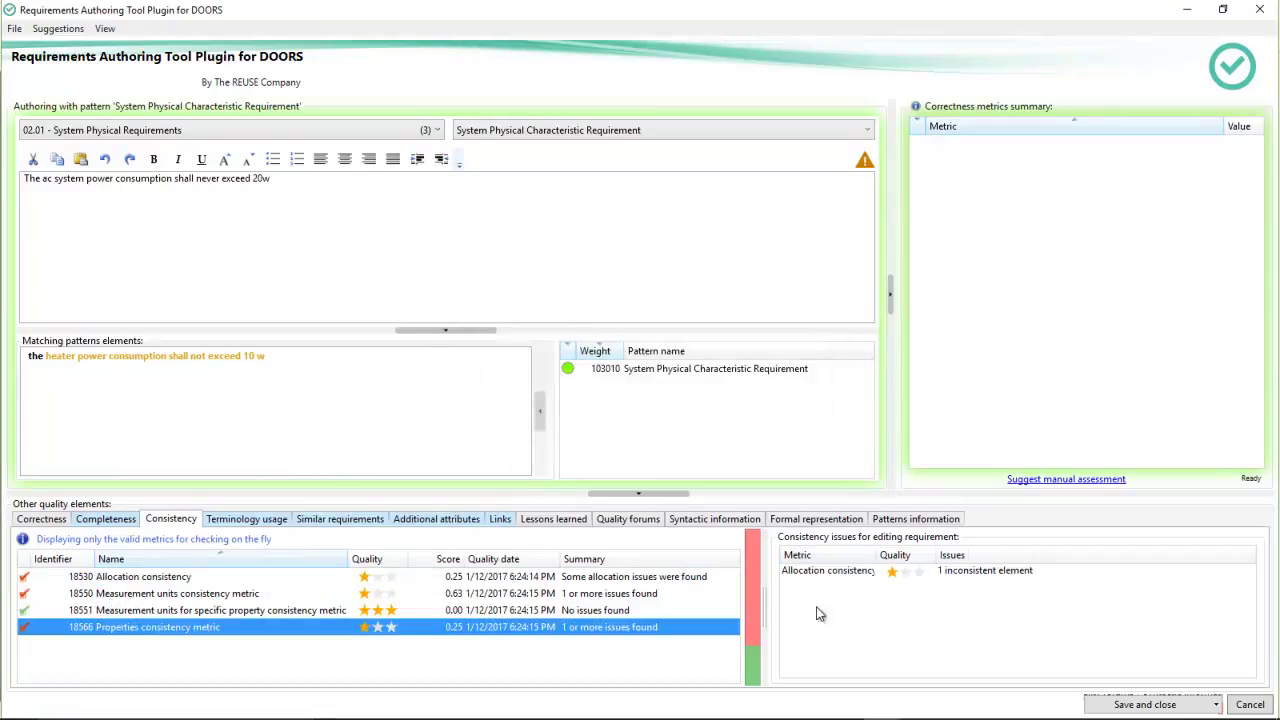
Step: Open the quality details of the Allocation consistency issue and examine the inconsistent terms under Car > Ac system
left_click_drag(873, 554, 960, 548)
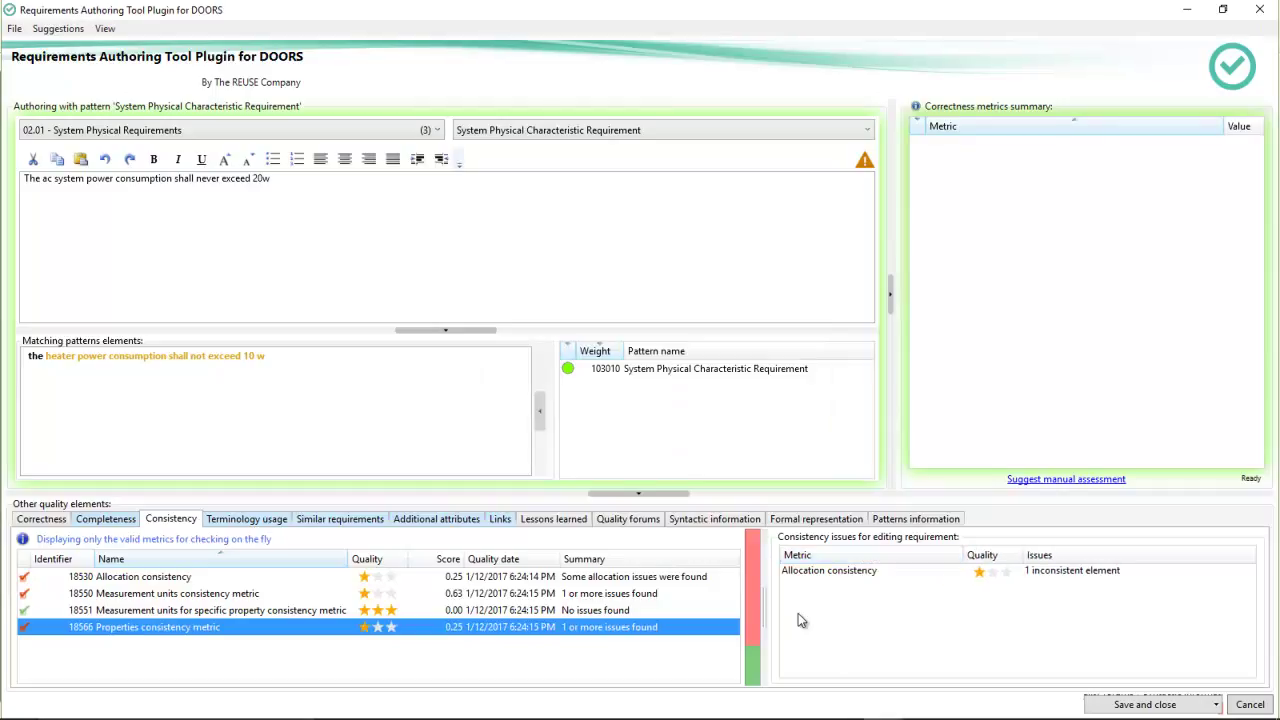
right_click(822, 572)
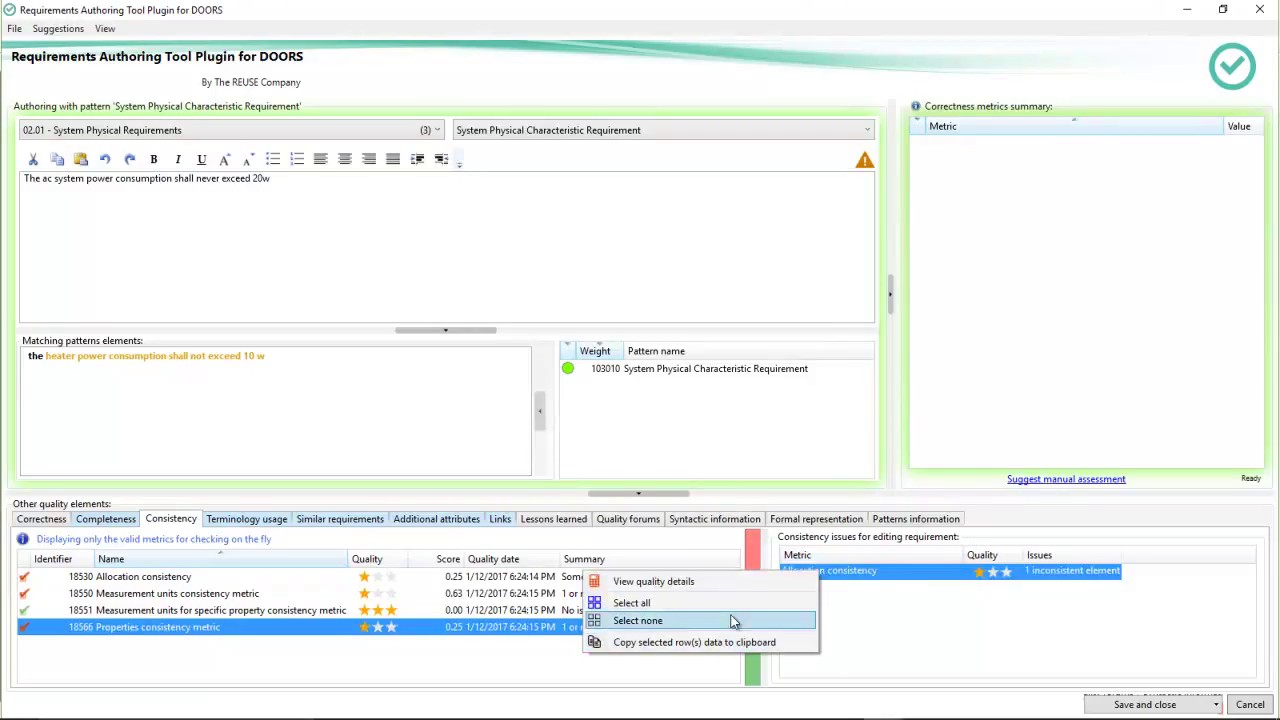
left_click(742, 584)
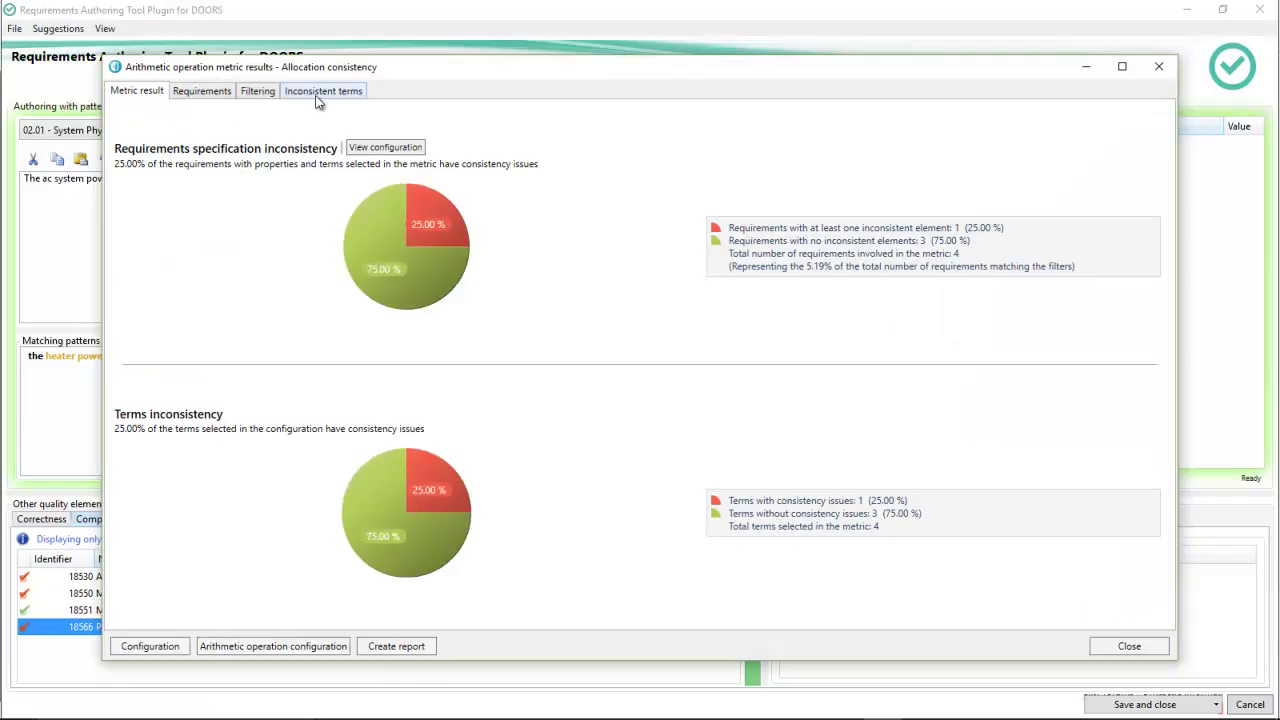
left_click(313, 91)
left_click(136, 182)
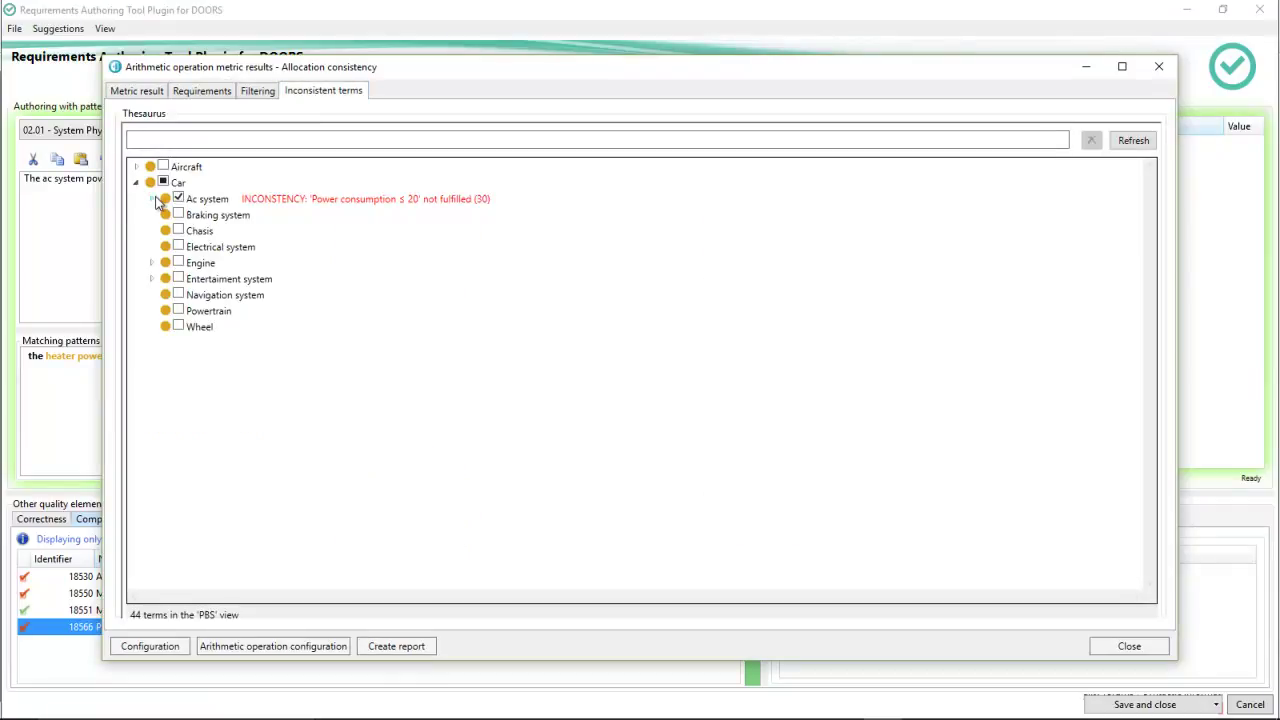
left_click(152, 198)
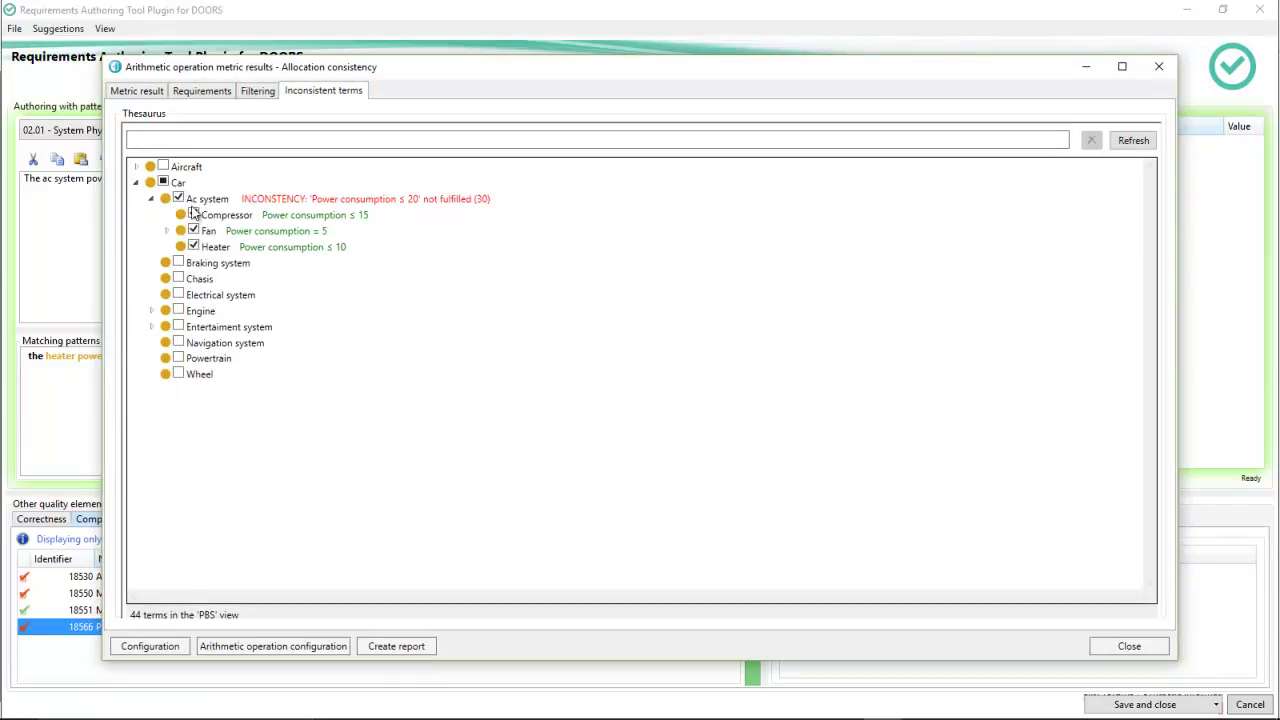
mouse_move(230, 218)
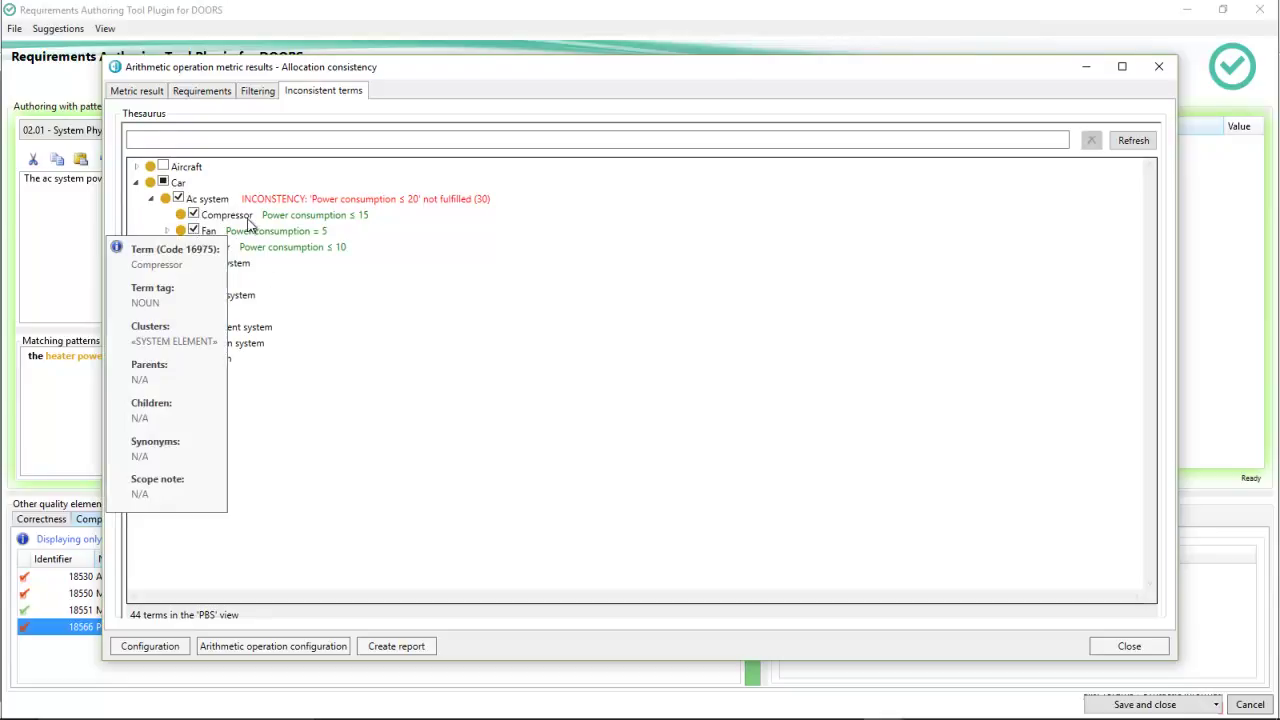
mouse_move(210, 238)
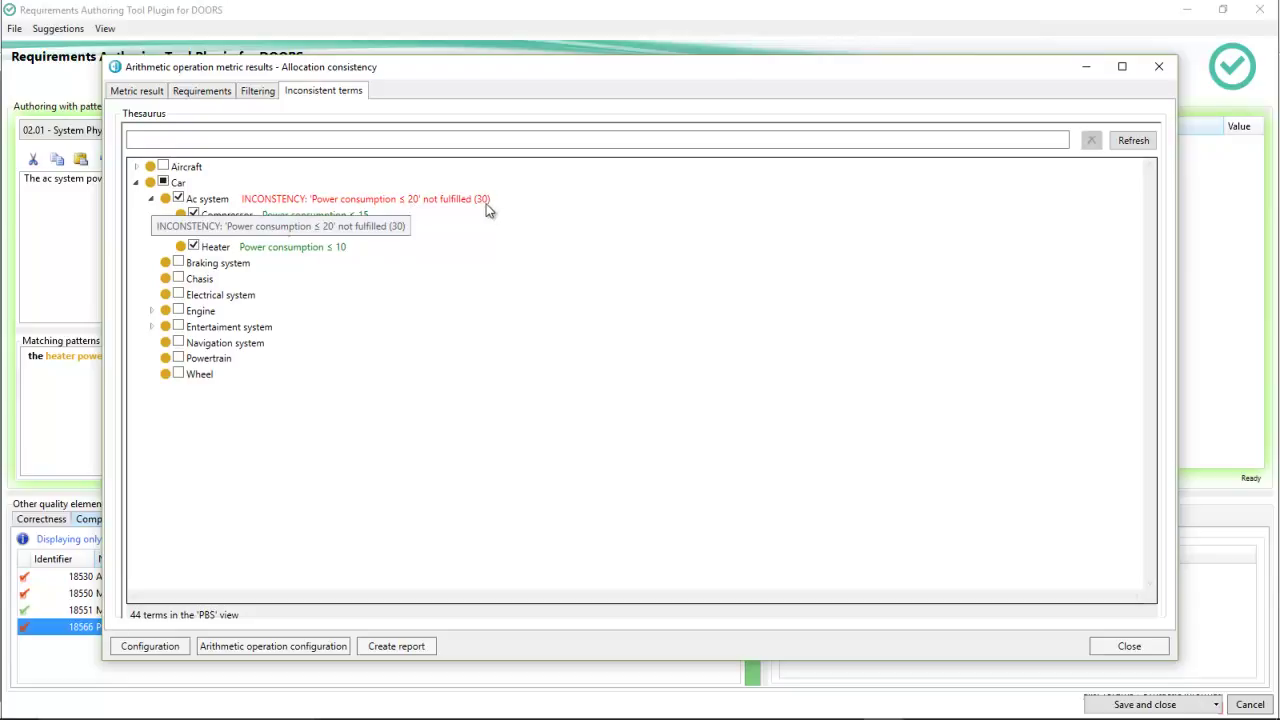
Step: Close the metric results and set the power consumption limit in the requirement text to 35 w
left_click(1112, 646)
double_click(259, 179)
type("34")
type("5 w")
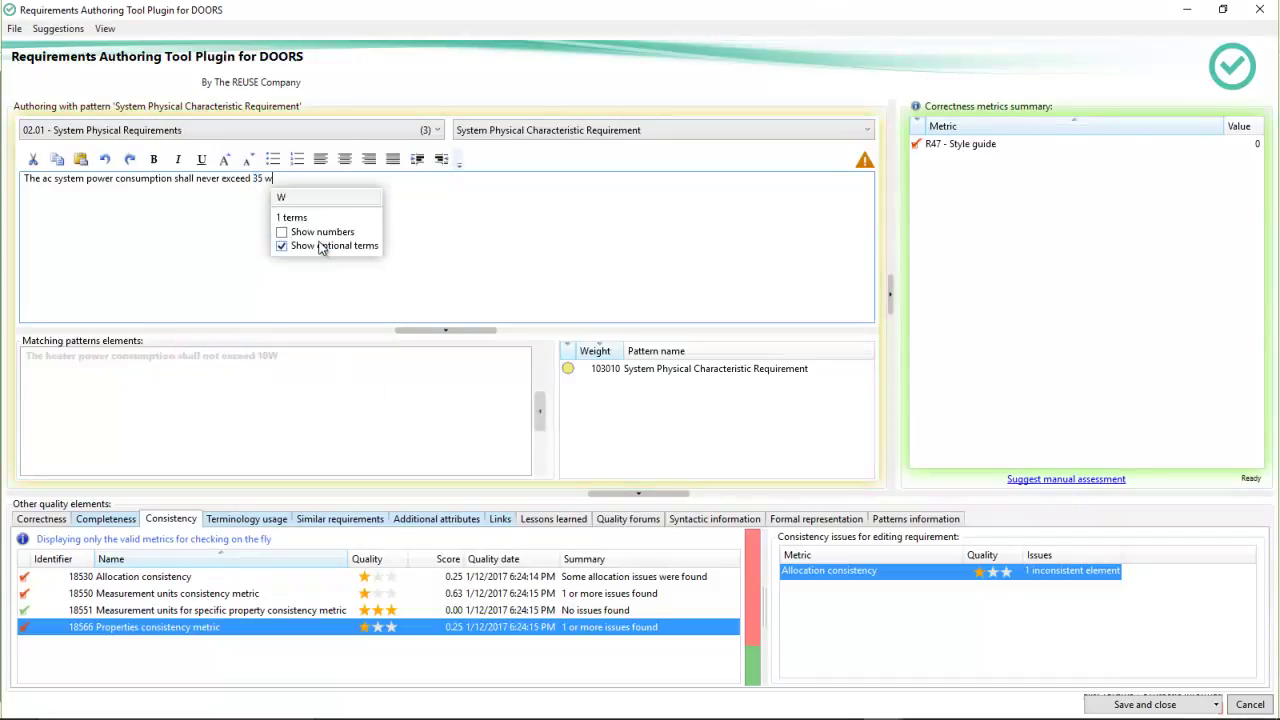
Step: Recalculate the quality of all available consistency metrics for the 35 w limit, and save and close the requirement
right_click(405, 593)
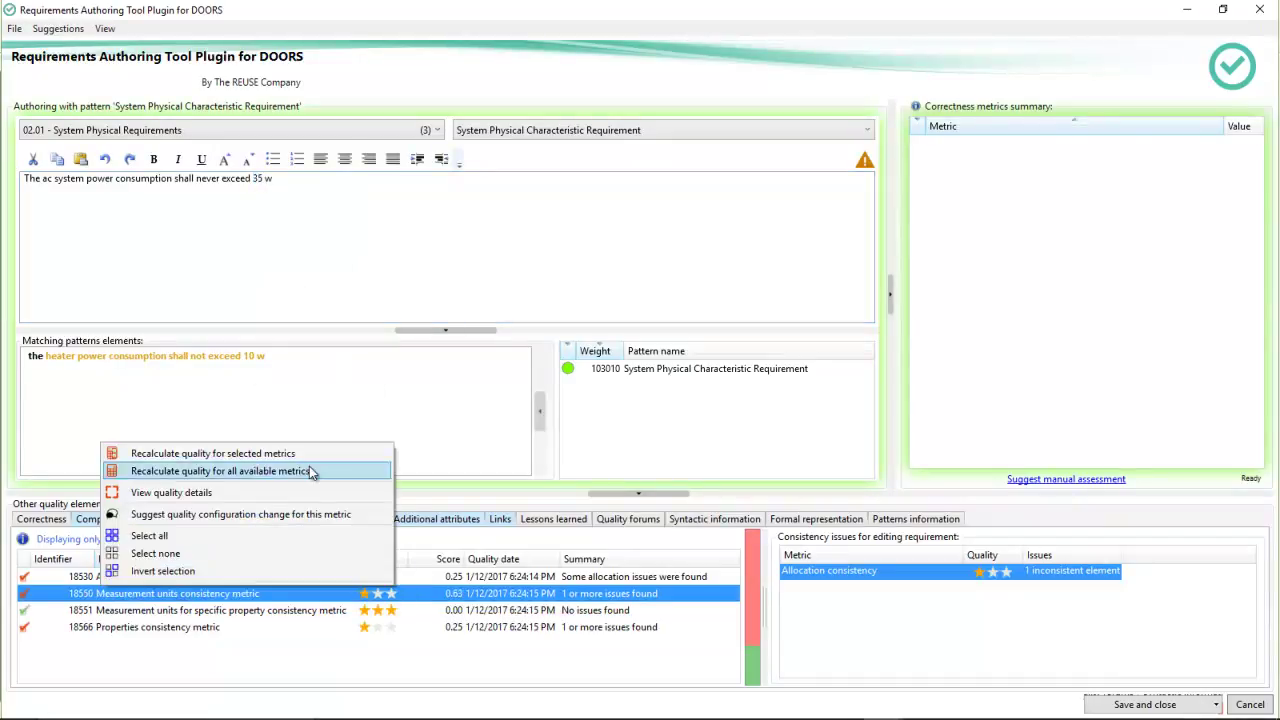
left_click(220, 471)
left_click(706, 432)
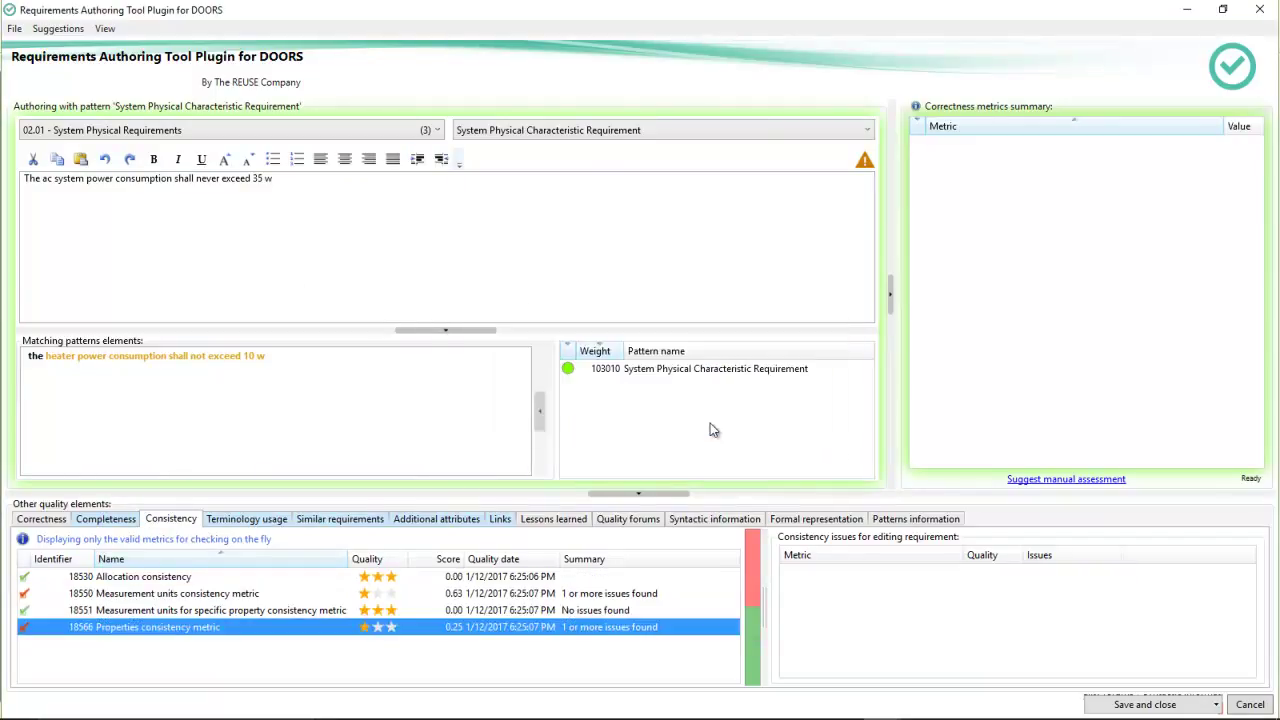
left_click(1120, 705)
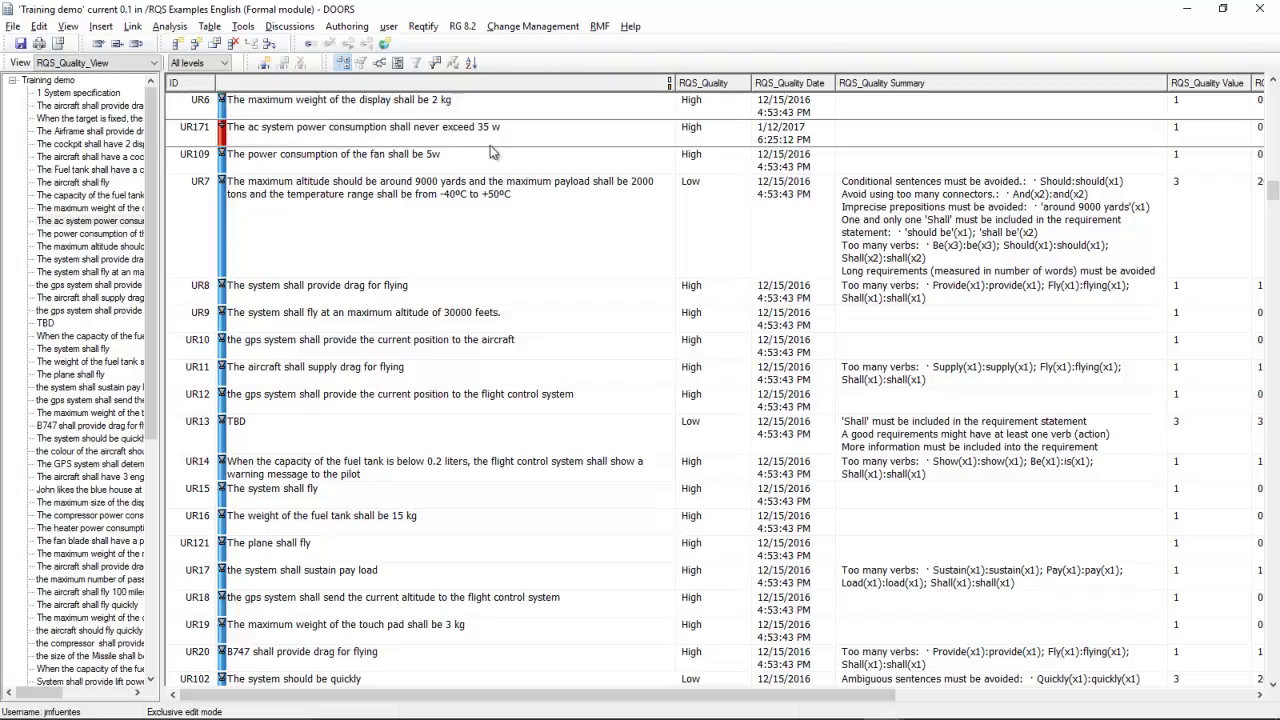